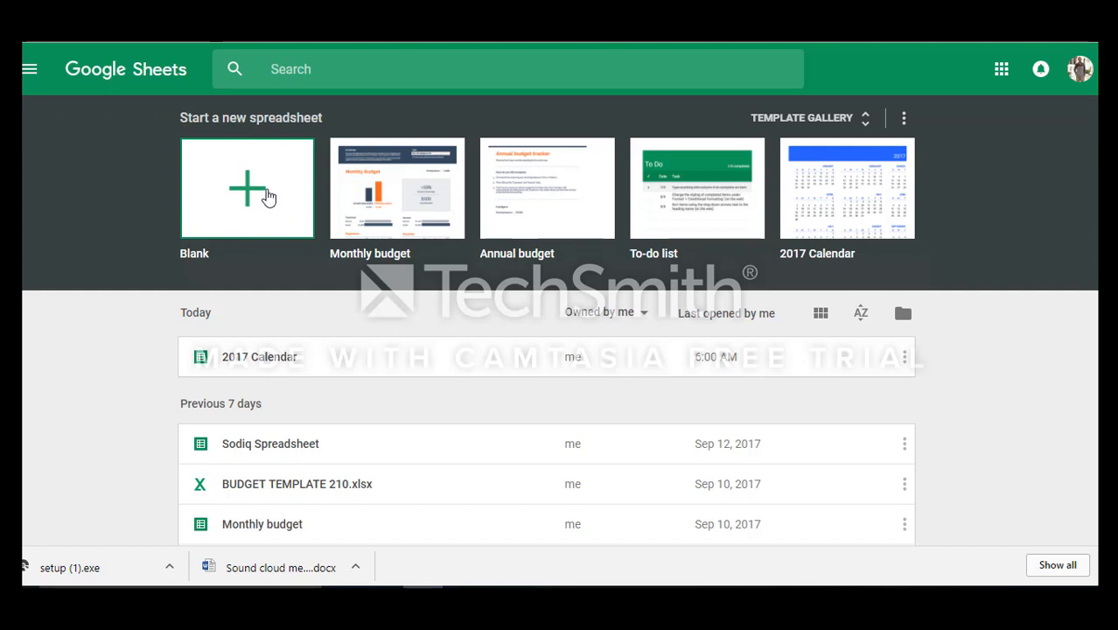
Open a new blank Untitled spreadsheet from the Blank tile.
{"action": "left_click", "coordinate": [269, 196]}
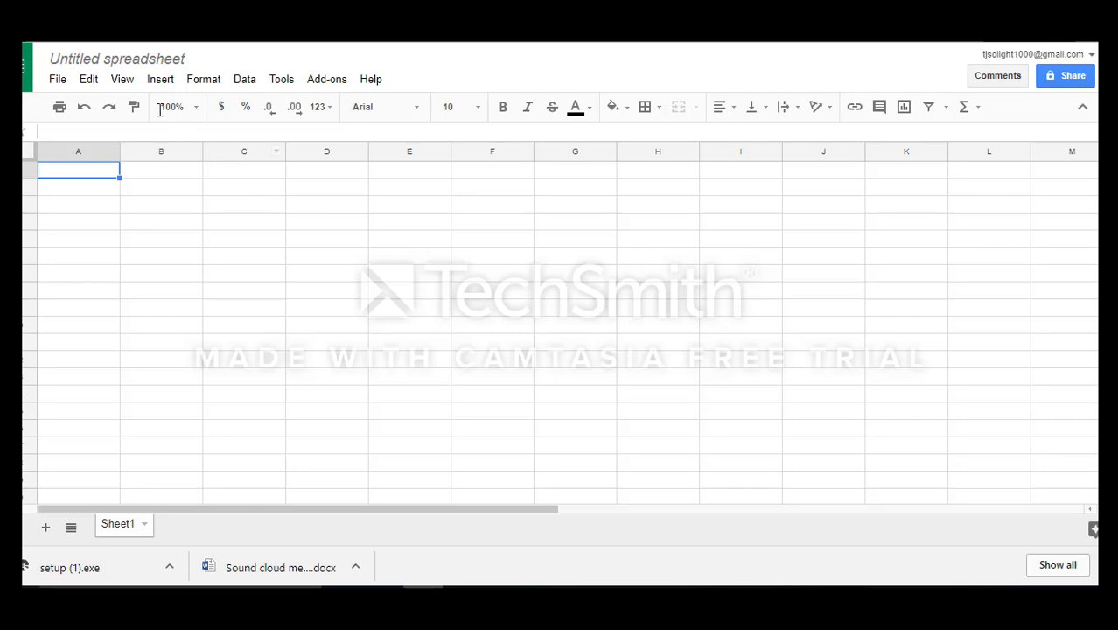
Rename the Untitled spreadsheet to the user's first name followed by 'spread'.
{"action": "left_click", "coordinate": [179, 57]}
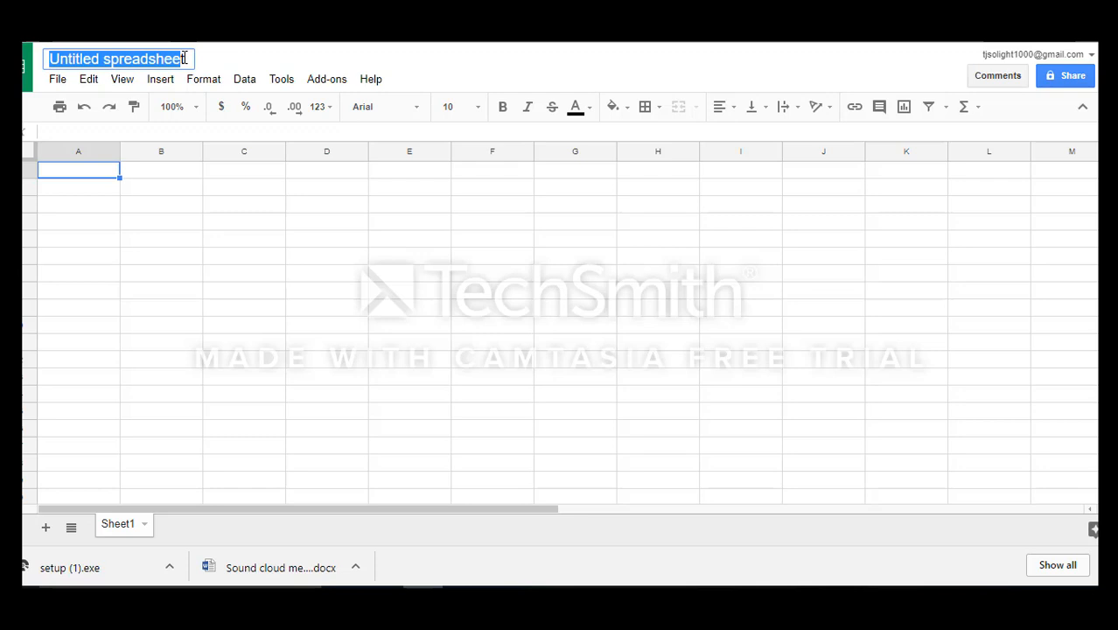
{"action": "left_click", "coordinate": [185, 58]}
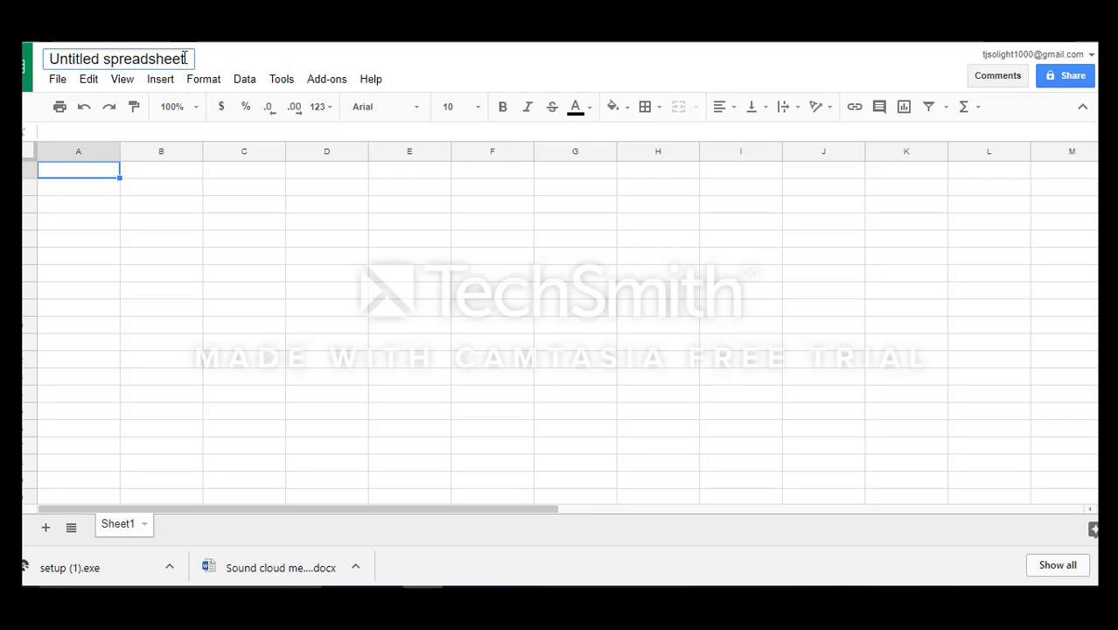
{"action": "key", "text": "BackSpace"}
{"action": "key", "text": "BackSpace"}
{"action": "key", "text": "BackSpace"}
{"action": "key", "text": "BackSpace"}
{"action": "key", "text": "BackSpace"}
{"action": "key", "text": "BackSpace"}
{"action": "key", "text": "BackSpace"}
{"action": "key", "text": "BackSpace"}
{"action": "key", "text": "BackSpace"}
{"action": "key", "text": "BackSpace"}
{"action": "key", "text": "BackSpace"}
{"action": "key", "text": "BackSpace"}
{"action": "key", "text": "BackSpace"}
{"action": "key", "text": "BackSpace"}
{"action": "key", "text": "BackSpace"}
{"action": "key", "text": "BackSpace"}
{"action": "key", "text": "BackSpace"}
{"action": "key", "text": "BackSpace"}
{"action": "key", "text": "BackSpace"}
{"action": "key", "text": "BackSpace"}
{"action": "type", "text": "t"}
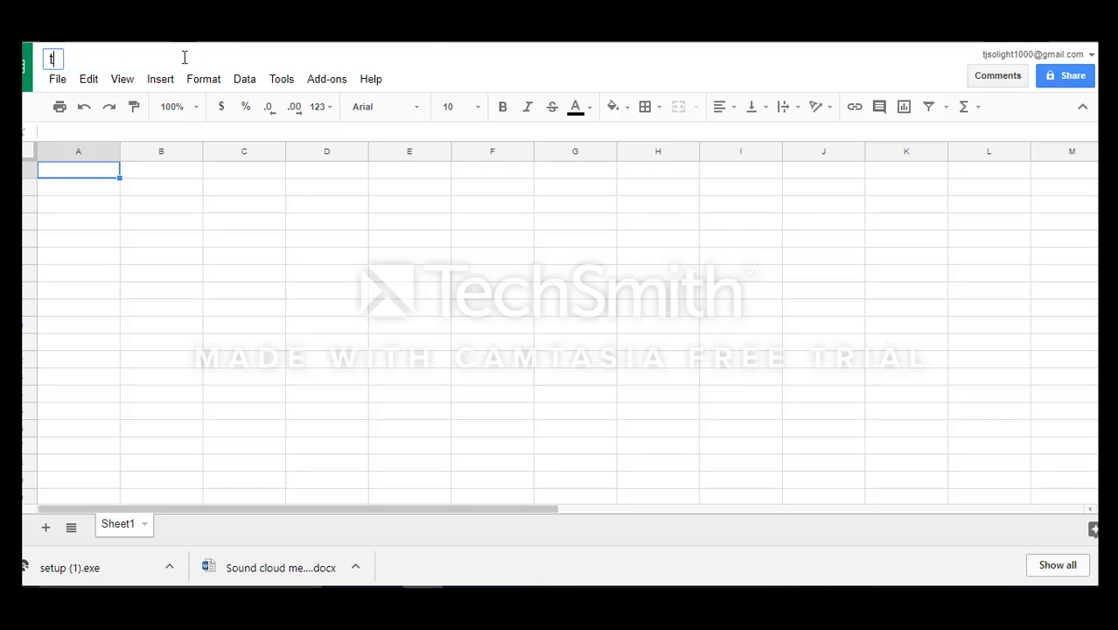
{"action": "key", "text": "BackSpace"}
{"action": "type", "text": "Sodiq "}
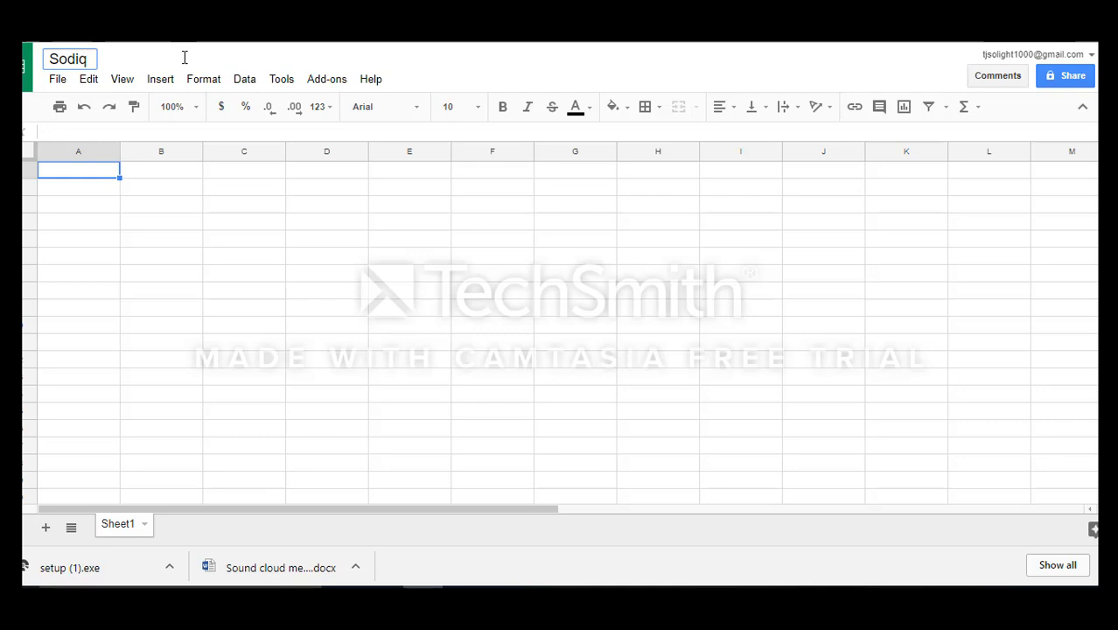
{"action": "type", "text": "sprea"}
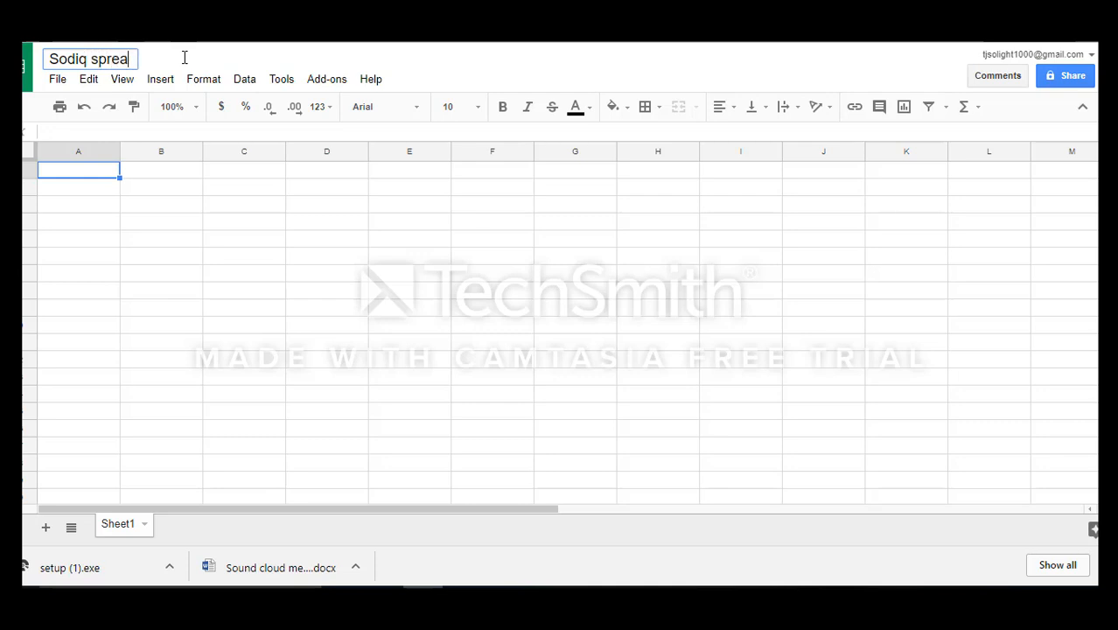
{"action": "type", "text": "d"}
{"action": "key", "text": "Return"}
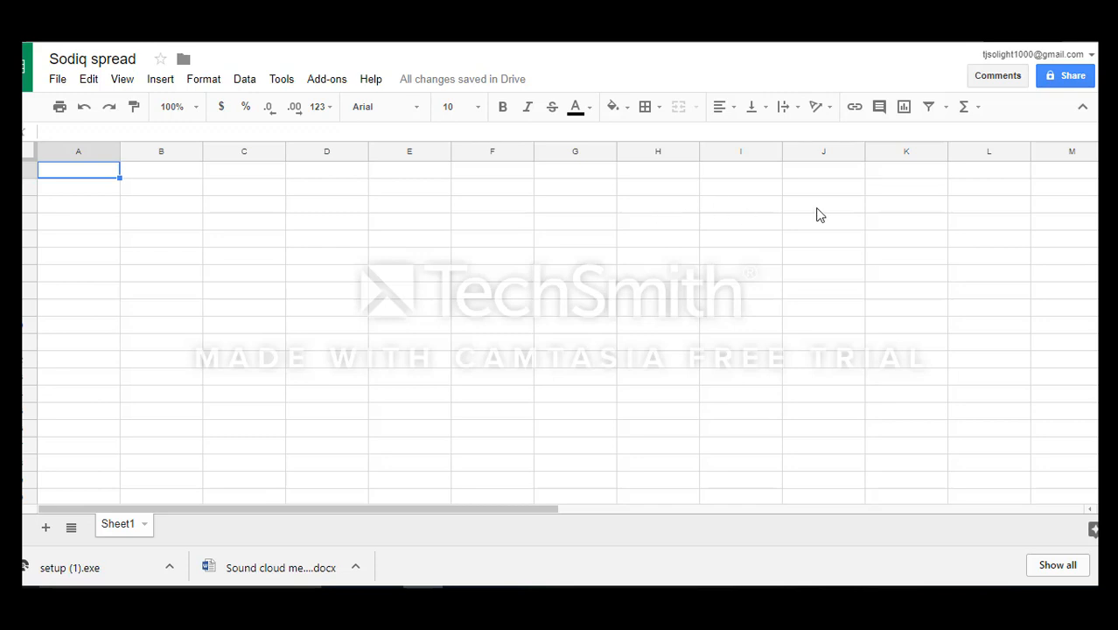
{"action": "type", "text": "wale"}
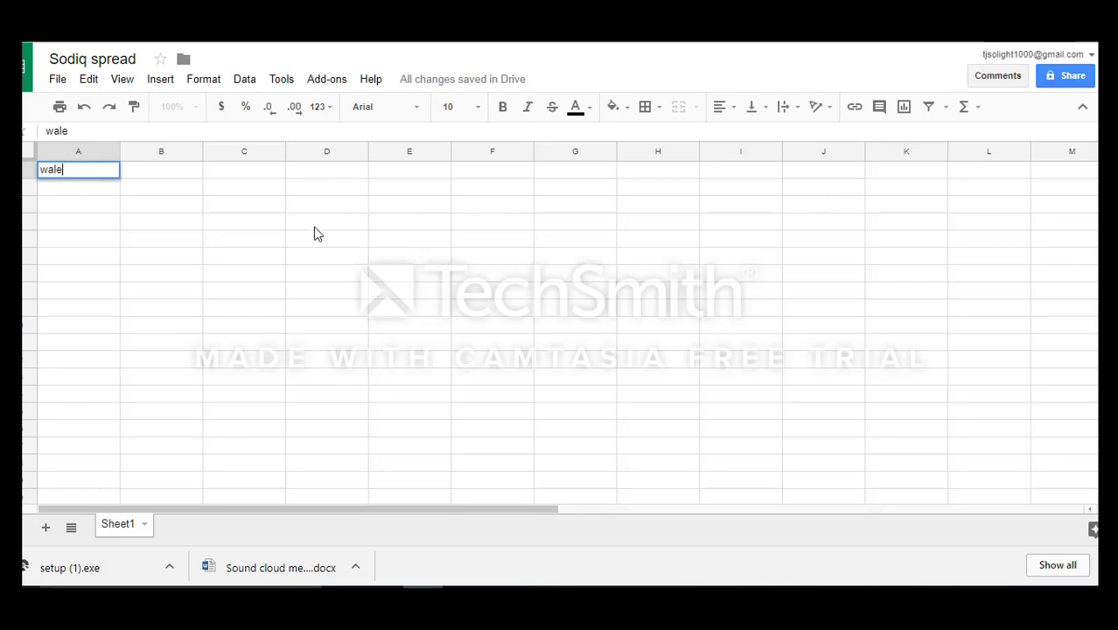
{"action": "left_click", "coordinate": [144, 173]}
{"action": "left_click", "coordinate": [66, 172]}
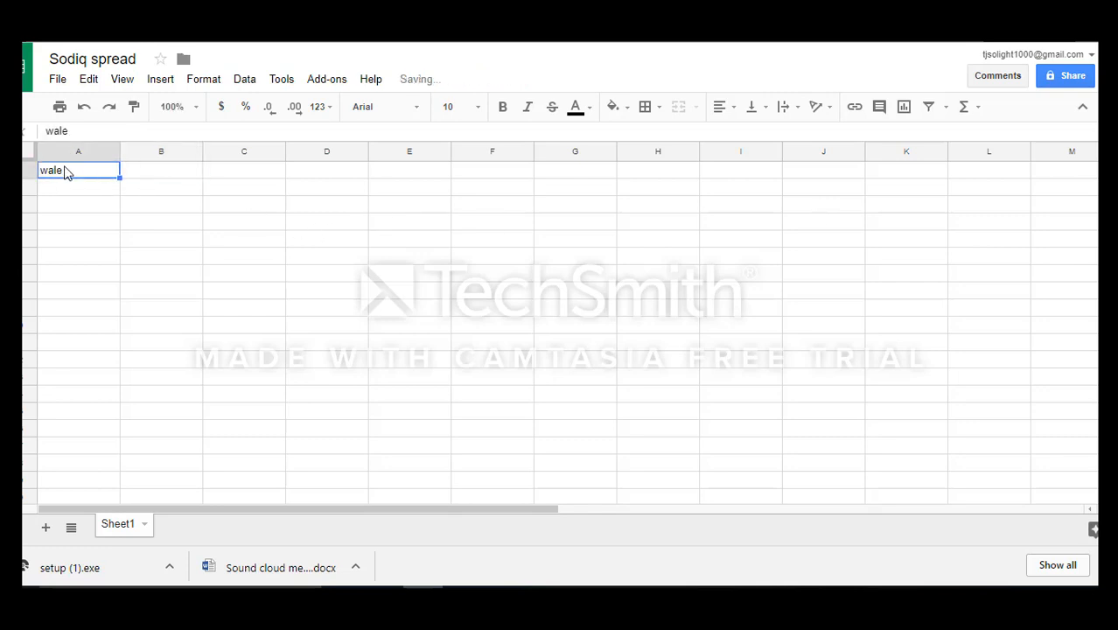
{"action": "left_click", "coordinate": [142, 175]}
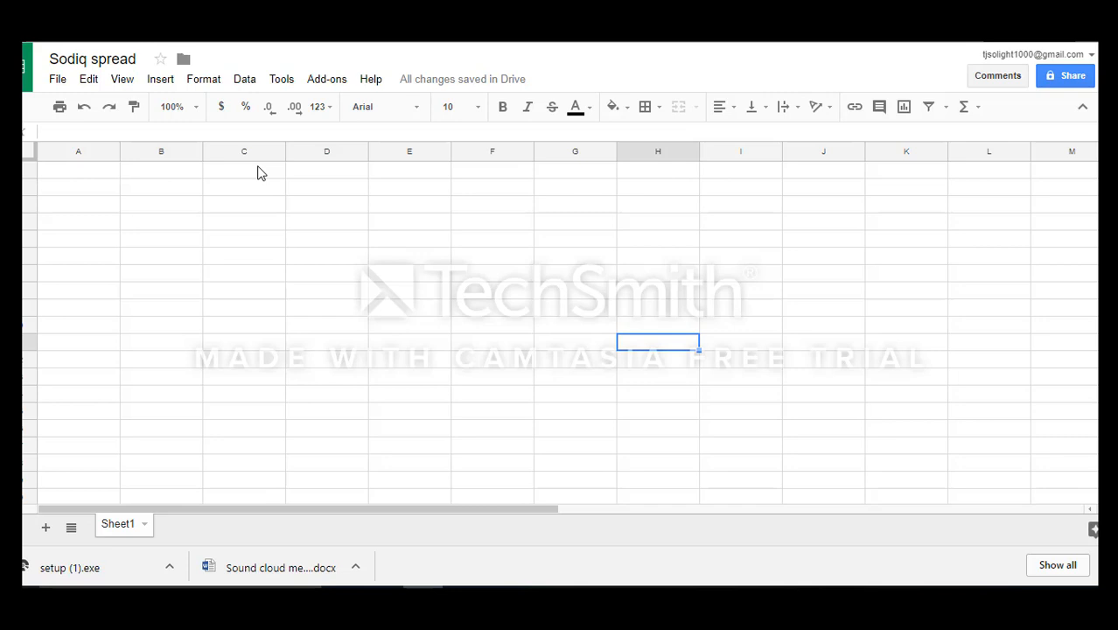
{"action": "left_click", "coordinate": [102, 172]}
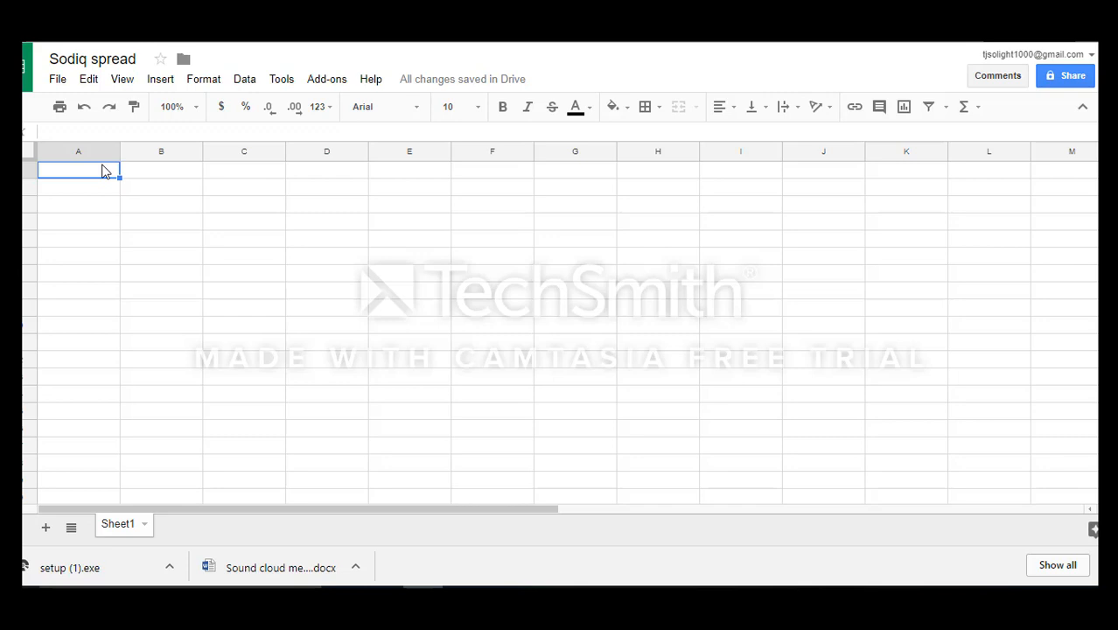
Enter the headings FirstName, LastName and Major in cells A1 to C1.
{"action": "type", "text": "Fi"}
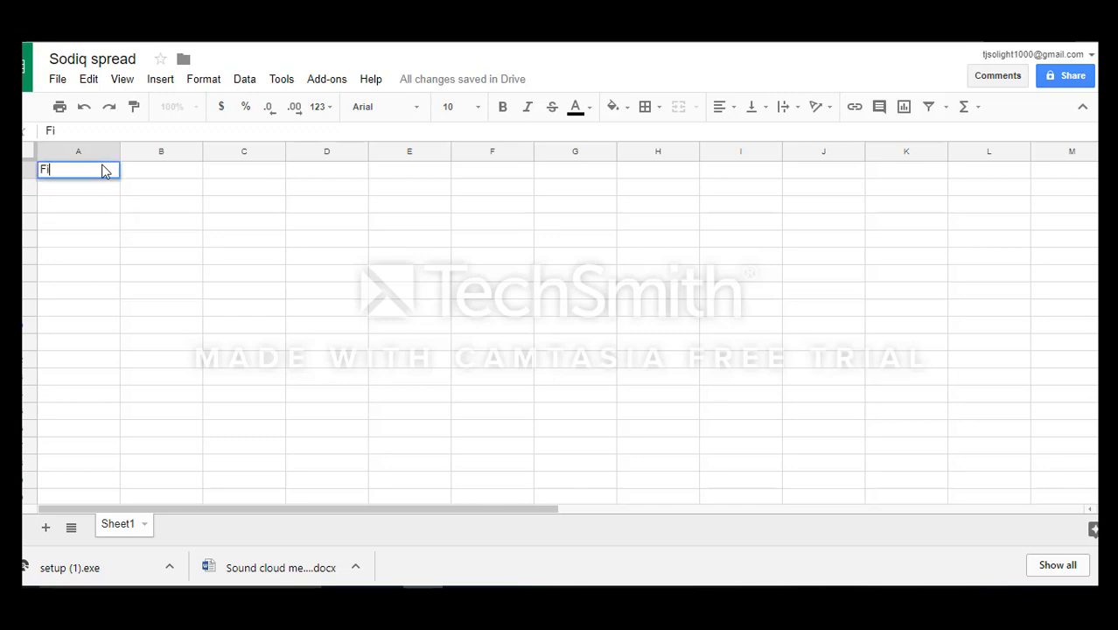
{"action": "type", "text": "rstName"}
{"action": "key", "text": "Tab"}
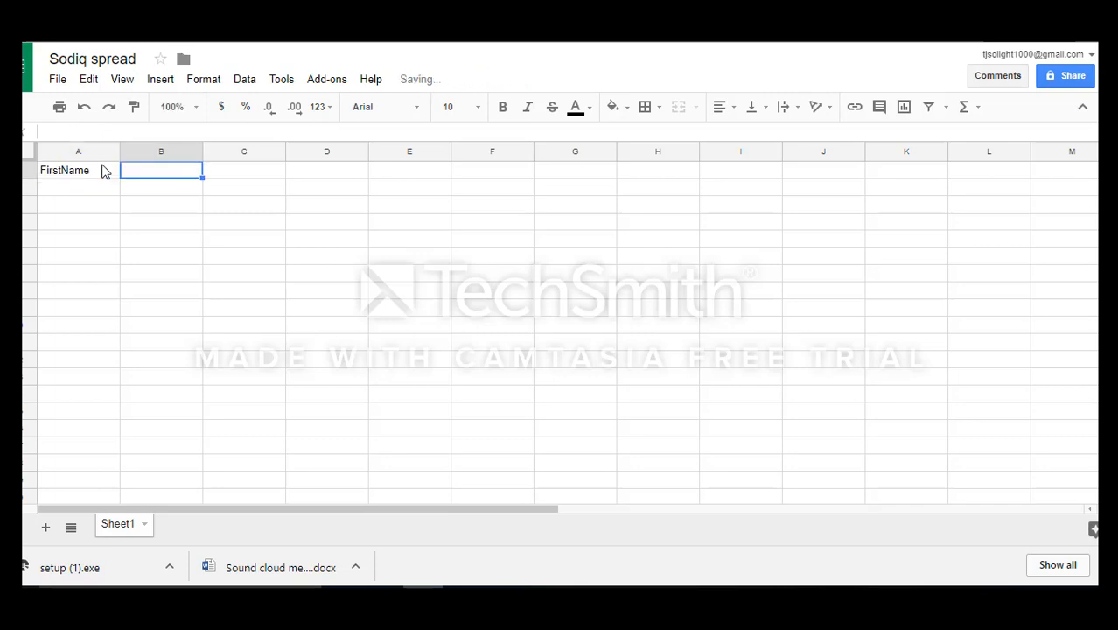
{"action": "type", "text": "Last"}
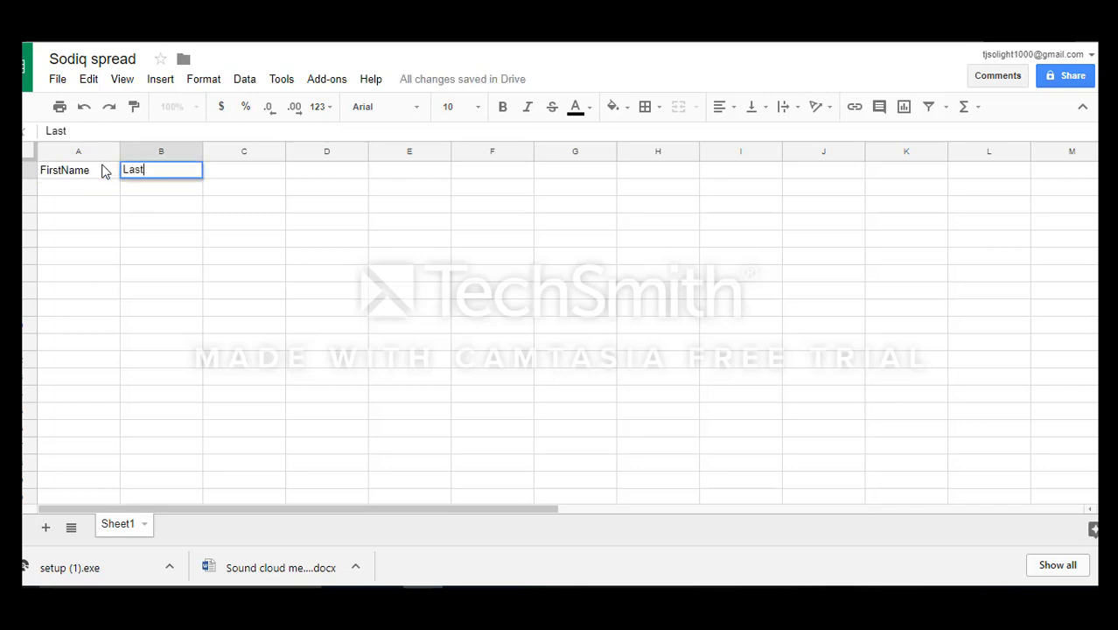
{"action": "type", "text": "Name"}
{"action": "key", "text": "Tab"}
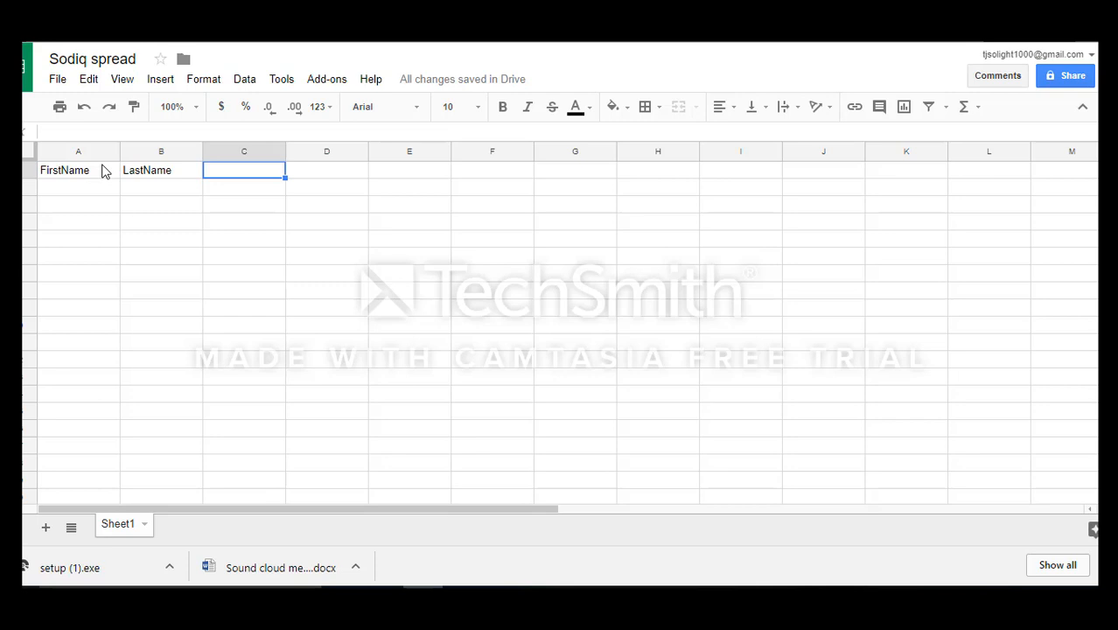
{"action": "type", "text": "Major"}
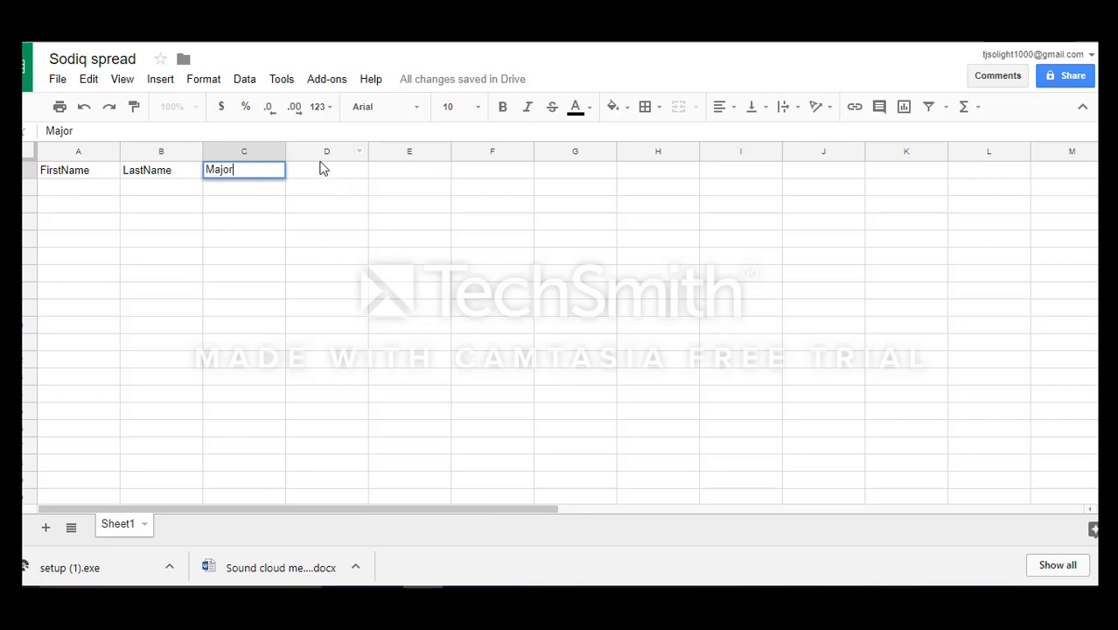
{"action": "left_click", "coordinate": [76, 188]}
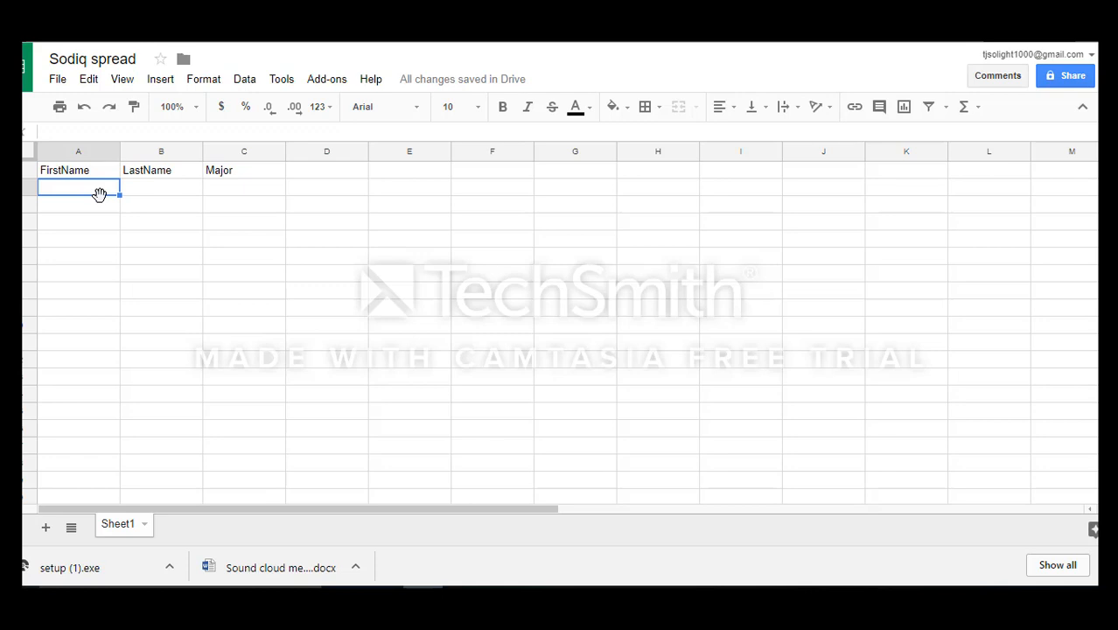
Fill row 2 with the person's first name, last name and the major IT.
{"action": "type", "text": "SODIQ"}
{"action": "key", "text": "BackSpace"}
{"action": "key", "text": "BackSpace"}
{"action": "key", "text": "BackSpace"}
{"action": "key", "text": "BackSpace"}
{"action": "type", "text": "odi"}
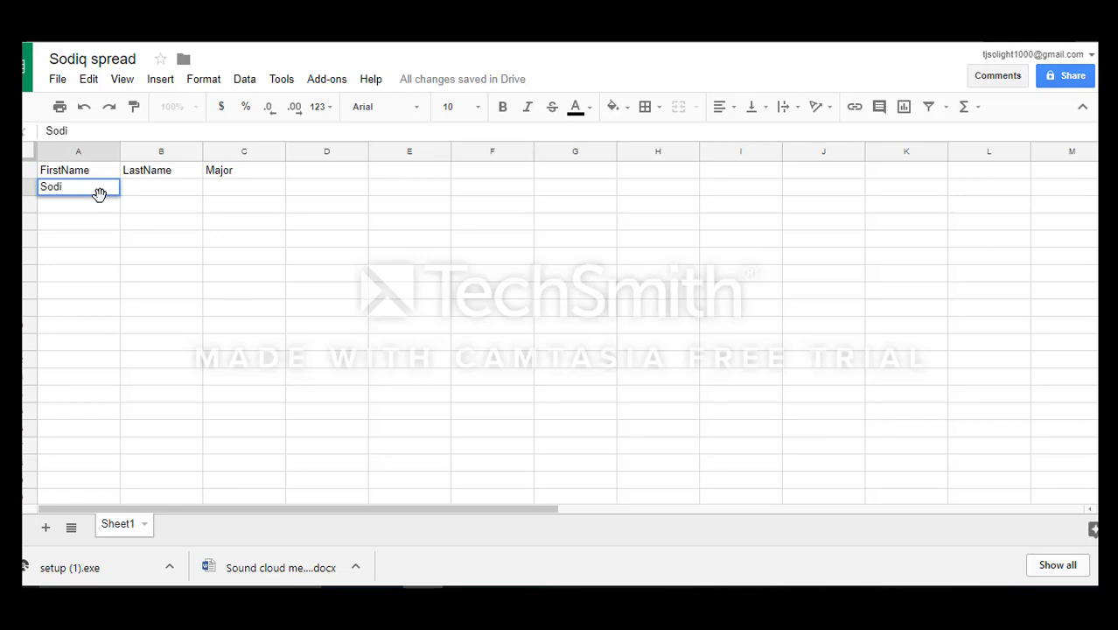
{"action": "type", "text": "q"}
{"action": "key", "text": "Tab"}
{"action": "type", "text": "T"}
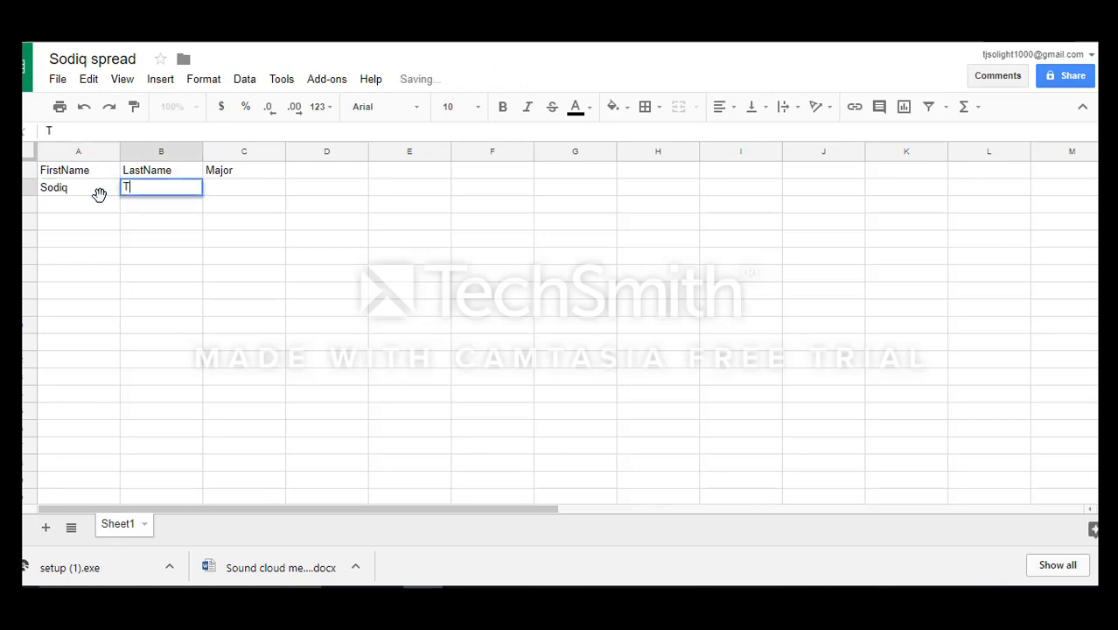
{"action": "type", "text": "ijani"}
{"action": "key", "text": "Tab"}
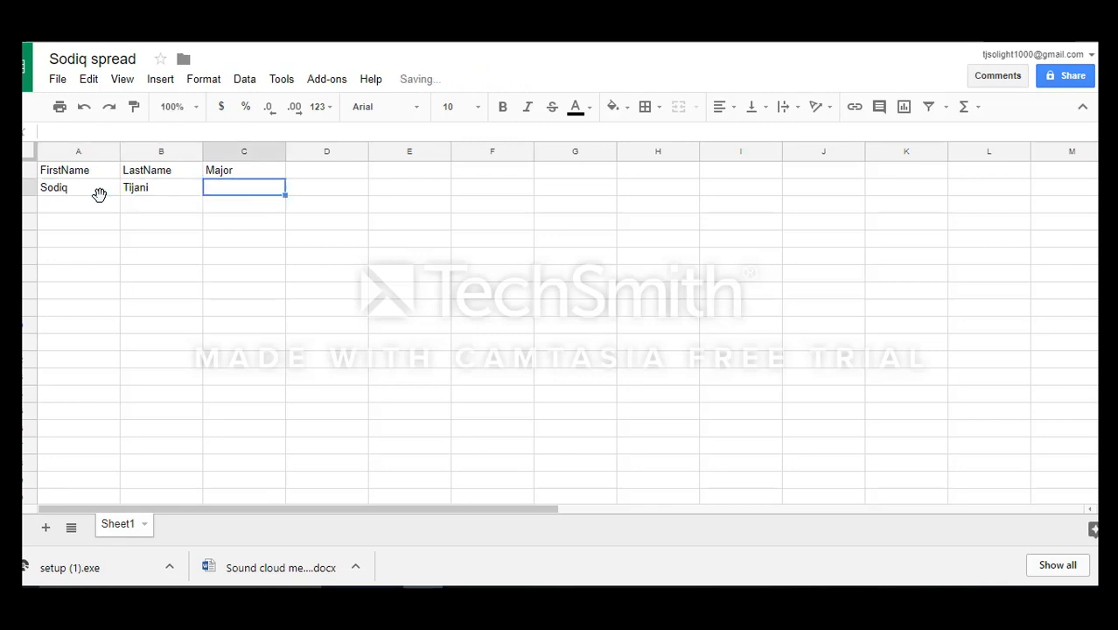
{"action": "type", "text": "IT"}
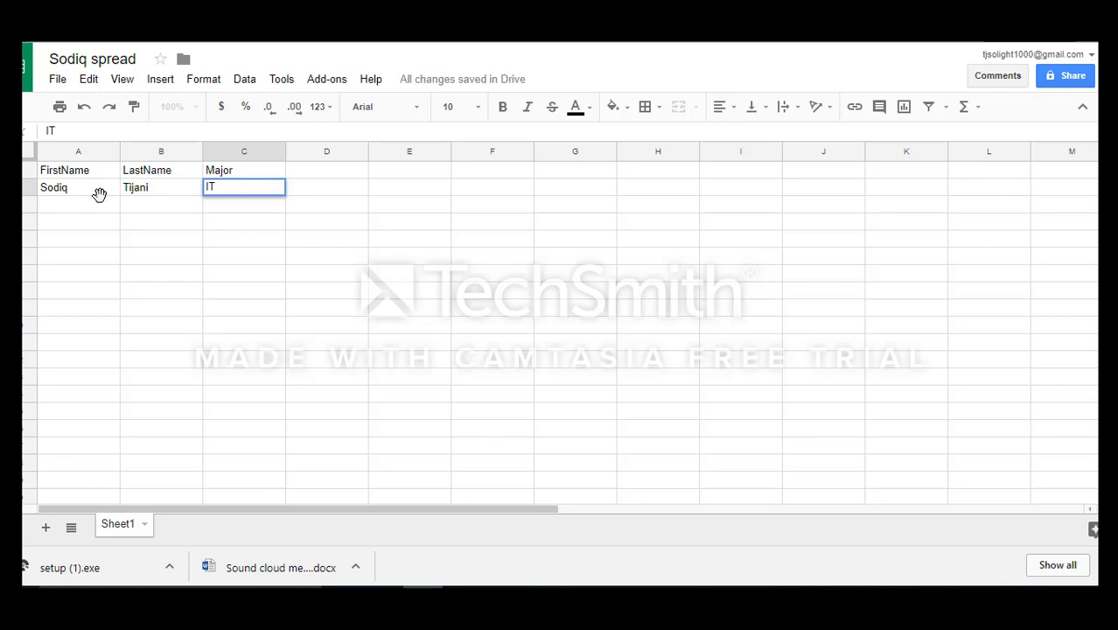
{"action": "left_click", "coordinate": [302, 174]}
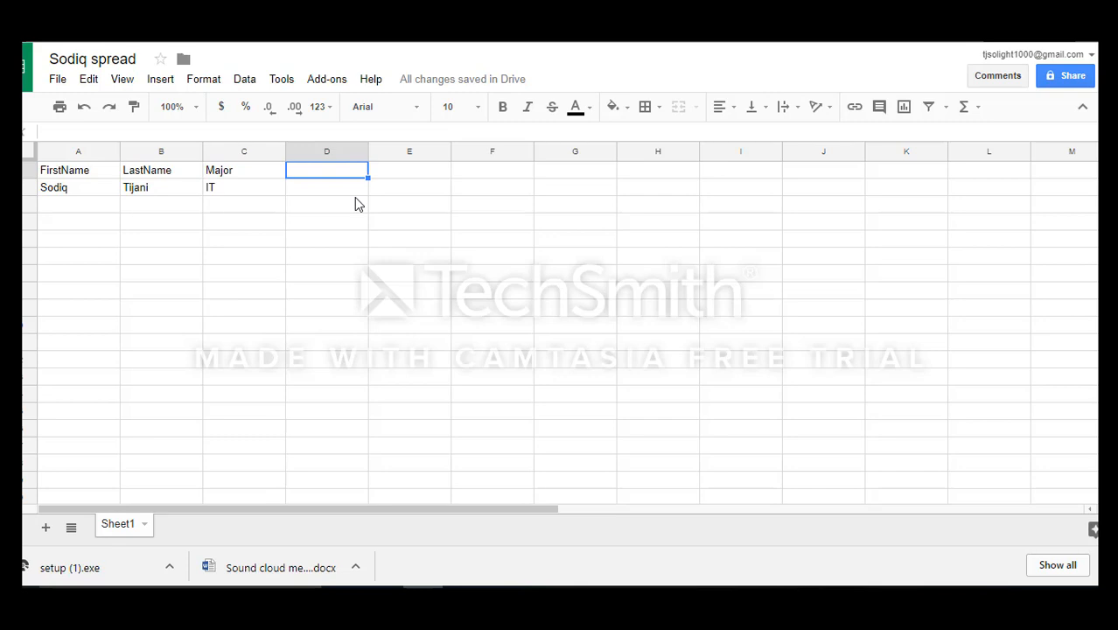
Add a Classcode heading in D1 with the values 2456 and 3652 below it.
{"action": "type", "text": "C"}
{"action": "key", "text": "BackSpace"}
{"action": "type", "text": "Cla"}
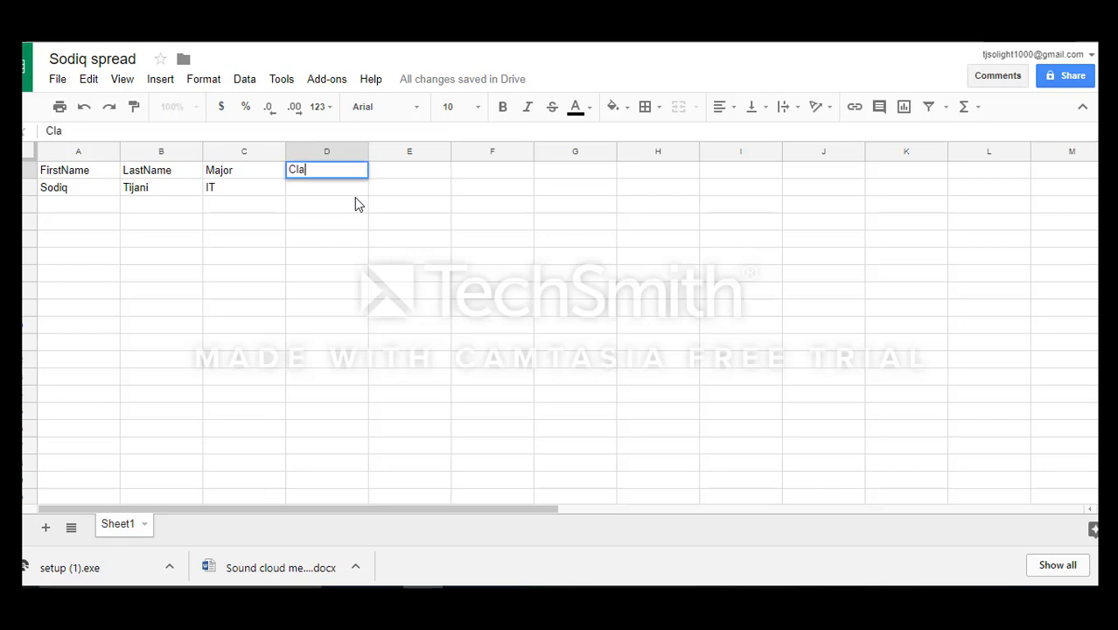
{"action": "type", "text": "sscode"}
{"action": "key", "text": "Return"}
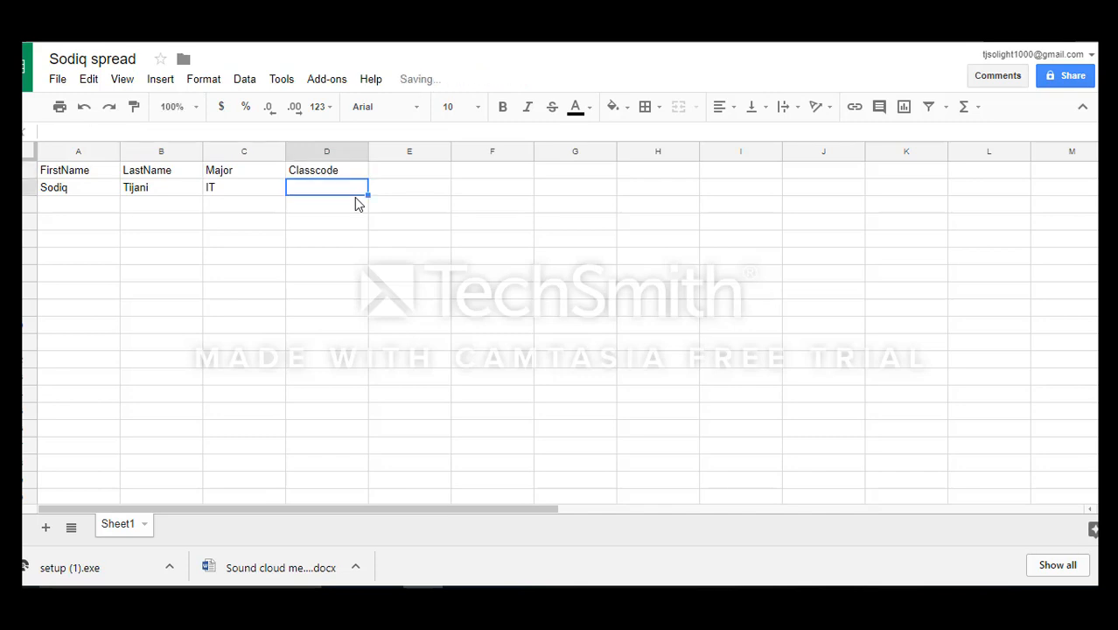
{"action": "type", "text": "2456"}
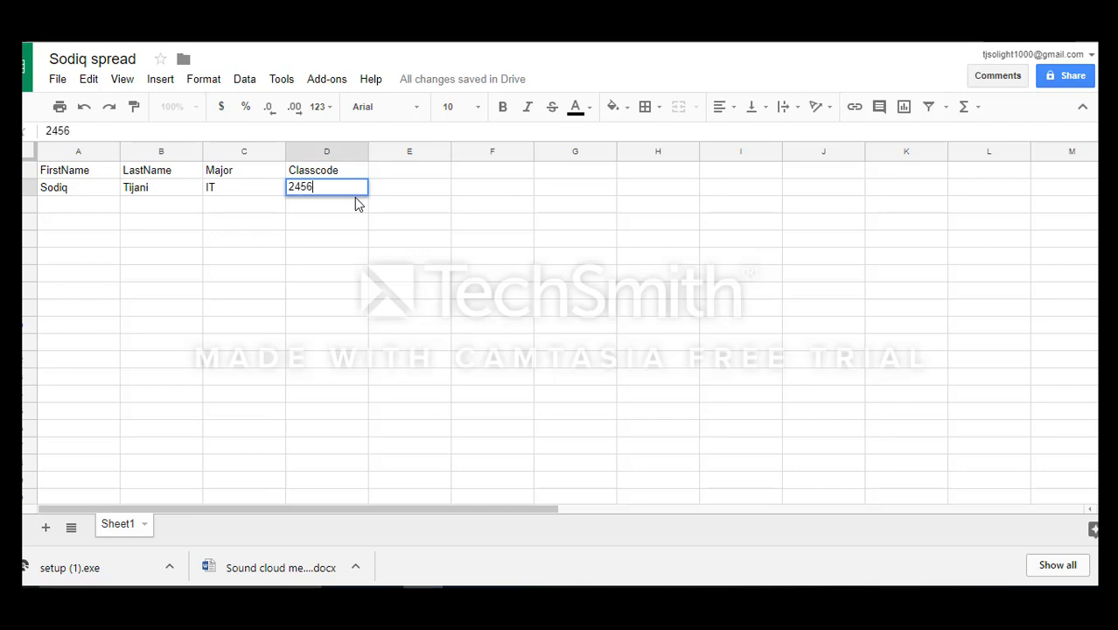
{"action": "key", "text": "Return"}
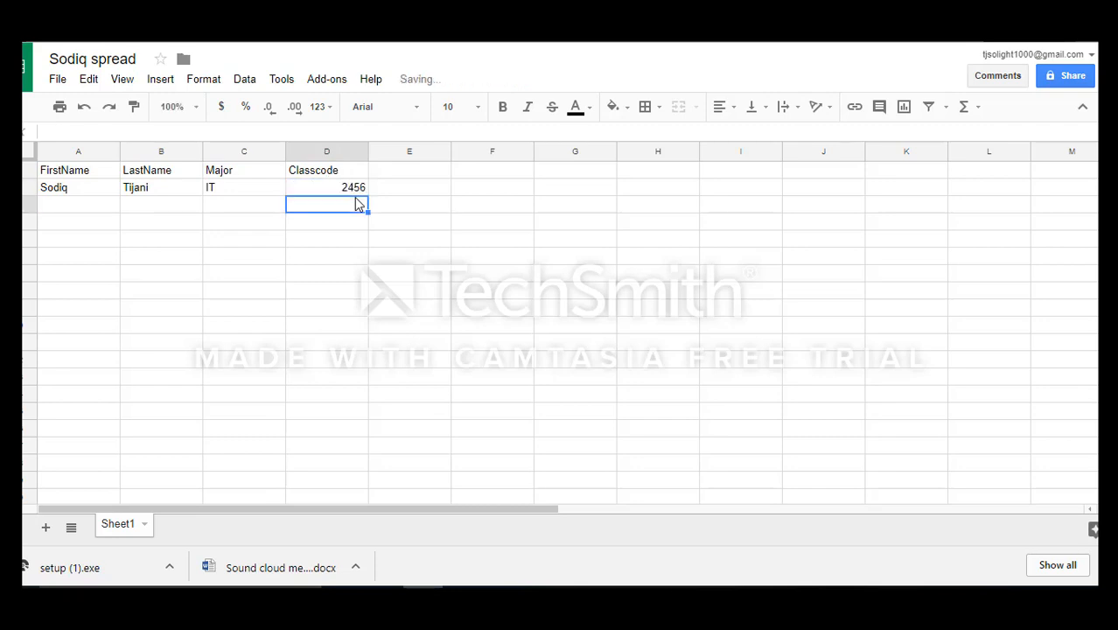
{"action": "type", "text": "3652"}
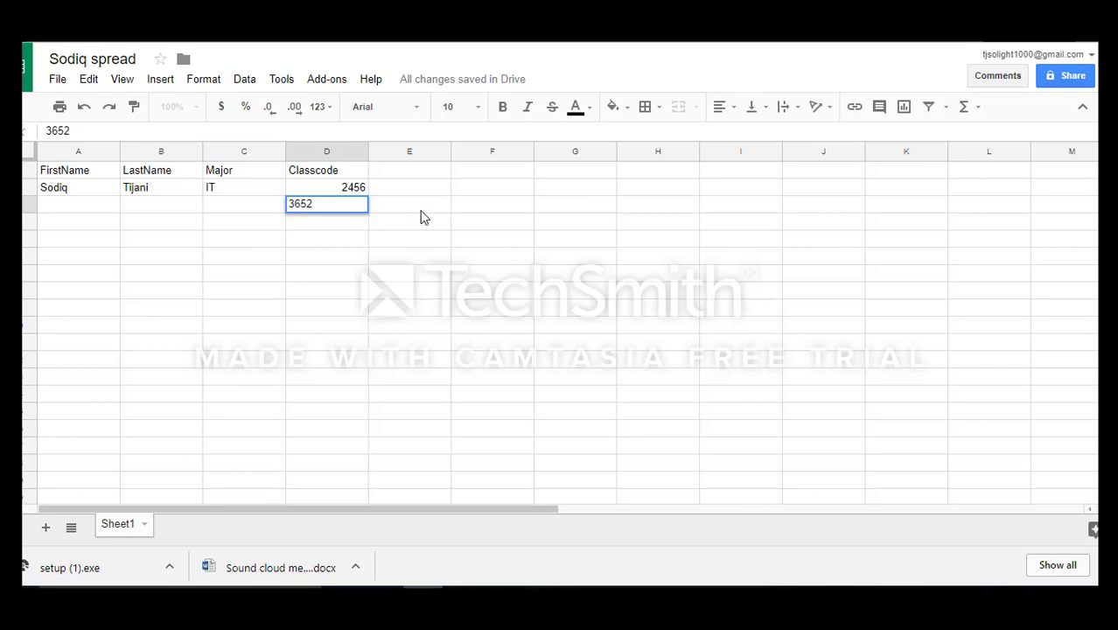
{"action": "left_click", "coordinate": [421, 211]}
Select the Classcode cells D1 to D3 and bring up the File menu.
{"action": "left_click", "coordinate": [335, 207]}
{"action": "left_click", "coordinate": [338, 174]}
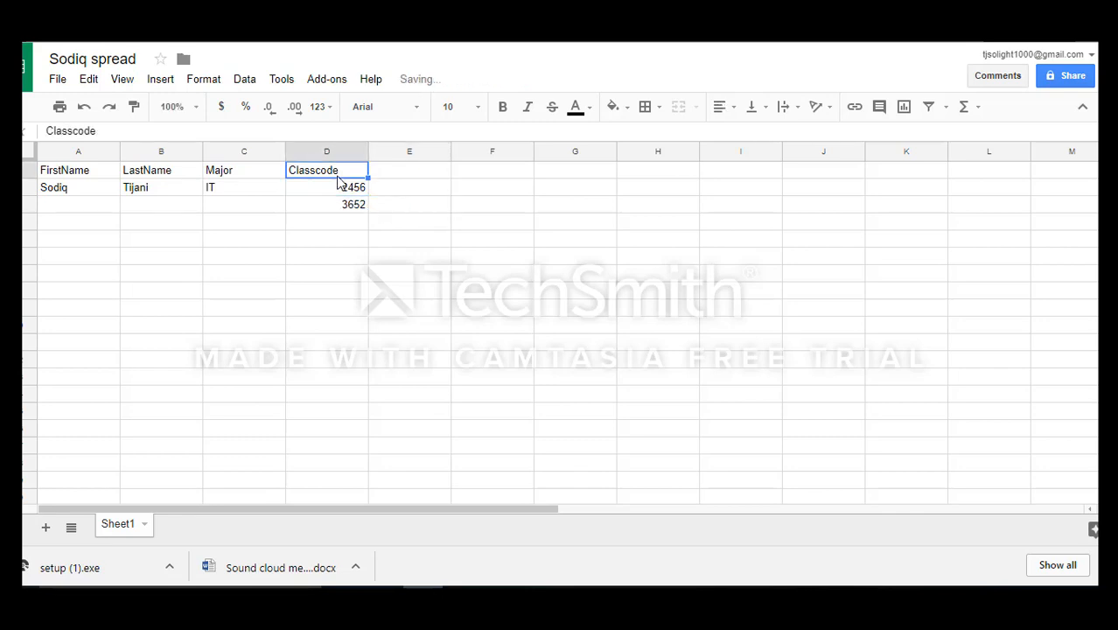
{"action": "left_click", "coordinate": [341, 189]}
{"action": "left_click", "coordinate": [336, 208]}
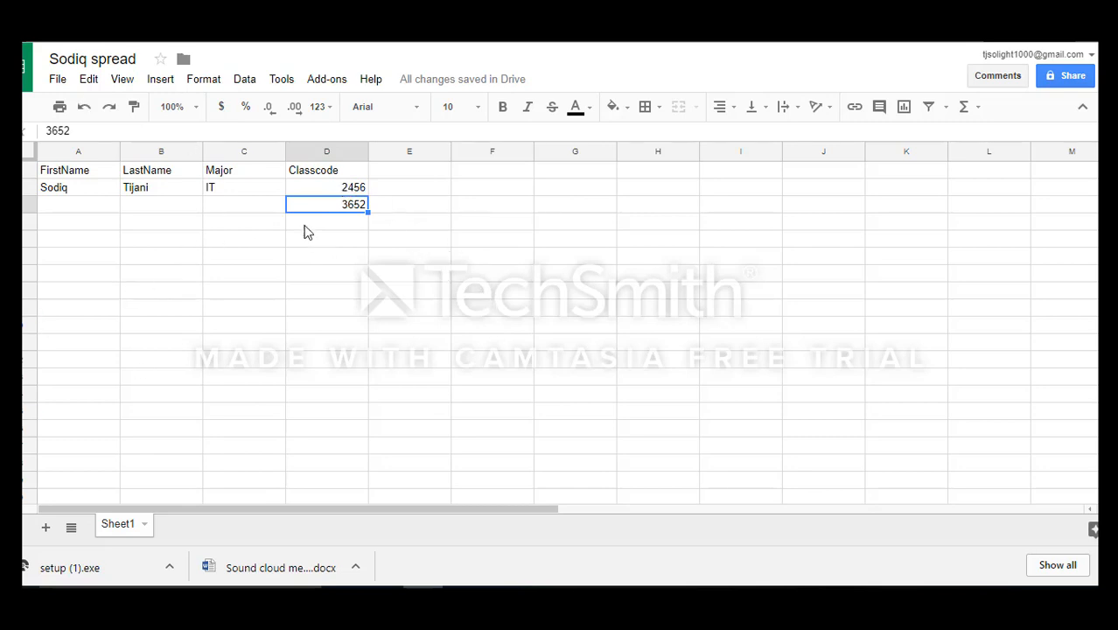
{"action": "left_click", "coordinate": [59, 82]}
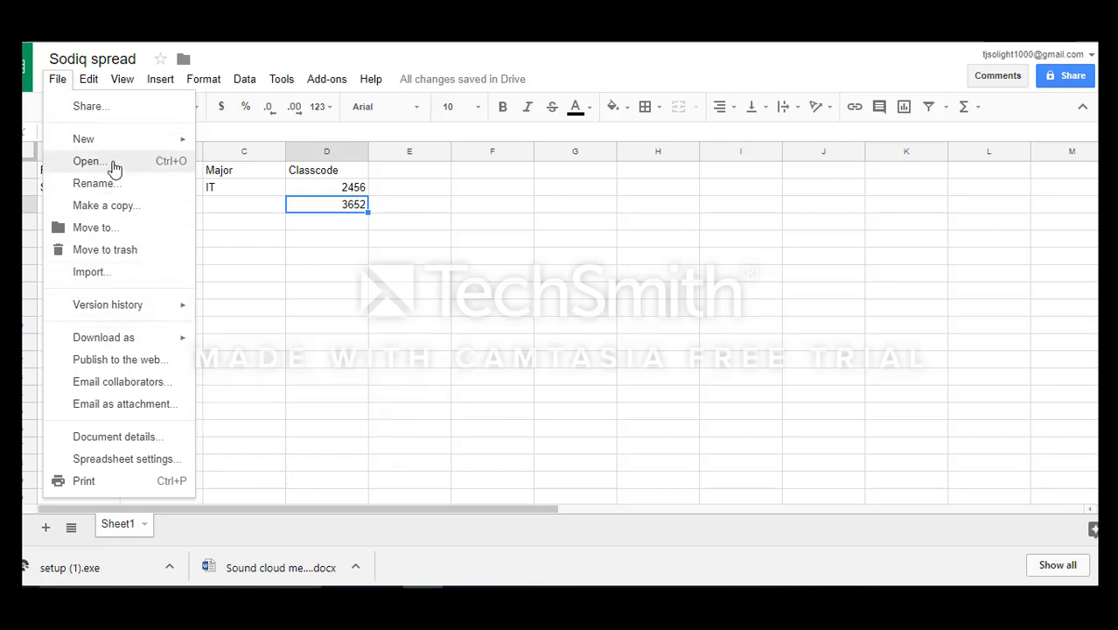
Start a PDF document (.pdf) download of the sheet, then back out without exporting.
{"action": "mouse_move", "coordinate": [139, 347]}
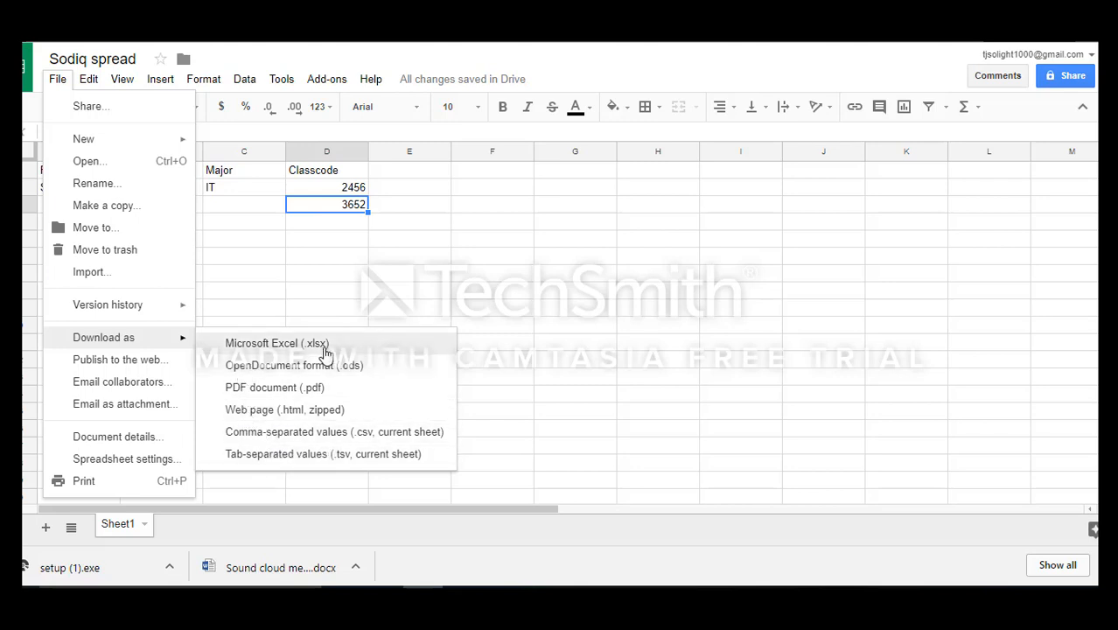
{"action": "left_click", "coordinate": [276, 391]}
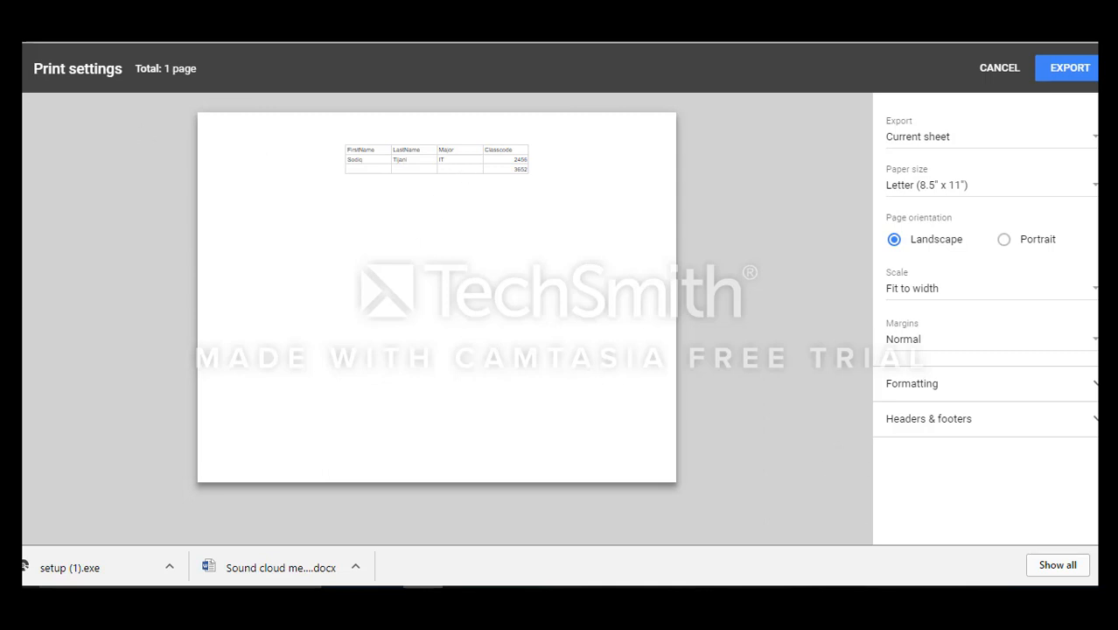
{"action": "left_click", "coordinate": [17, 29]}
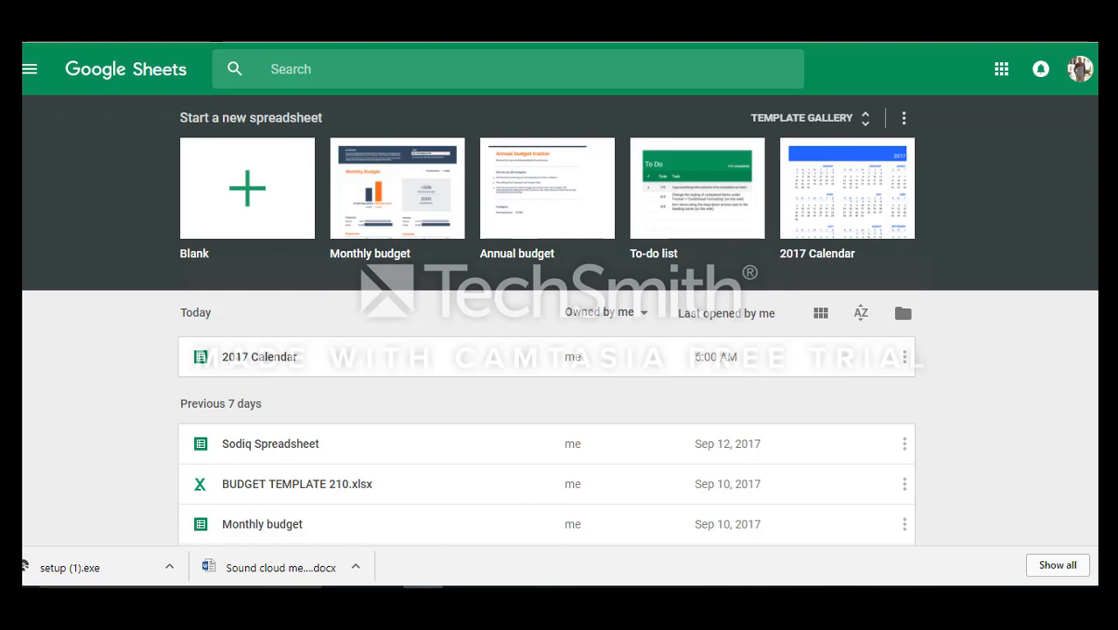
Scroll through the recent files list on the Google Sheets home page.
{"action": "scroll", "coordinate": [559, 349], "scroll_direction": "down", "scroll_amount": 2}
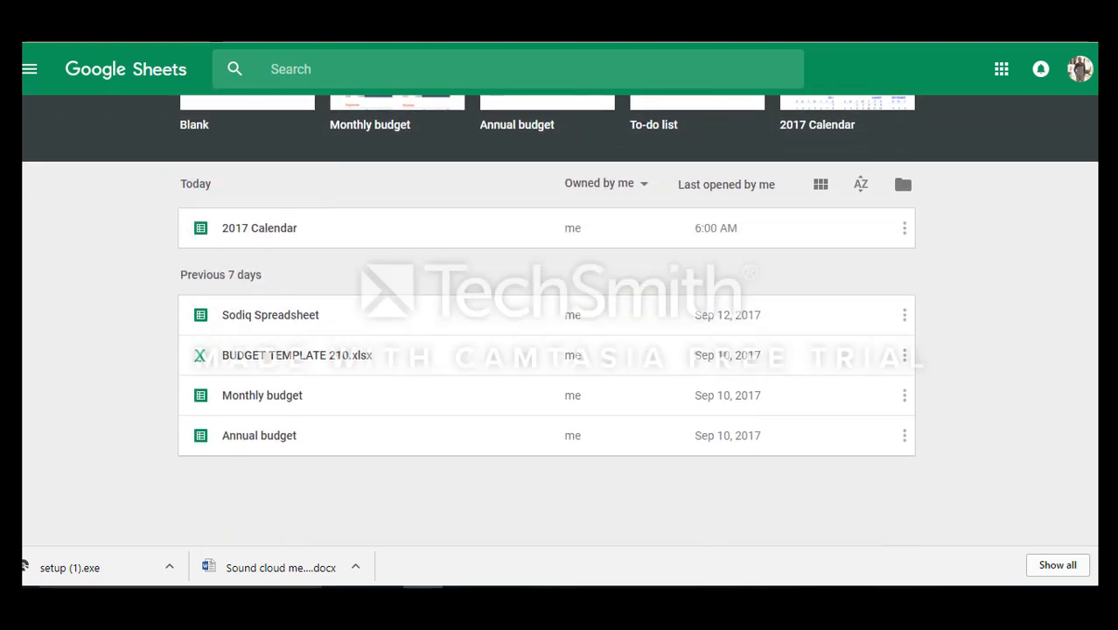
{"action": "scroll", "coordinate": [763, 344], "scroll_direction": "up", "scroll_amount": 2}
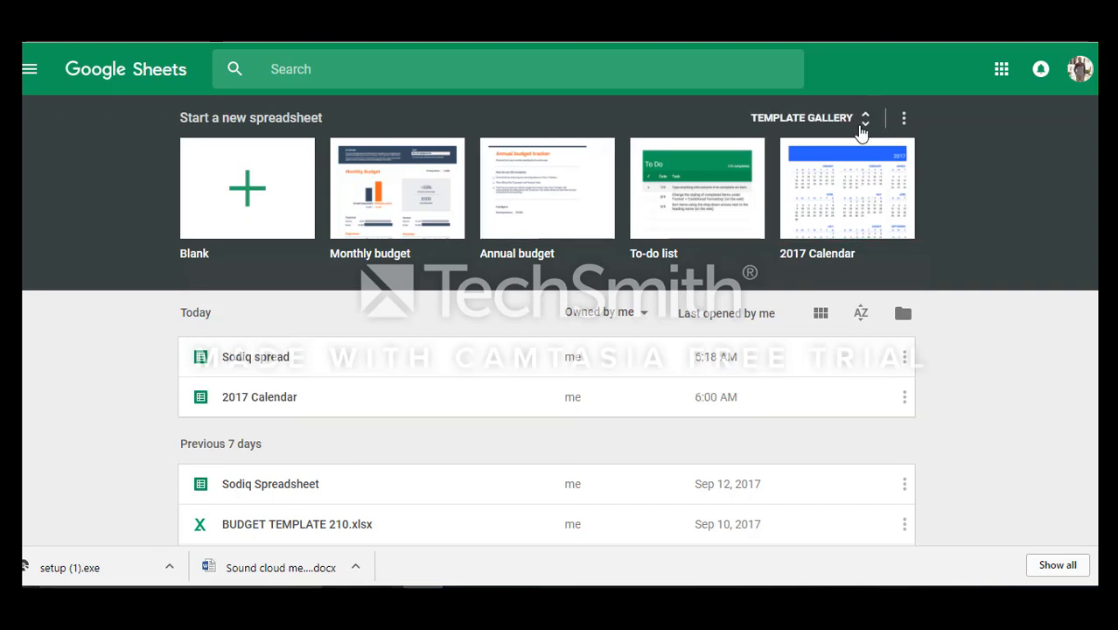
Browse the template gallery and create a new spreadsheet from the Schedule template.
{"action": "left_click", "coordinate": [865, 119]}
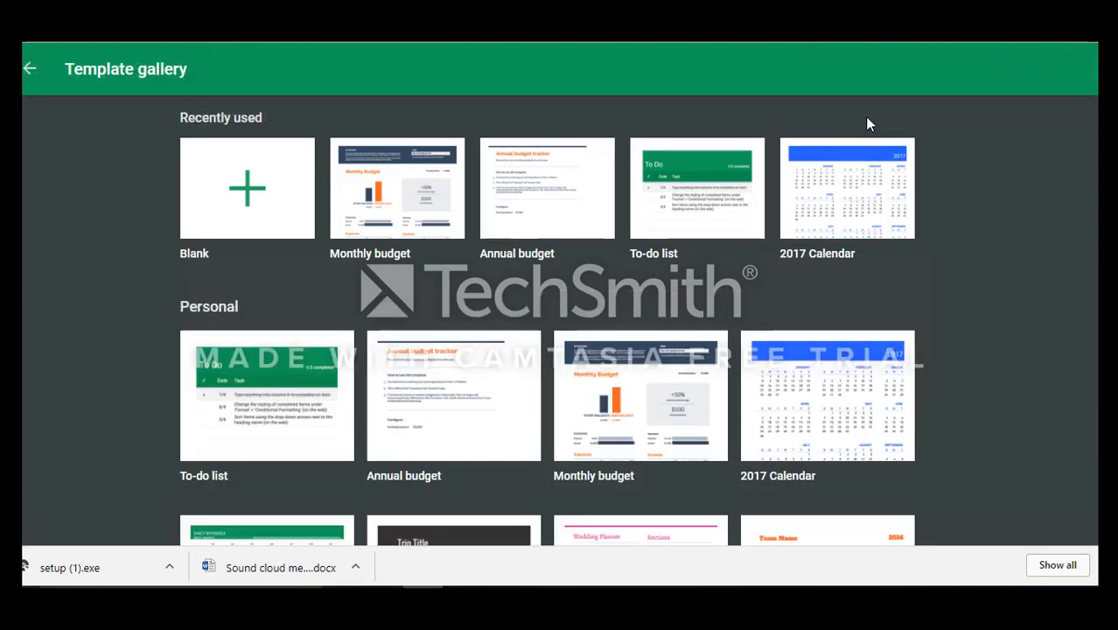
{"action": "scroll", "coordinate": [546, 332], "scroll_direction": "down", "scroll_amount": 2}
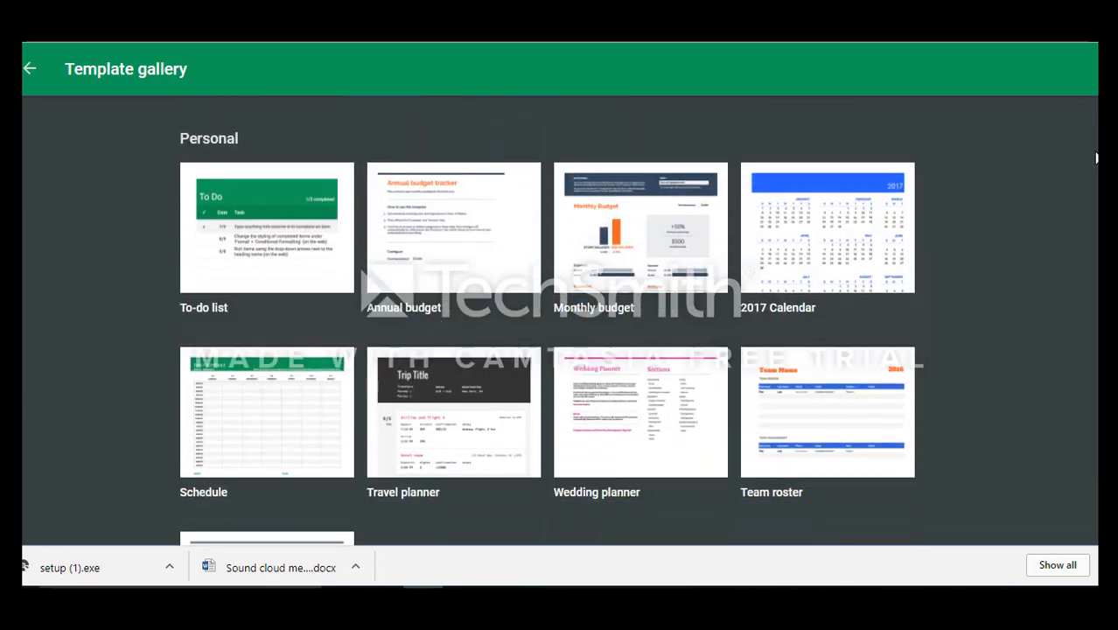
{"action": "scroll", "coordinate": [547, 333], "scroll_direction": "up", "scroll_amount": 2}
{"action": "mouse_move", "coordinate": [1093, 113]}
{"action": "left_mouse_down"}
{"action": "mouse_move", "coordinate": [1075, 256]}
{"action": "mouse_move", "coordinate": [1094, 442]}
{"action": "mouse_move", "coordinate": [1091, 100]}
{"action": "left_mouse_up"}
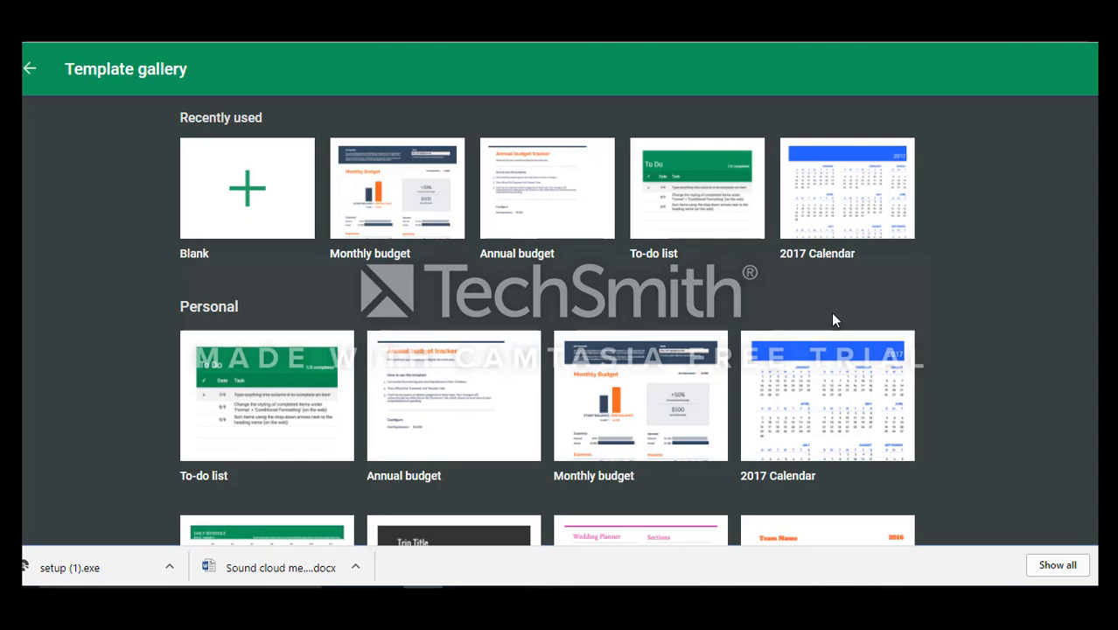
{"action": "scroll", "coordinate": [898, 430], "scroll_direction": "down", "scroll_amount": 4}
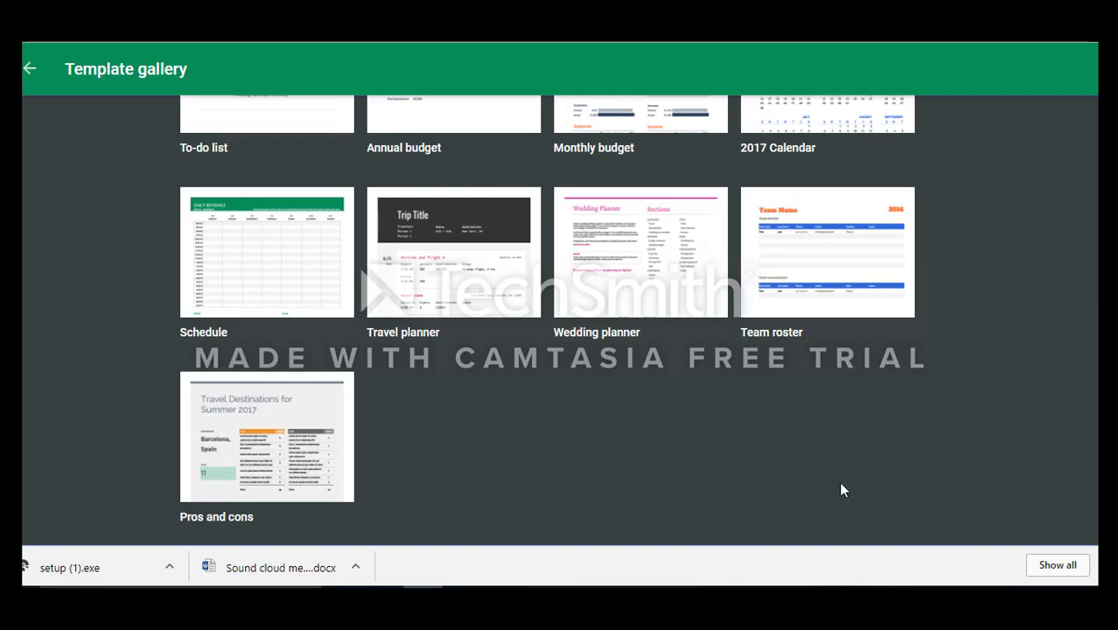
{"action": "scroll", "coordinate": [848, 538], "scroll_direction": "down", "scroll_amount": 4}
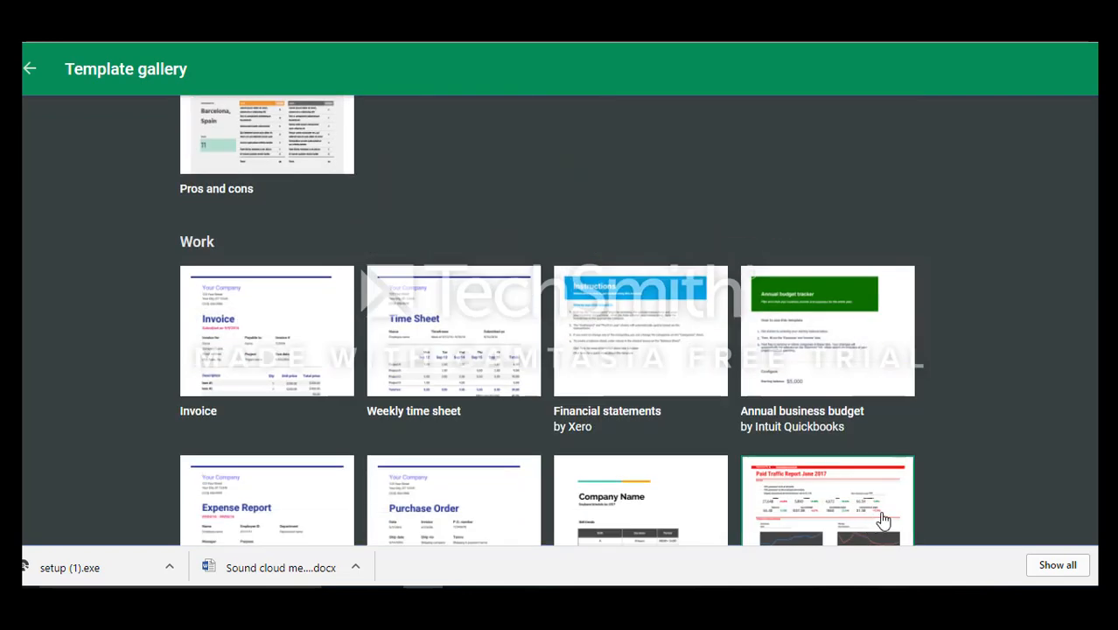
{"action": "scroll", "coordinate": [885, 499], "scroll_direction": "up", "scroll_amount": 8}
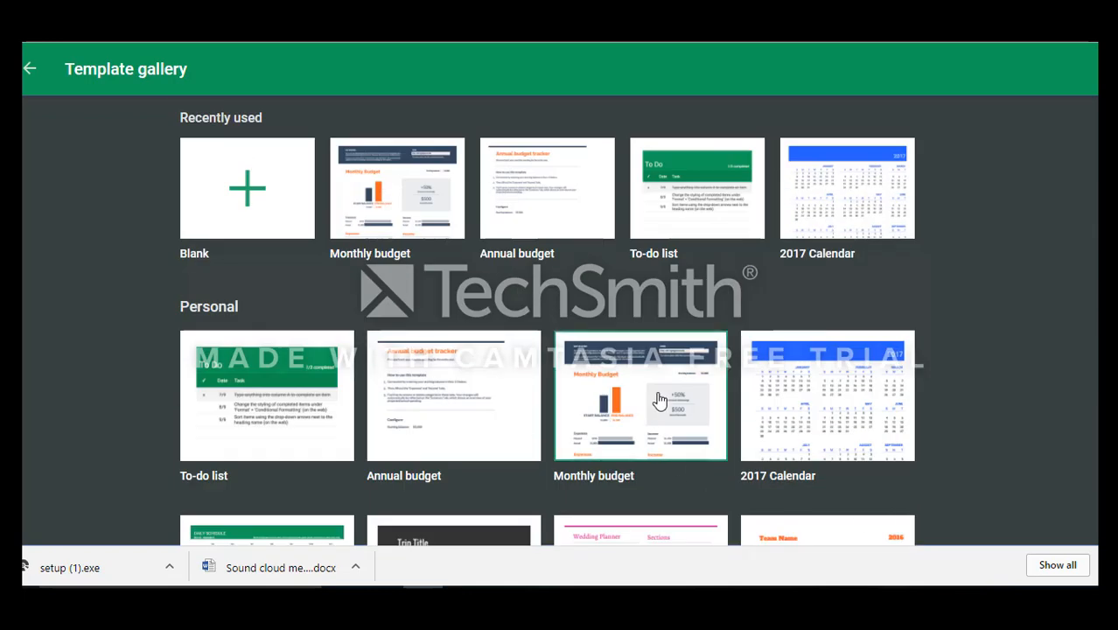
{"action": "scroll", "coordinate": [551, 472], "scroll_direction": "down", "scroll_amount": 3}
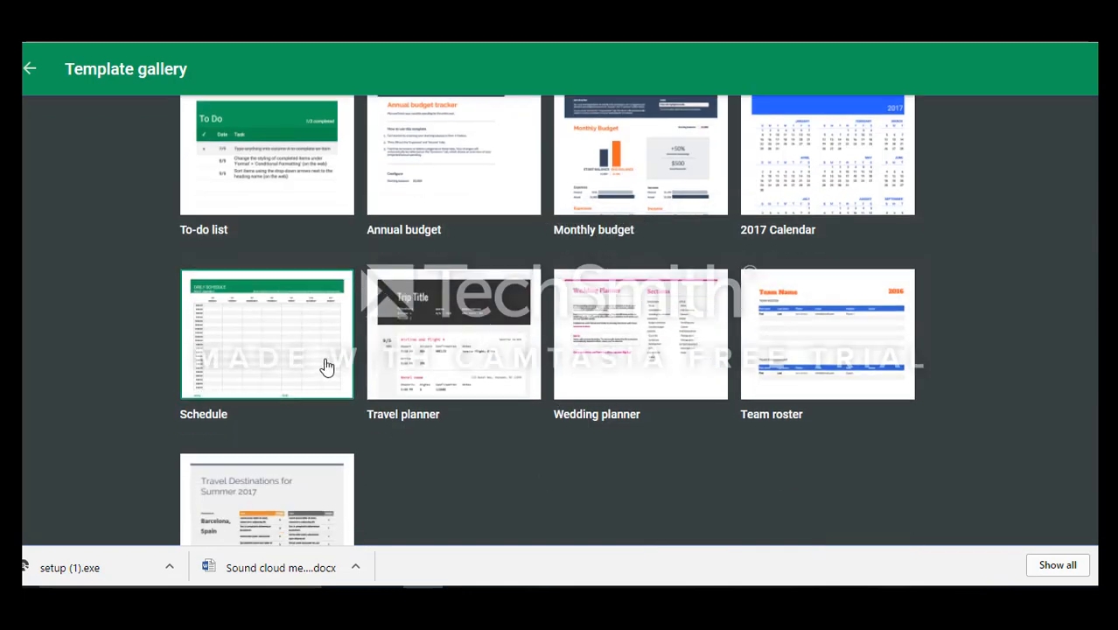
{"action": "left_click", "coordinate": [320, 352]}
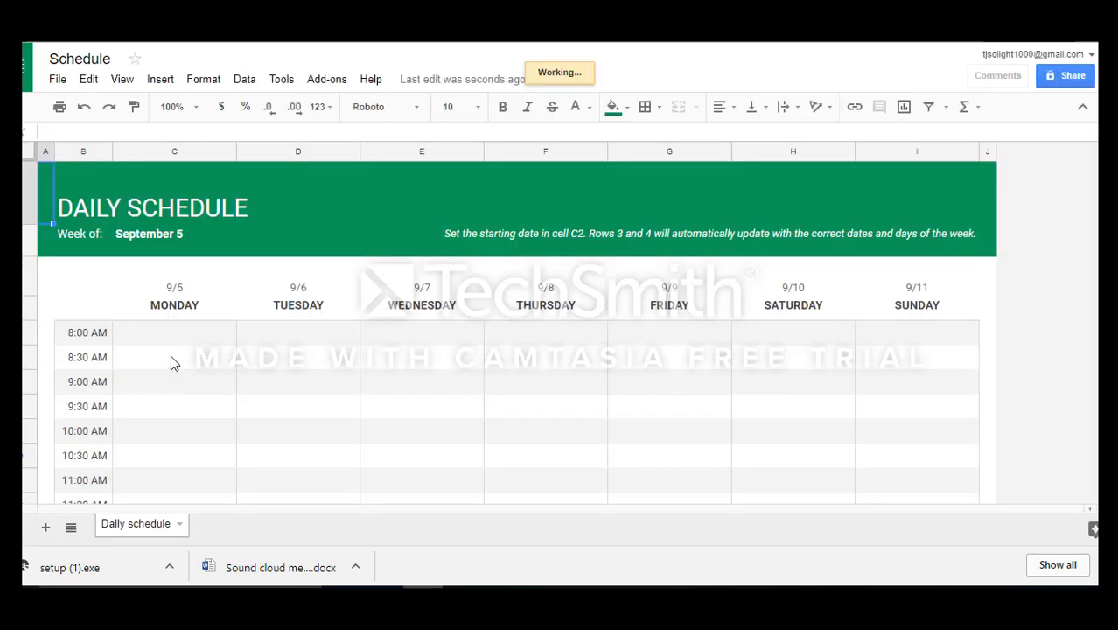
Select cells in the Daily Schedule grid, then bring up the File menu.
{"action": "left_click", "coordinate": [182, 338]}
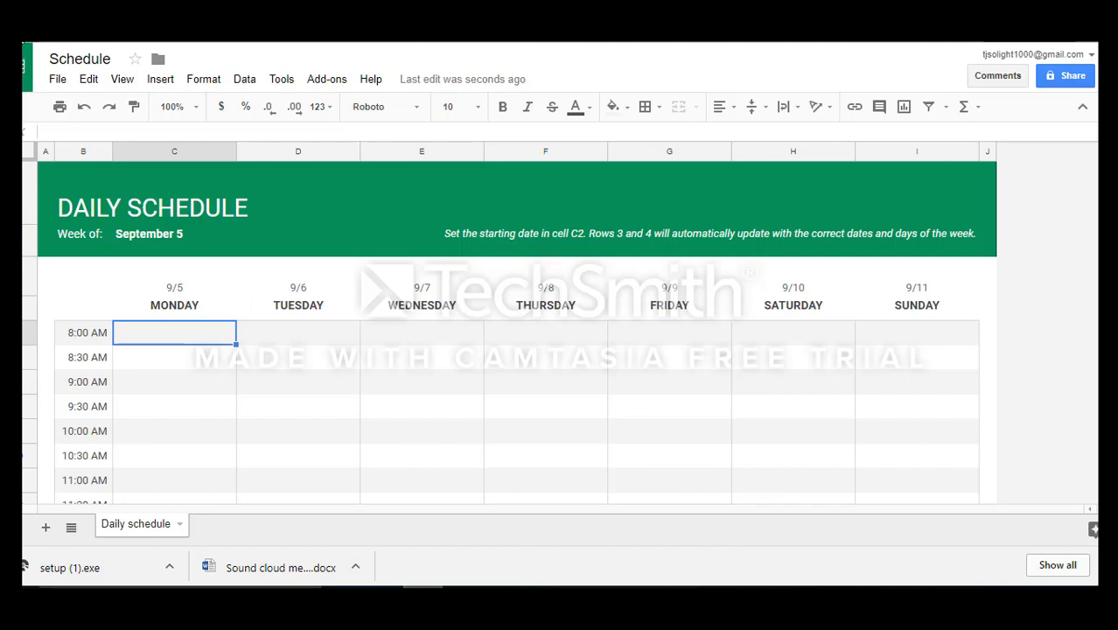
{"action": "left_click", "coordinate": [317, 238]}
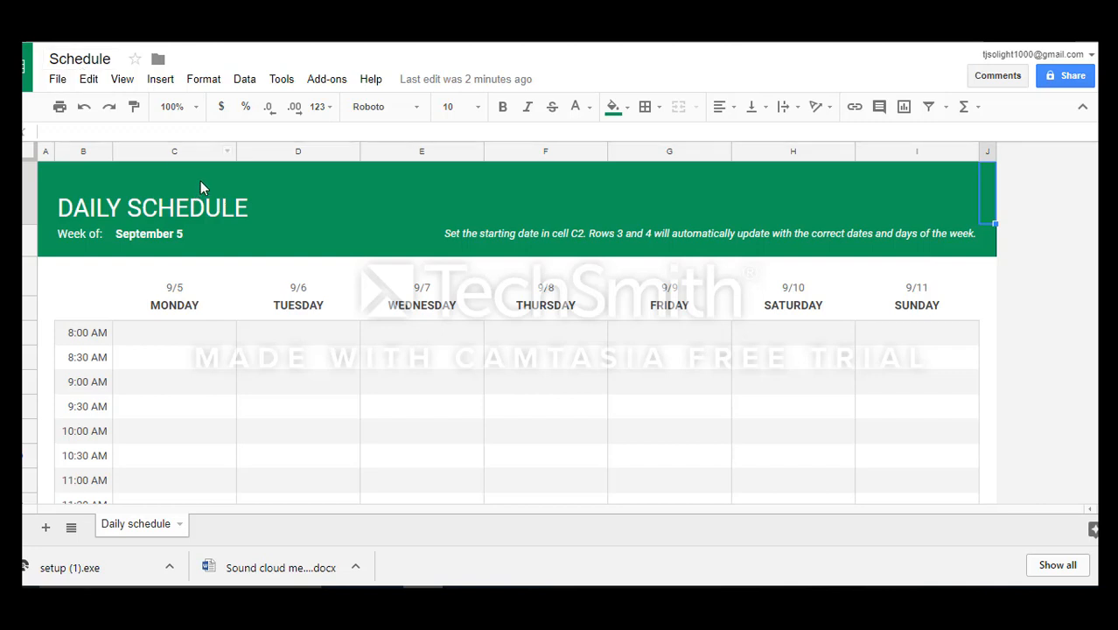
{"action": "left_click", "coordinate": [56, 79]}
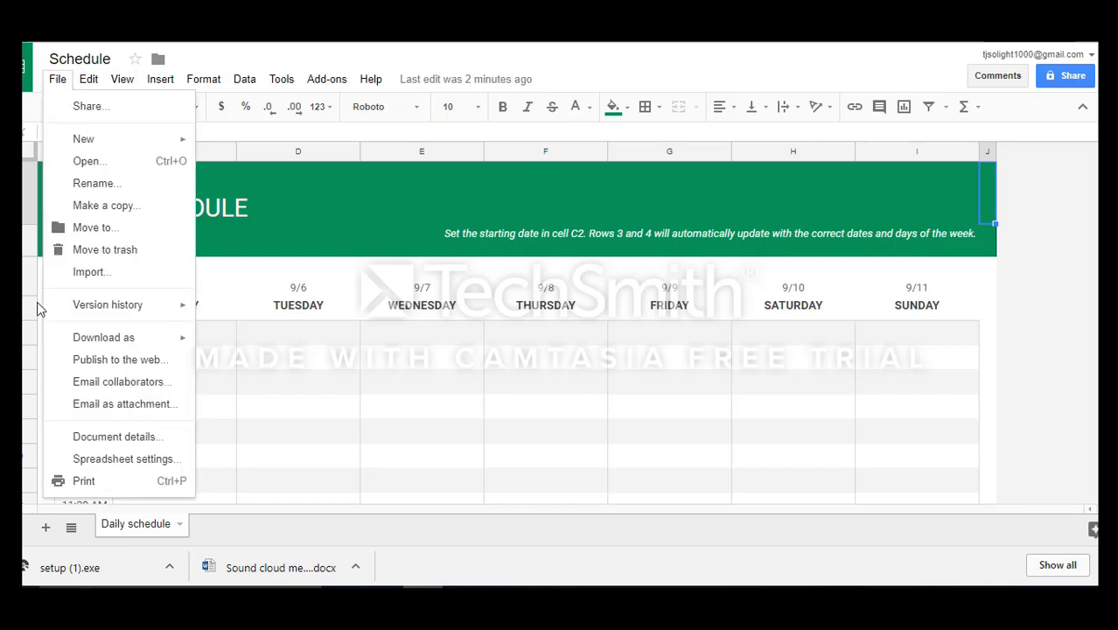
Make a copy of the Schedule spreadsheet, keeping the name 'Copy of Schedule'.
{"action": "left_click", "coordinate": [104, 208]}
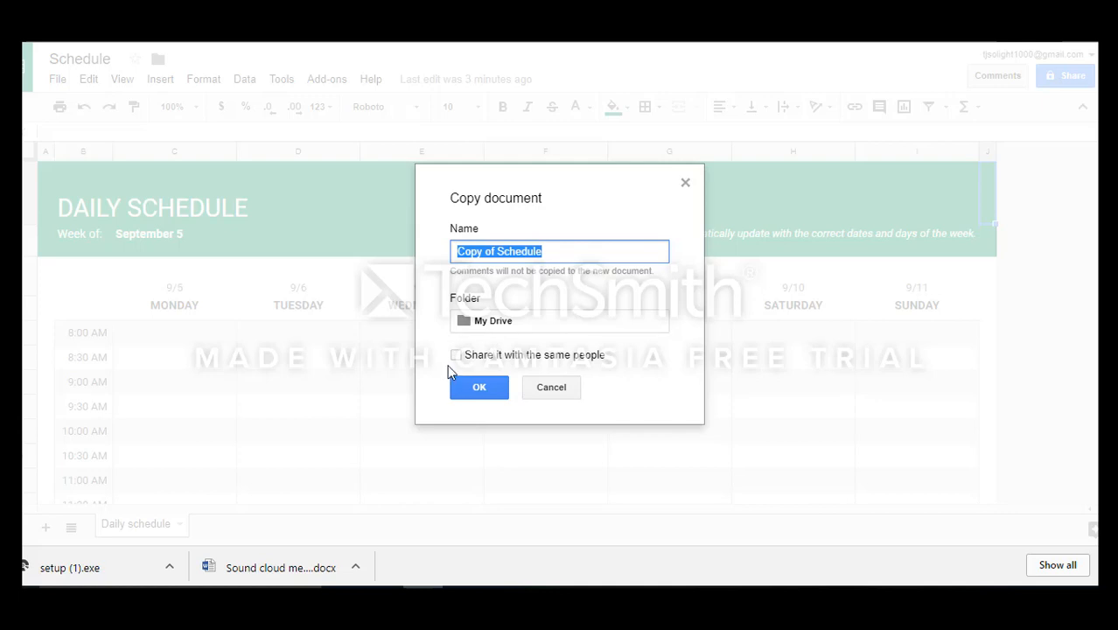
{"action": "left_click", "coordinate": [491, 389]}
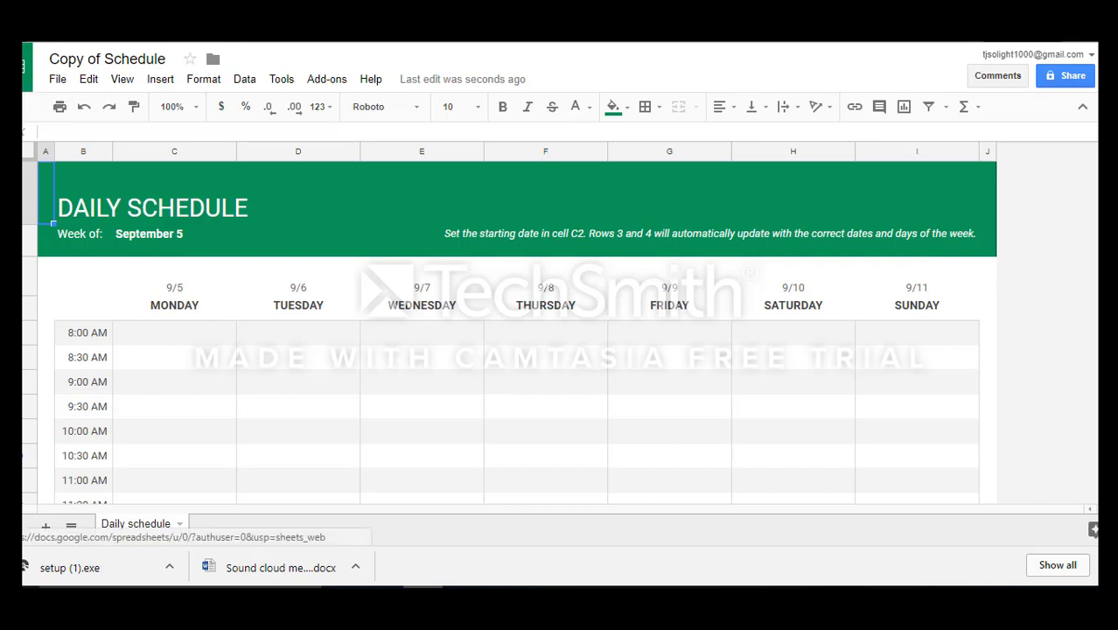
Leave Copy of Schedule and go back to the Google Sheets home page.
{"action": "left_click", "coordinate": [26, 65]}
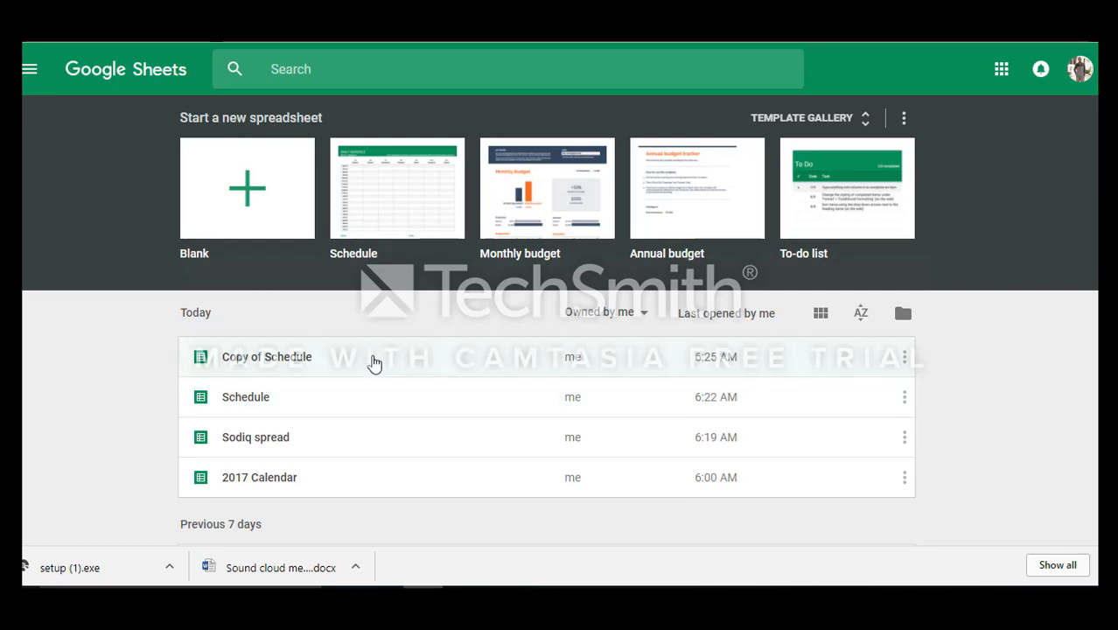
{"action": "scroll", "coordinate": [999, 430], "scroll_direction": "down", "scroll_amount": 1}
{"action": "scroll", "coordinate": [998, 431], "scroll_direction": "down", "scroll_amount": 5}
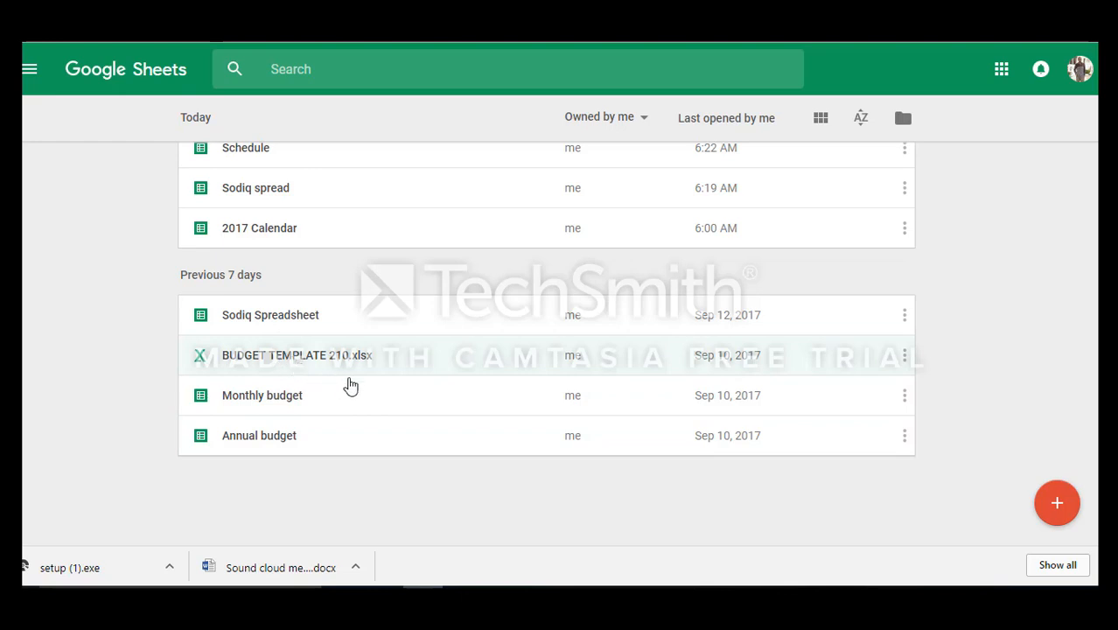
{"action": "scroll", "coordinate": [1044, 345], "scroll_direction": "up", "scroll_amount": 2}
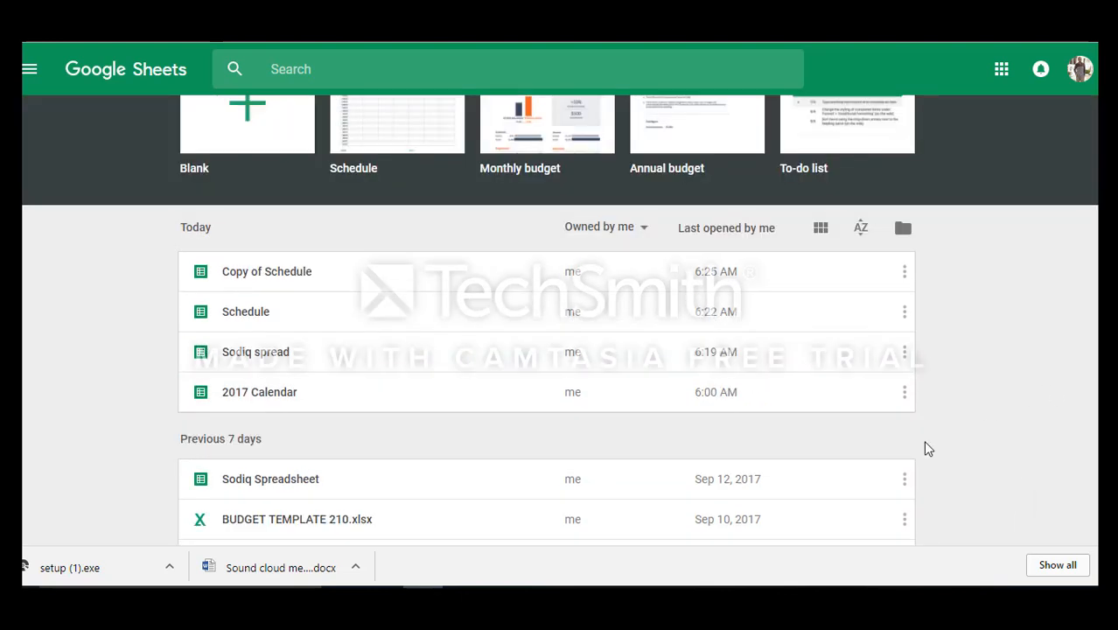
{"action": "scroll", "coordinate": [921, 453], "scroll_direction": "down", "scroll_amount": 3}
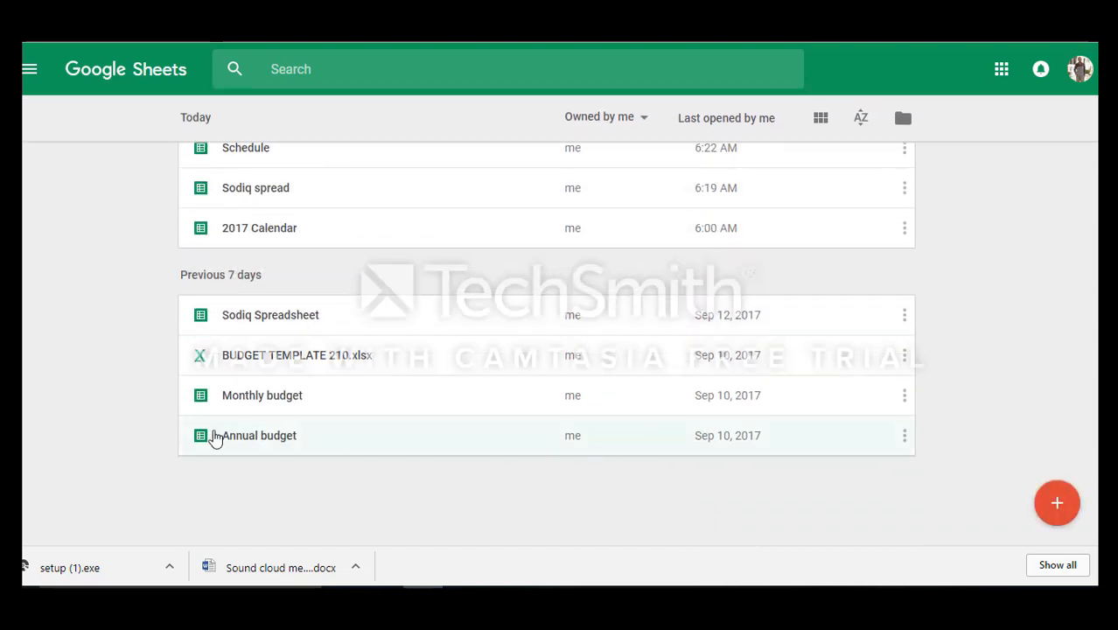
Open Monthly budget and look over its Summary sheet's $1,000 start and $1,500 end balances.
{"action": "left_click", "coordinate": [281, 401]}
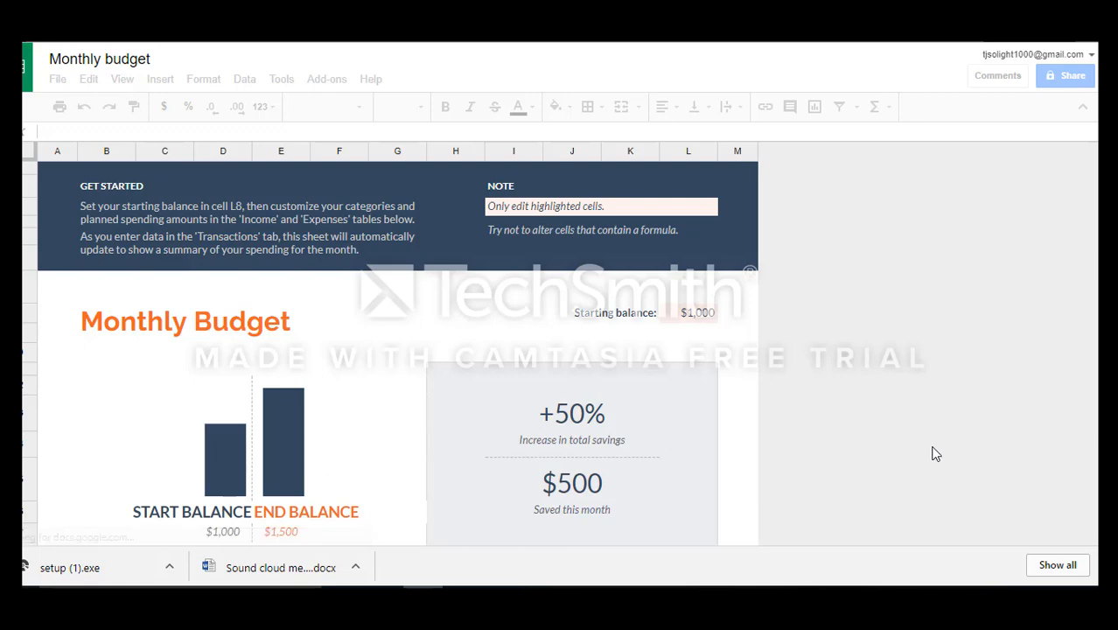
{"action": "scroll", "coordinate": [393, 323], "scroll_direction": "down", "scroll_amount": 5}
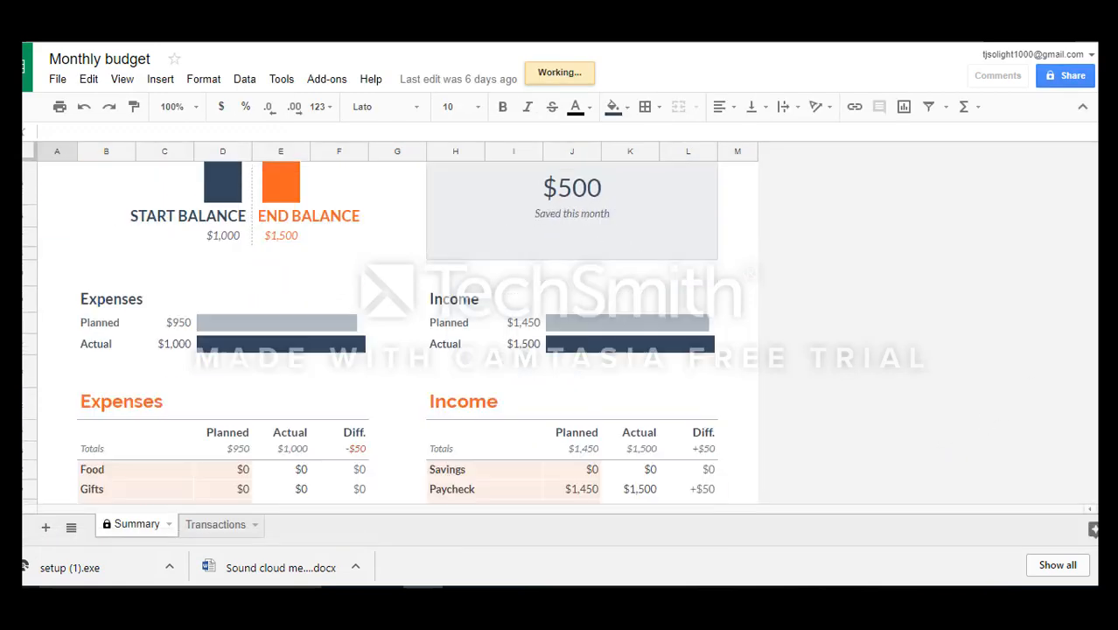
{"action": "scroll", "coordinate": [394, 324], "scroll_direction": "down", "scroll_amount": 2}
{"action": "scroll", "coordinate": [393, 324], "scroll_direction": "up", "scroll_amount": 8}
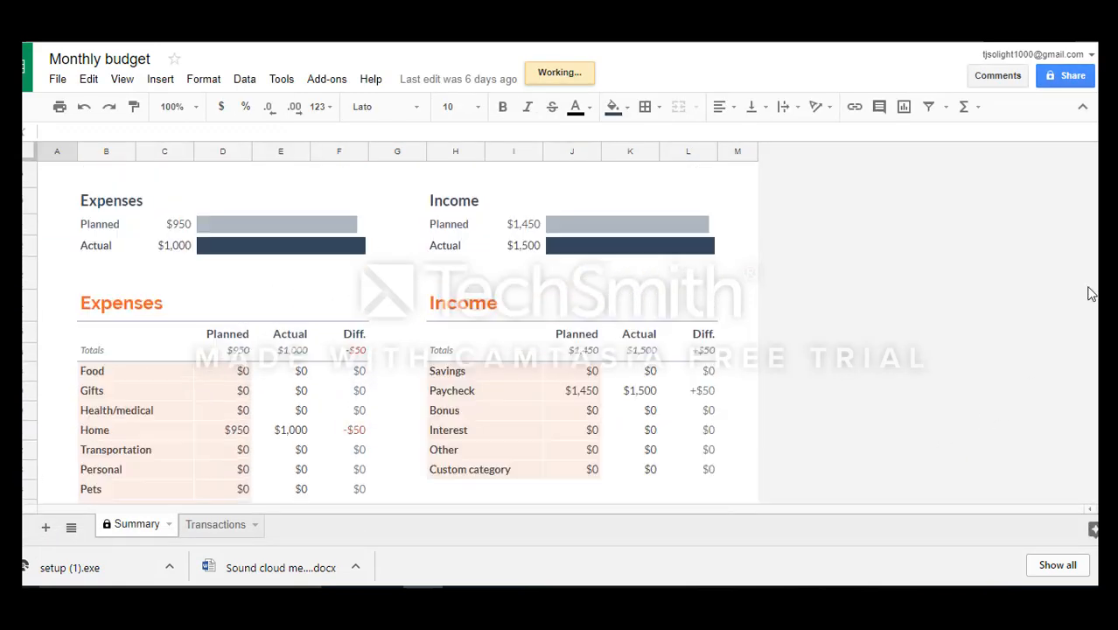
{"action": "left_click", "coordinate": [56, 85]}
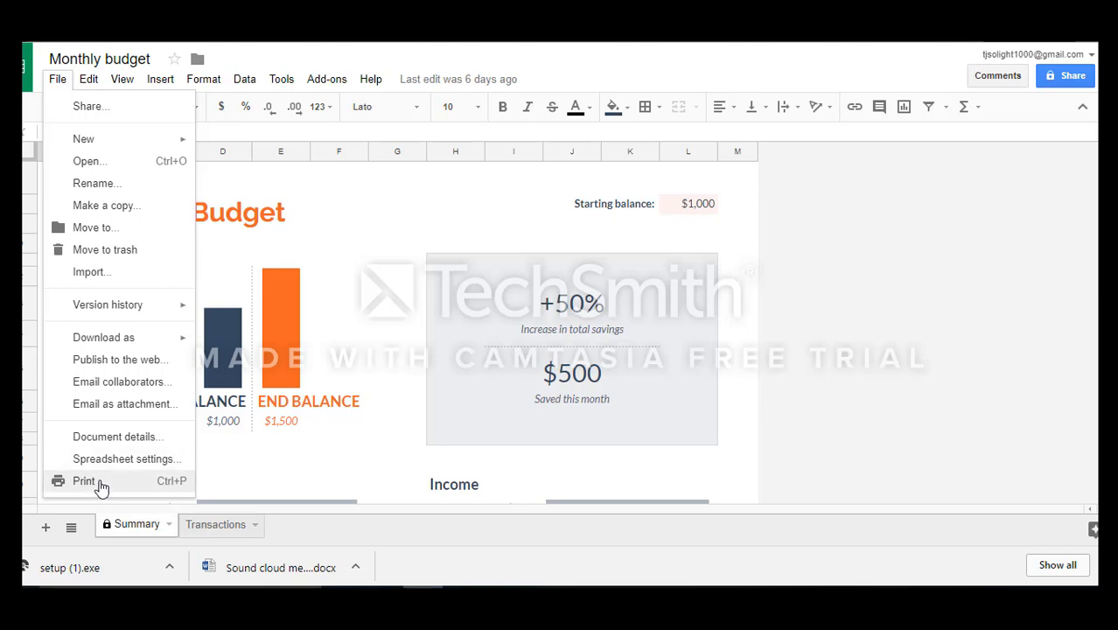
Set up the Monthly budget printout in landscape, fit to width, and continue to the print dialog.
{"action": "left_click", "coordinate": [85, 481]}
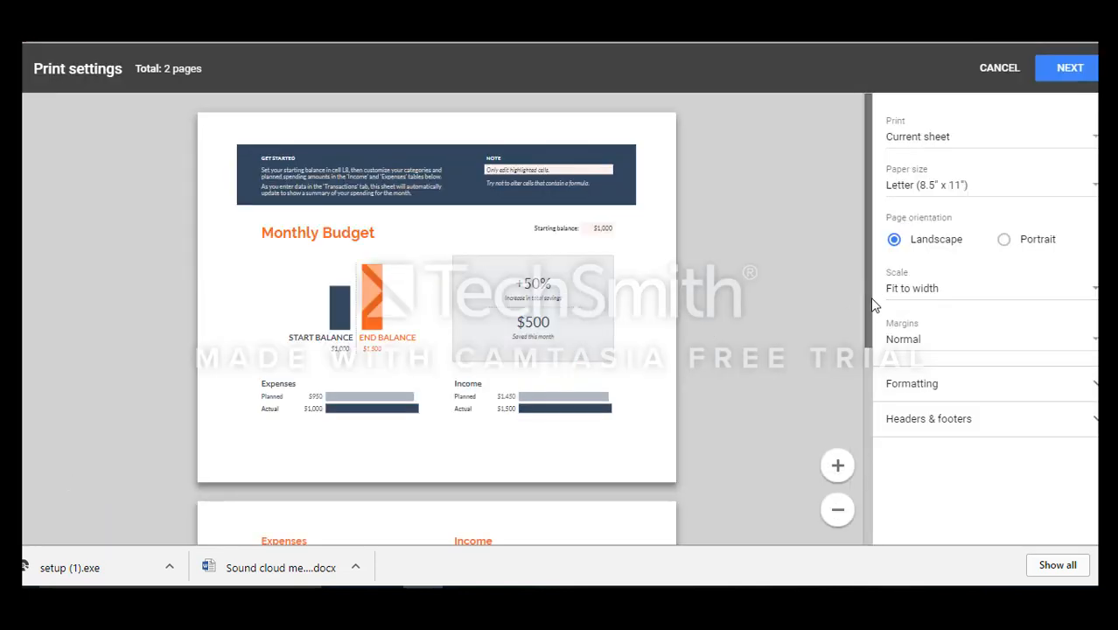
{"action": "left_click_drag", "start_coordinate": [870, 302], "coordinate": [892, 266]}
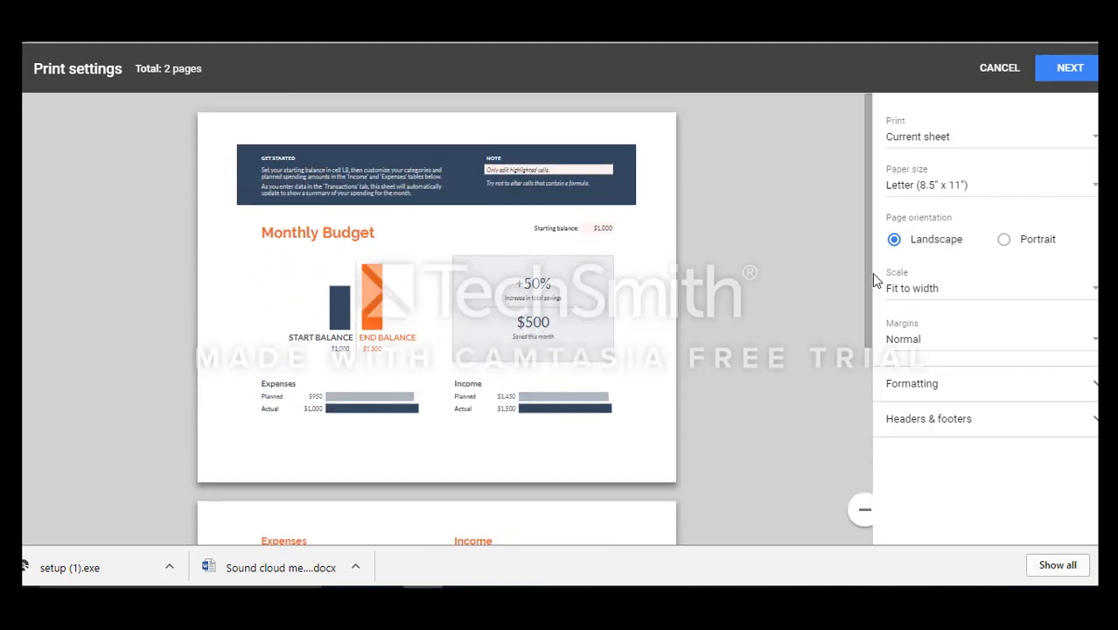
{"action": "left_click", "coordinate": [1062, 77]}
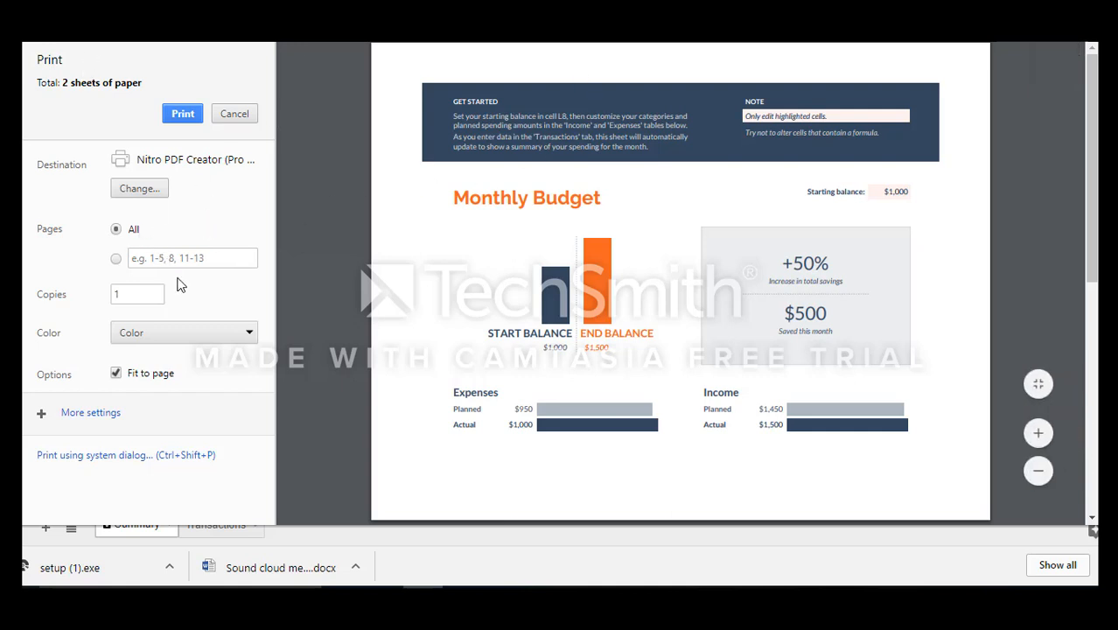
Look at the print destination list without changing it, then cancel printing.
{"action": "left_click", "coordinate": [127, 191]}
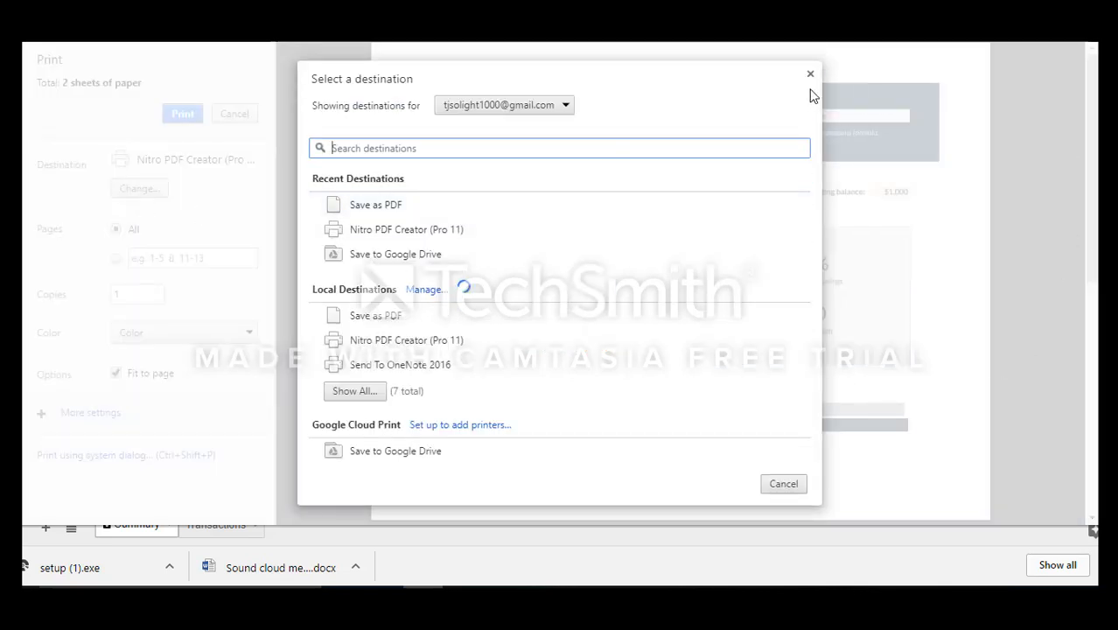
{"action": "left_click", "coordinate": [810, 74]}
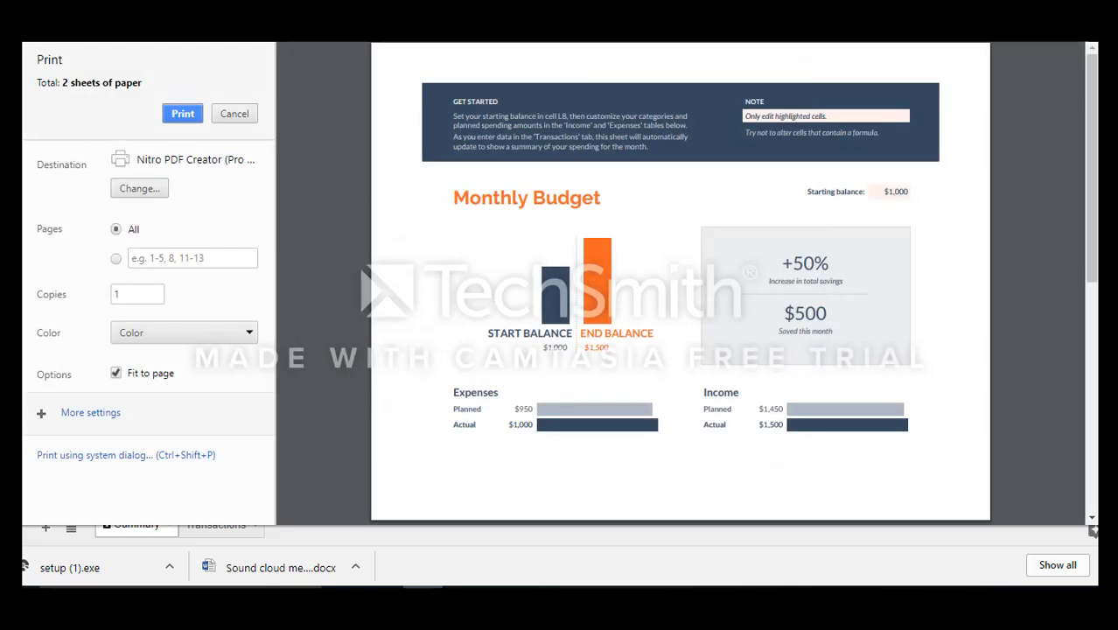
{"action": "left_click", "coordinate": [235, 114]}
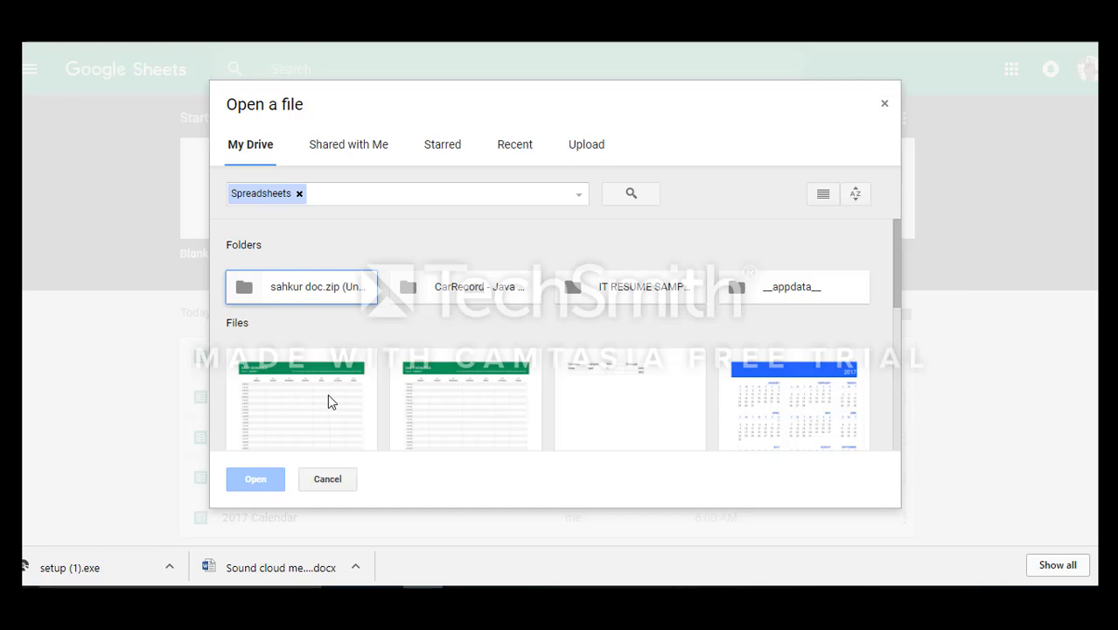
Drill into sahkur doc.zip (Unzipped Files) › sahkur doc in the file picker, which holds no spreadsheets.
{"action": "left_click_drag", "start_coordinate": [895, 297], "coordinate": [903, 438]}
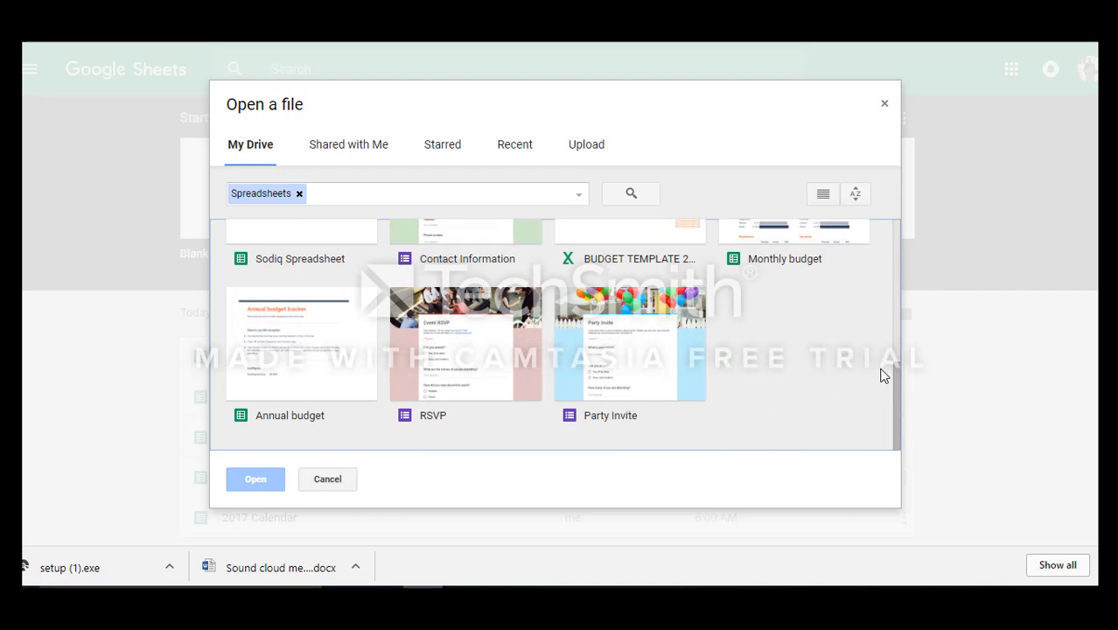
{"action": "scroll", "coordinate": [887, 384], "scroll_direction": "up", "scroll_amount": 1}
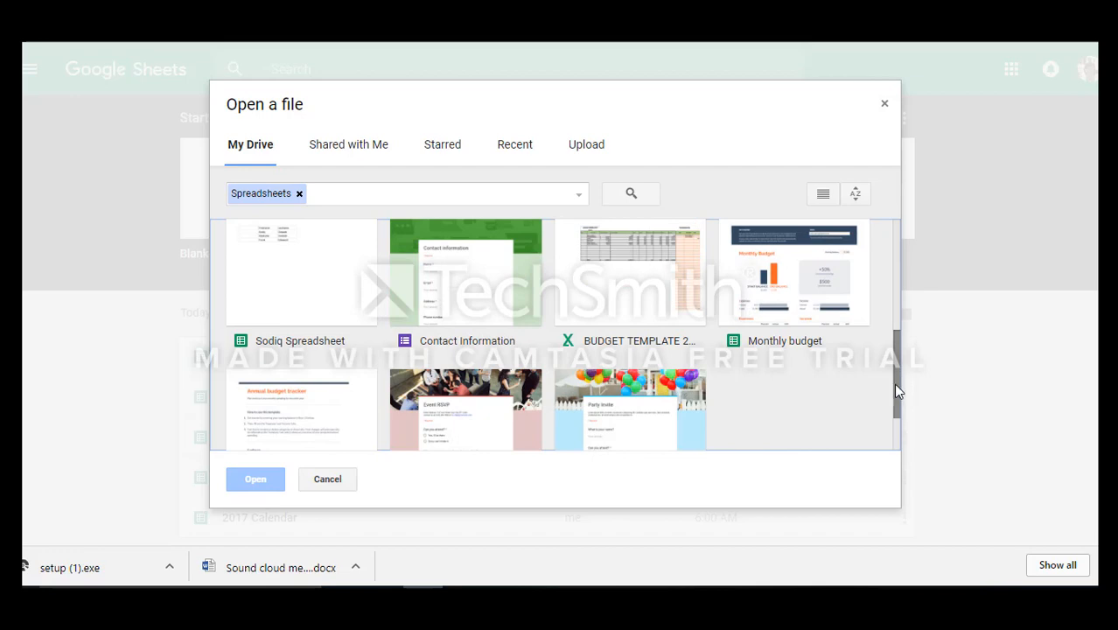
{"action": "left_click_drag", "start_coordinate": [900, 385], "coordinate": [905, 259]}
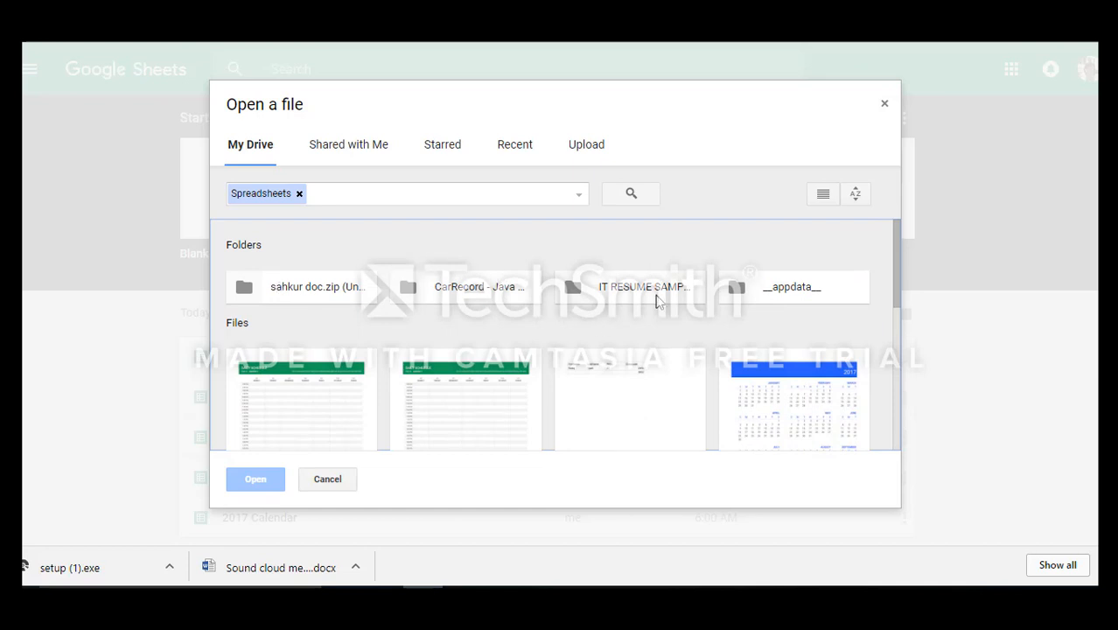
{"action": "left_click", "coordinate": [323, 299]}
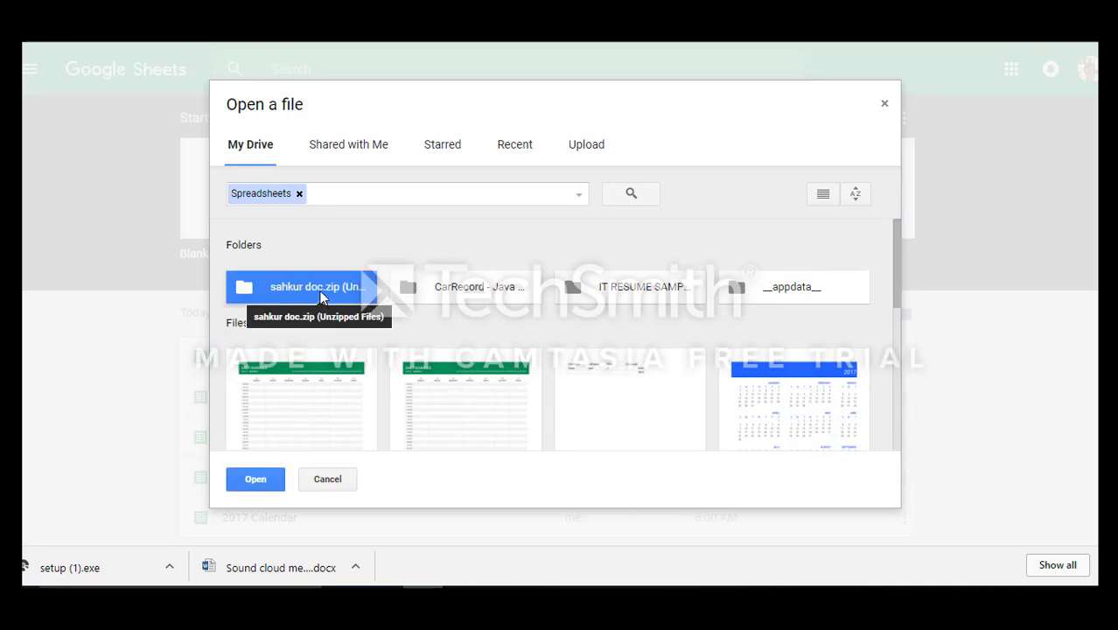
{"action": "double_click", "coordinate": [322, 297]}
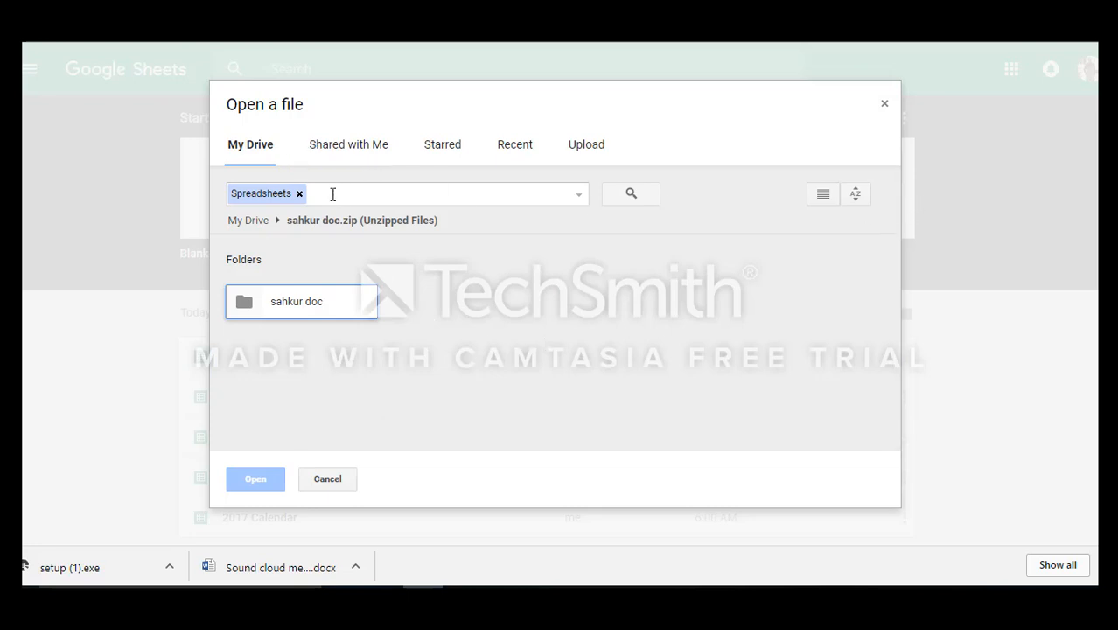
{"action": "double_click", "coordinate": [326, 306]}
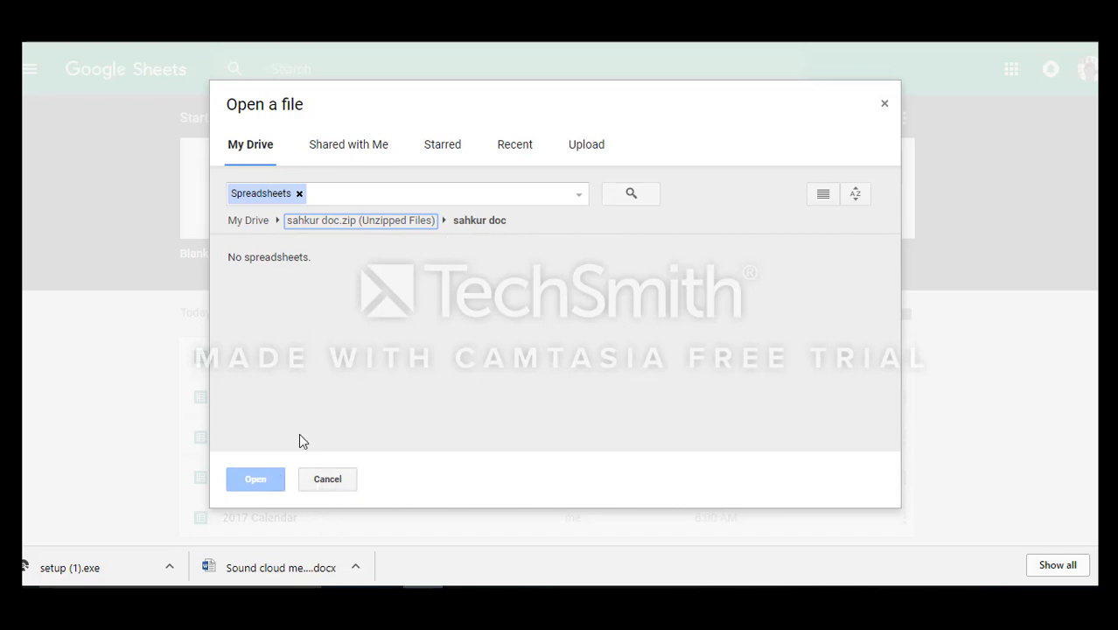
Cancel the file picker and reopen the Sodiq spread spreadsheet, last edited 6:19 AM.
{"action": "left_click", "coordinate": [323, 481]}
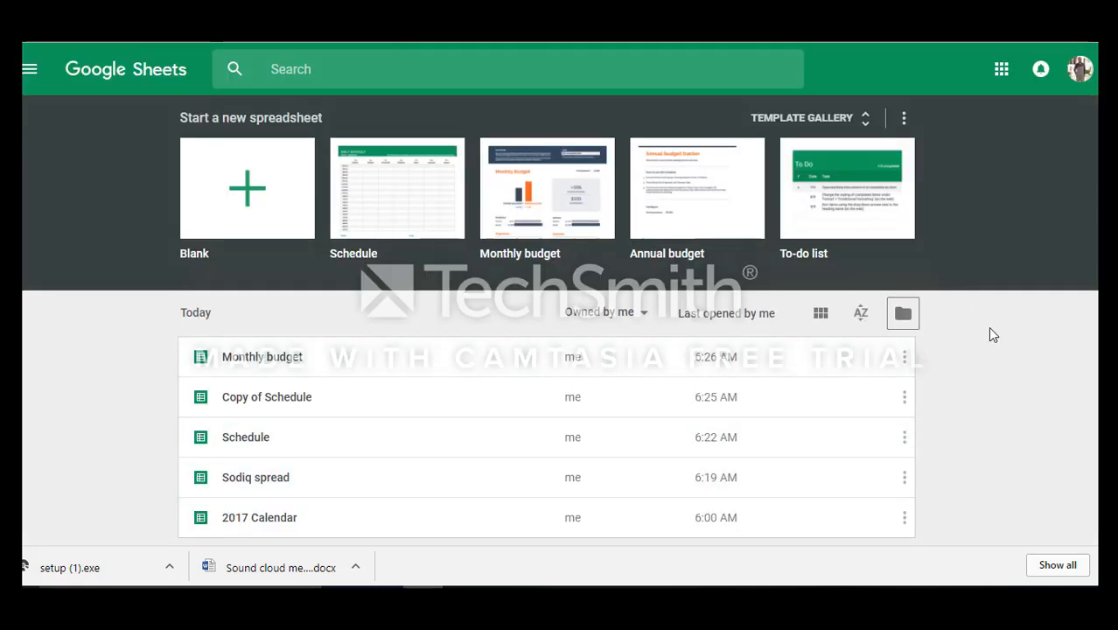
{"action": "scroll", "coordinate": [993, 335], "scroll_direction": "down", "scroll_amount": 1}
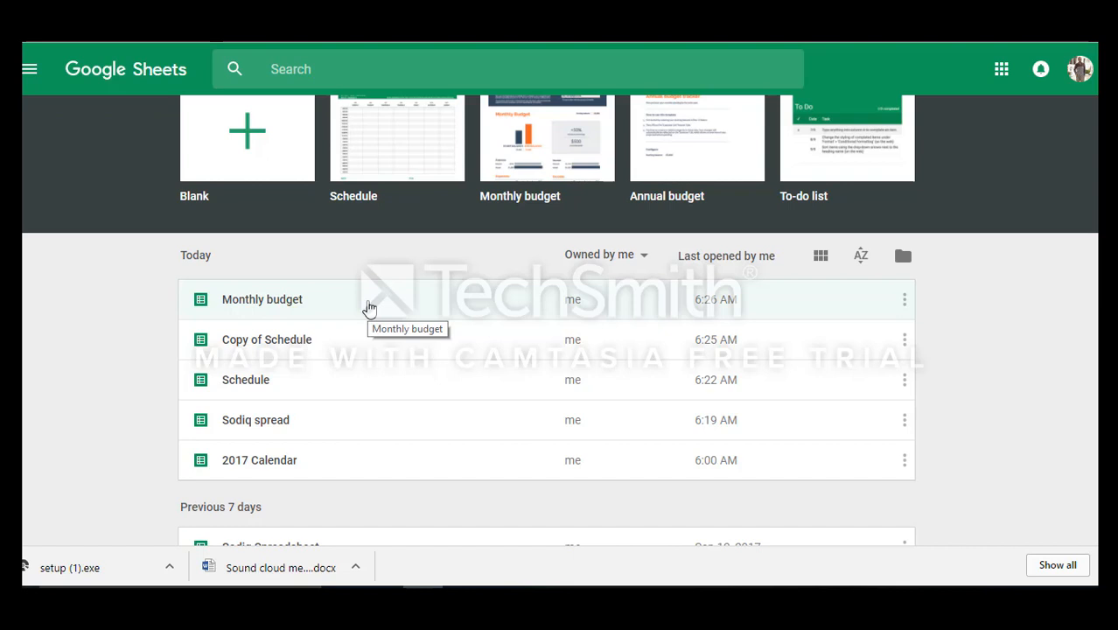
{"action": "left_click", "coordinate": [235, 421]}
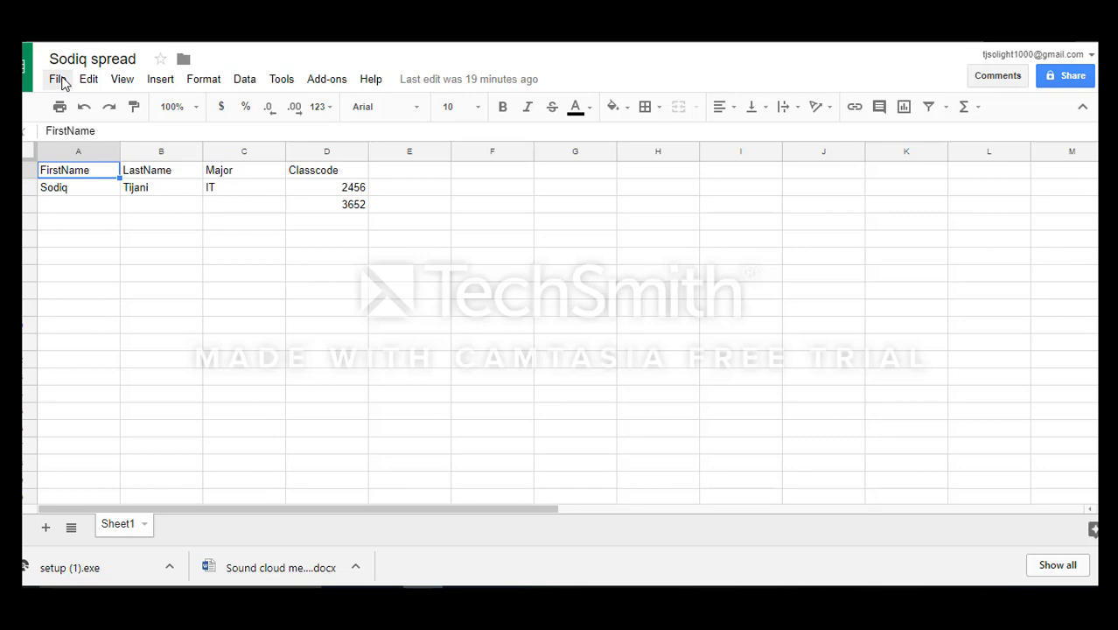
Pick BUDGET TEMPLATE 210.xlsx from My Drive for import into Sodiq spread.
{"action": "left_click", "coordinate": [62, 83]}
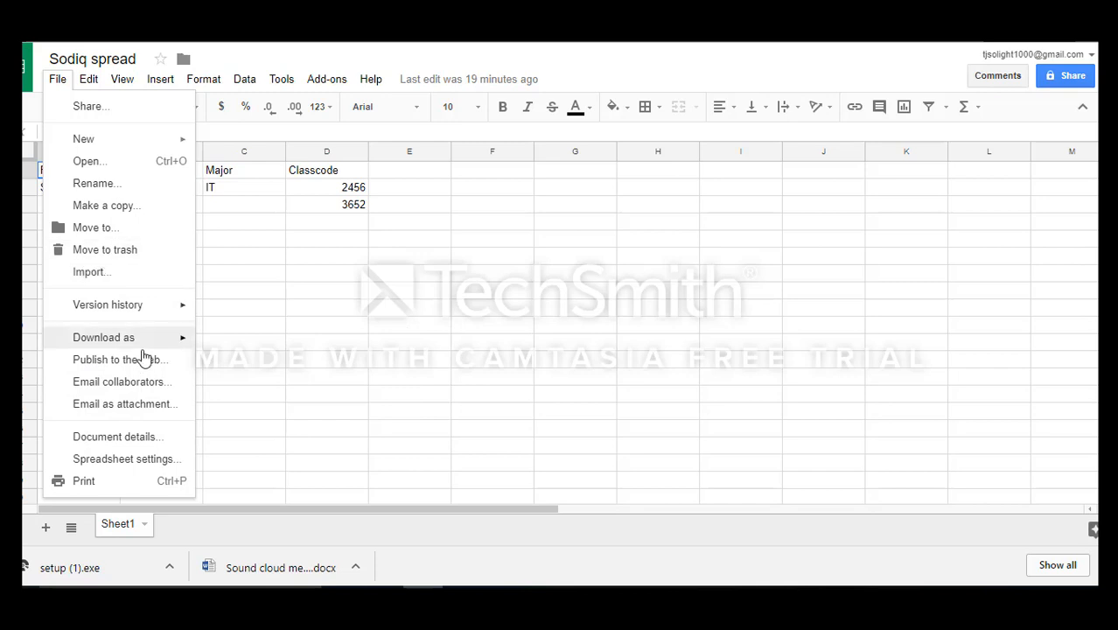
{"action": "left_click", "coordinate": [155, 278]}
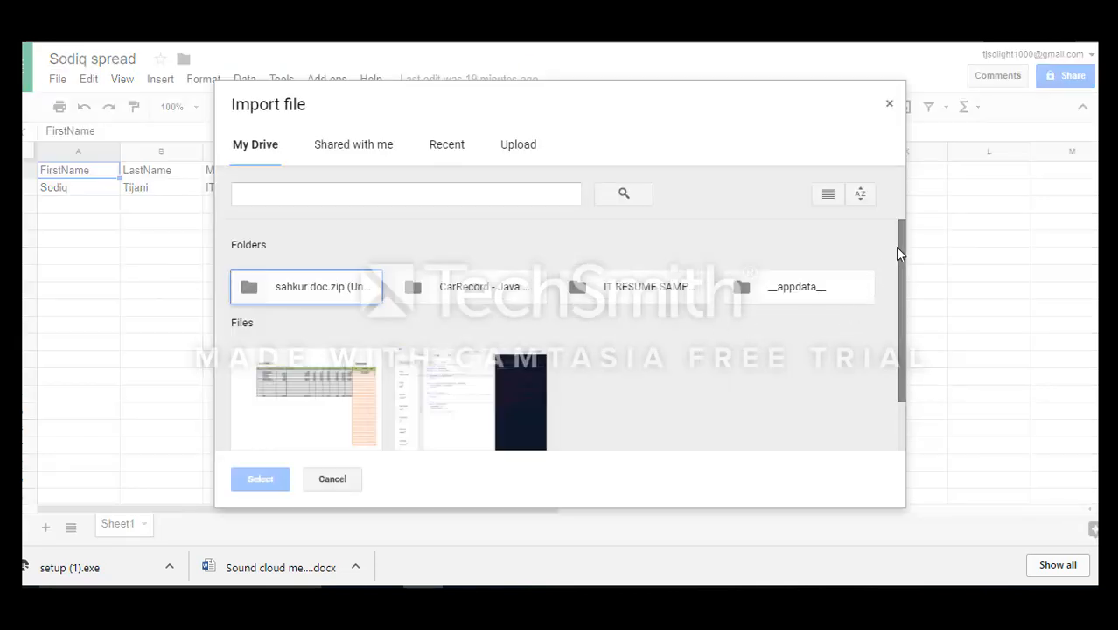
{"action": "mouse_move", "coordinate": [902, 249]}
{"action": "left_mouse_down"}
{"action": "mouse_move", "coordinate": [931, 336]}
{"action": "mouse_move", "coordinate": [894, 261]}
{"action": "left_mouse_up"}
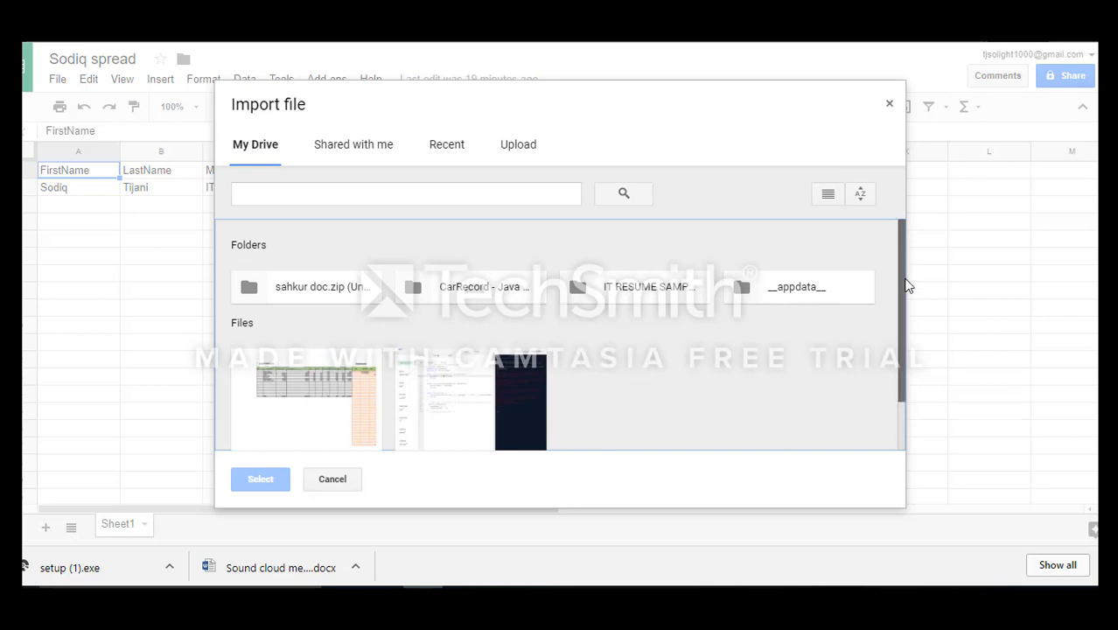
{"action": "left_click_drag", "start_coordinate": [905, 281], "coordinate": [906, 379]}
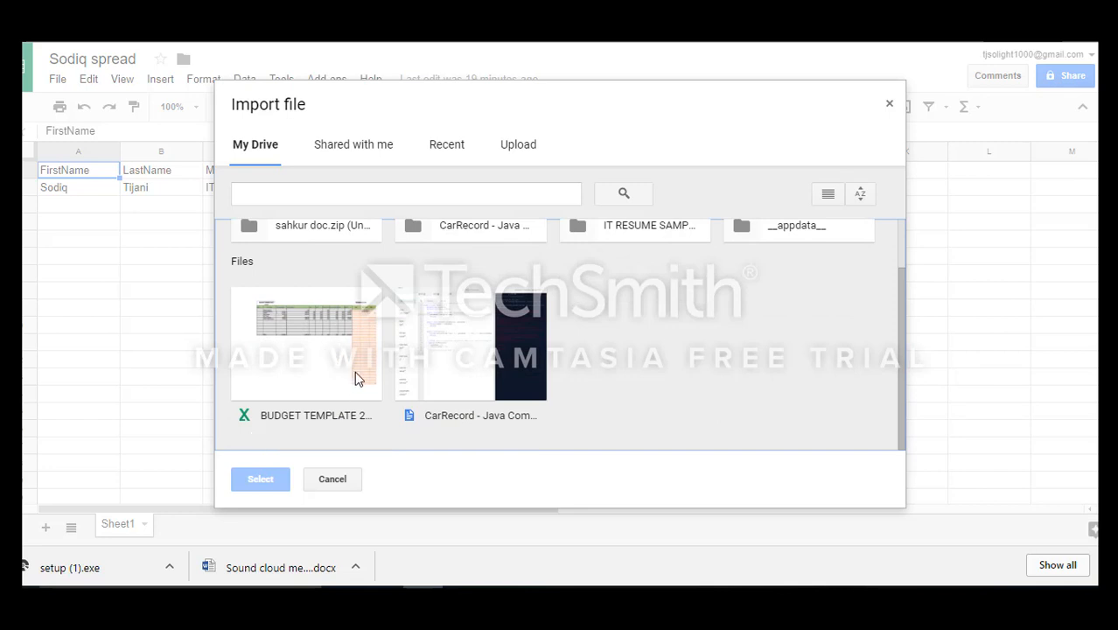
{"action": "double_click", "coordinate": [301, 382]}
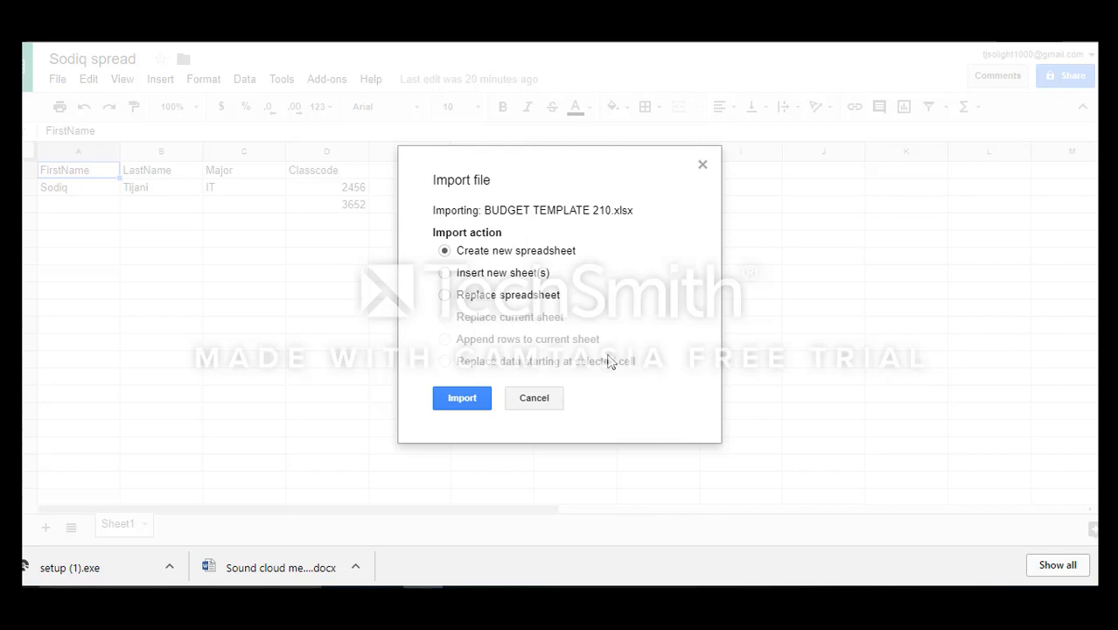
Import BUDGET TEMPLATE 210.xlsx using Insert new sheet(s), adding the Sheet1 (1) and Sheet2 tabs.
{"action": "left_click", "coordinate": [444, 275]}
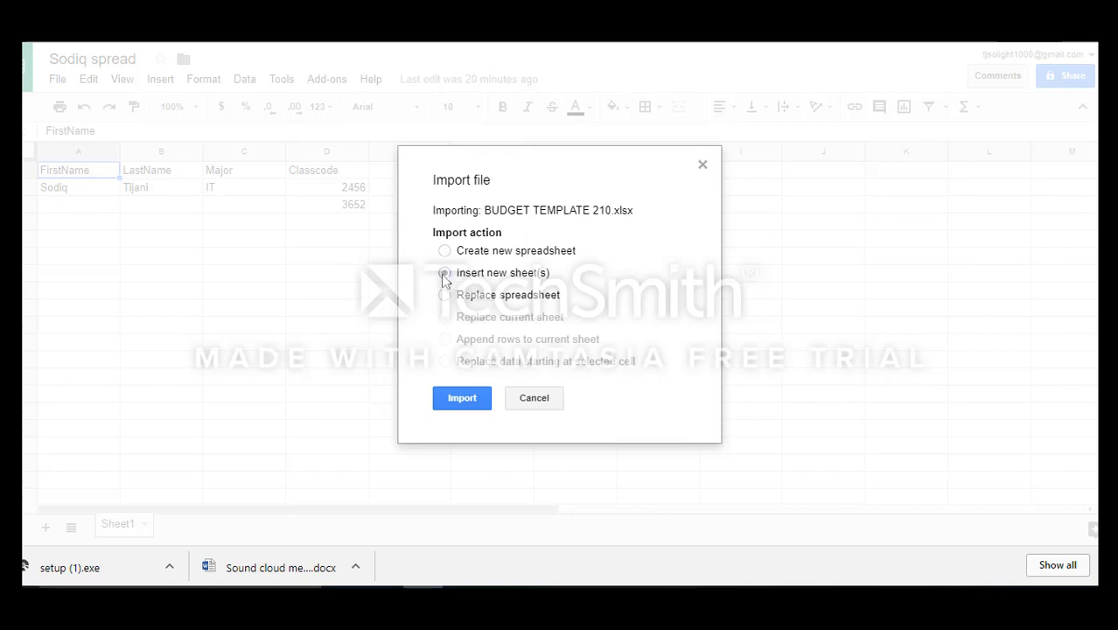
{"action": "left_click", "coordinate": [463, 402]}
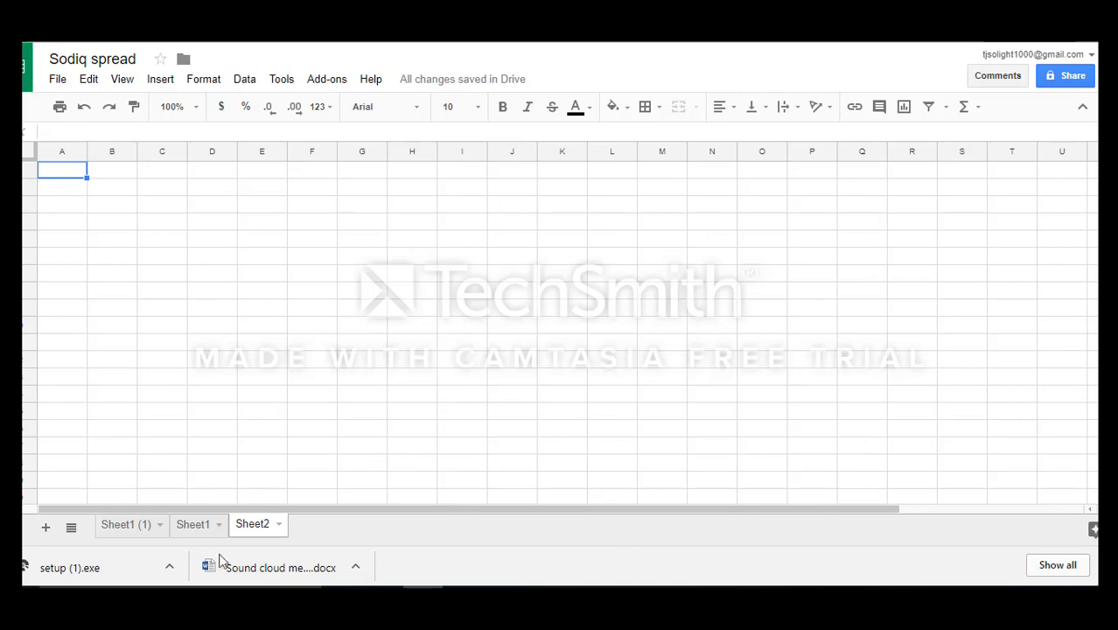
Compare the sheet tabs, settle on the imported Sheet1 (1) budget table, and select Beginning Balance.
{"action": "left_click", "coordinate": [125, 527]}
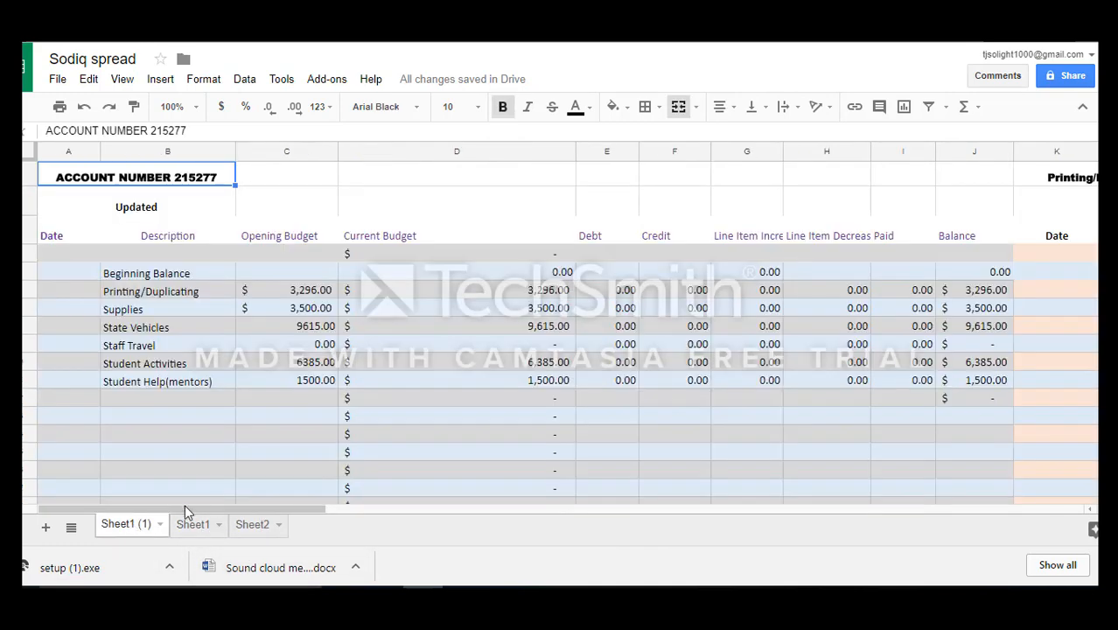
{"action": "left_click", "coordinate": [251, 528]}
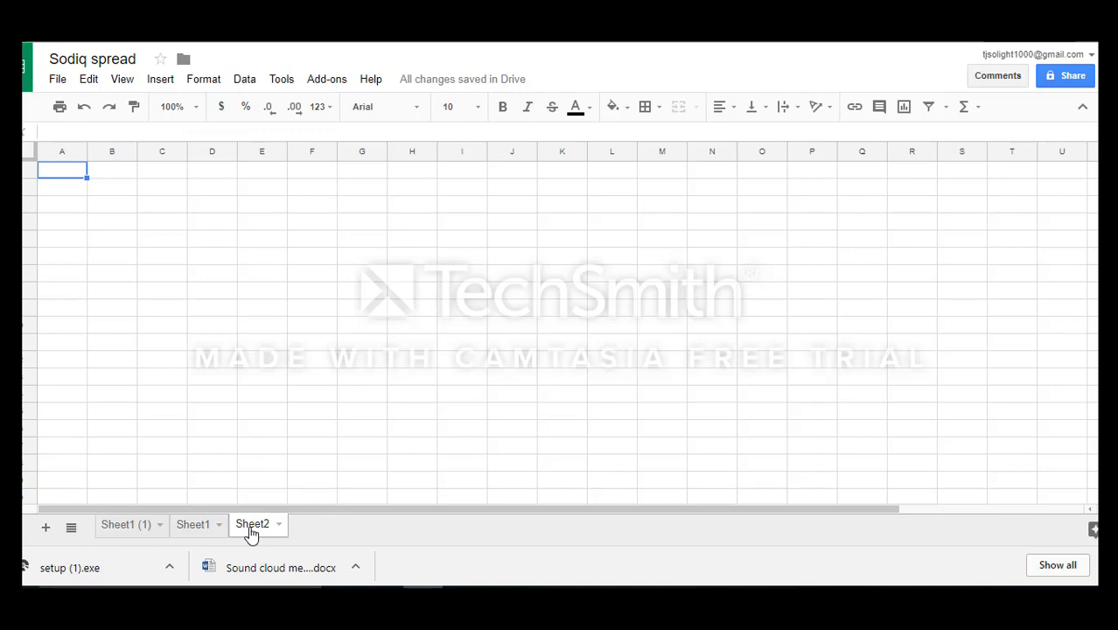
{"action": "left_click", "coordinate": [195, 526]}
{"action": "left_click", "coordinate": [127, 525]}
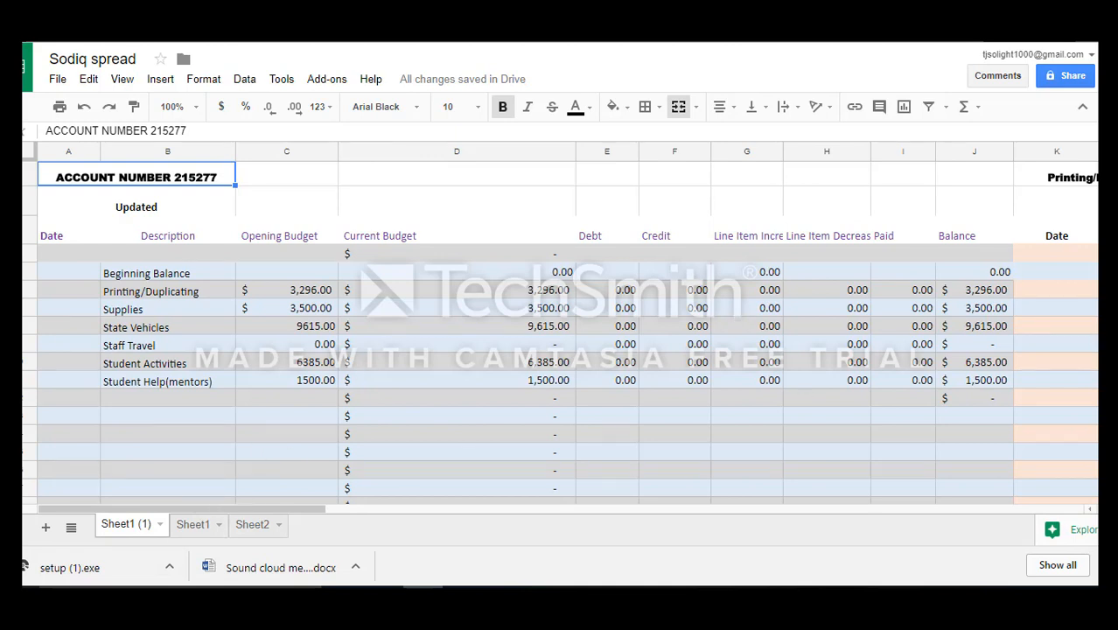
{"action": "scroll", "coordinate": [560, 333], "scroll_direction": "down", "scroll_amount": 5}
{"action": "scroll", "coordinate": [560, 332], "scroll_direction": "up", "scroll_amount": 5}
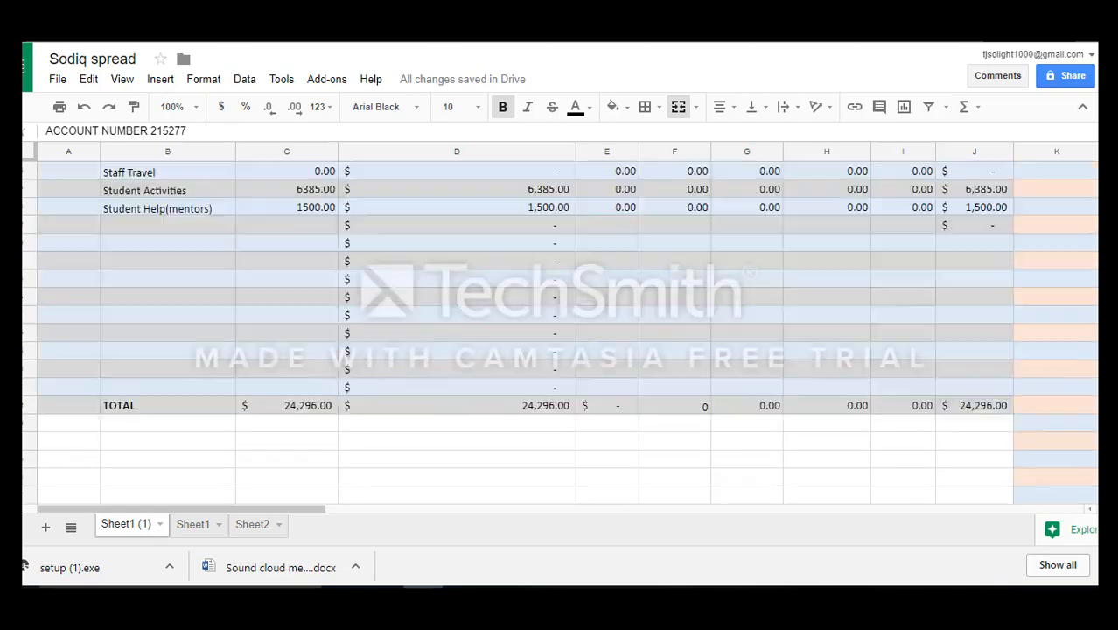
{"action": "scroll", "coordinate": [560, 332], "scroll_direction": "down", "scroll_amount": 10}
{"action": "scroll", "coordinate": [560, 332], "scroll_direction": "up", "scroll_amount": 10}
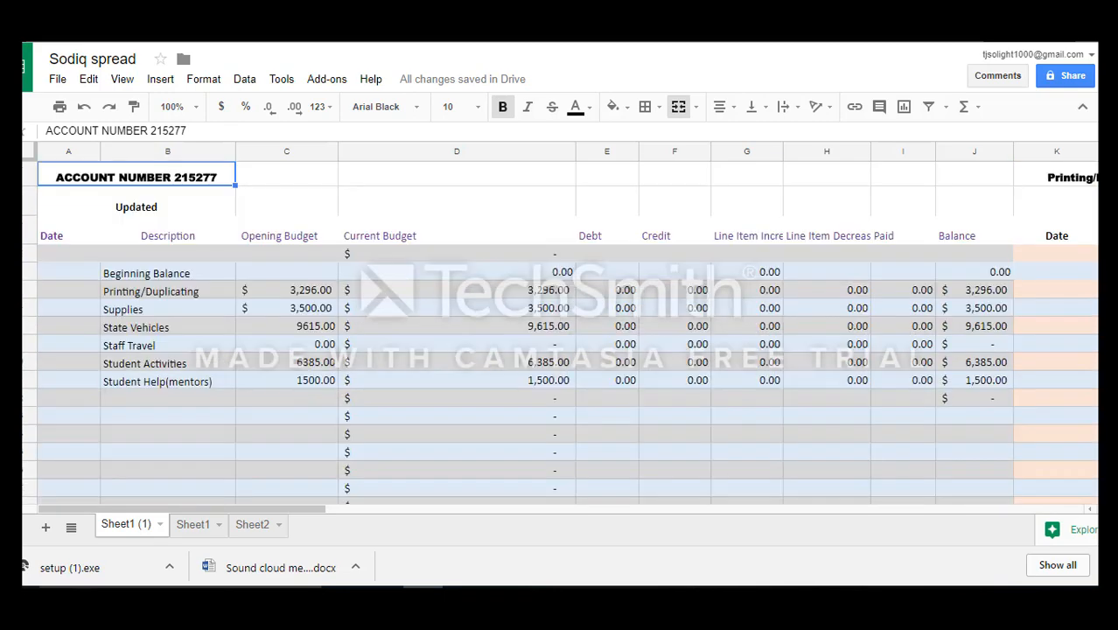
{"action": "left_click", "coordinate": [182, 274]}
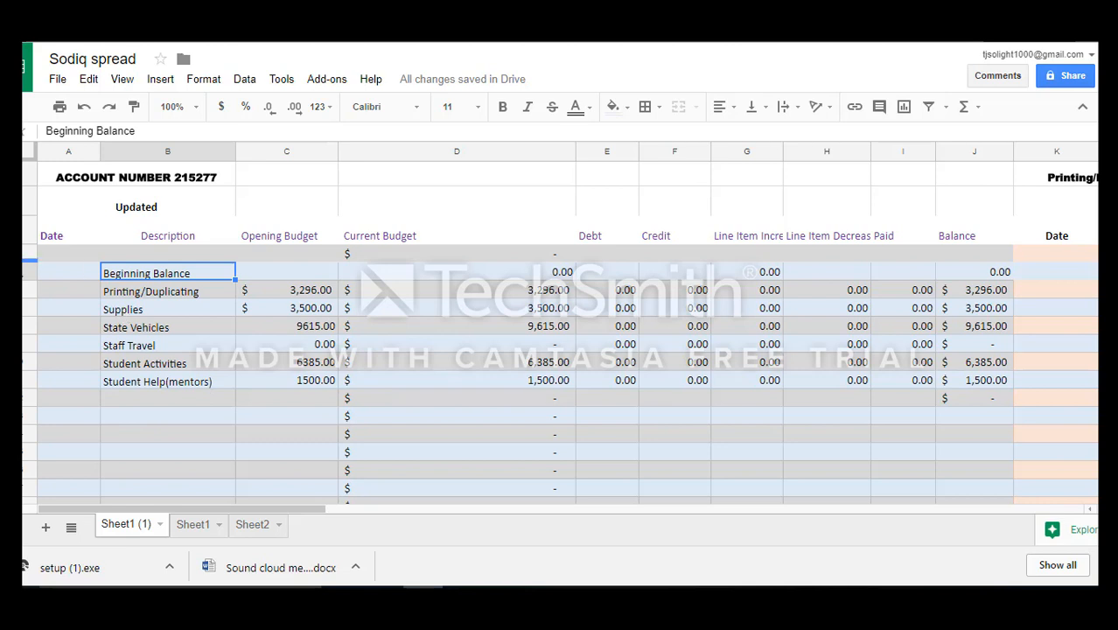
{"action": "left_click", "coordinate": [26, 275]}
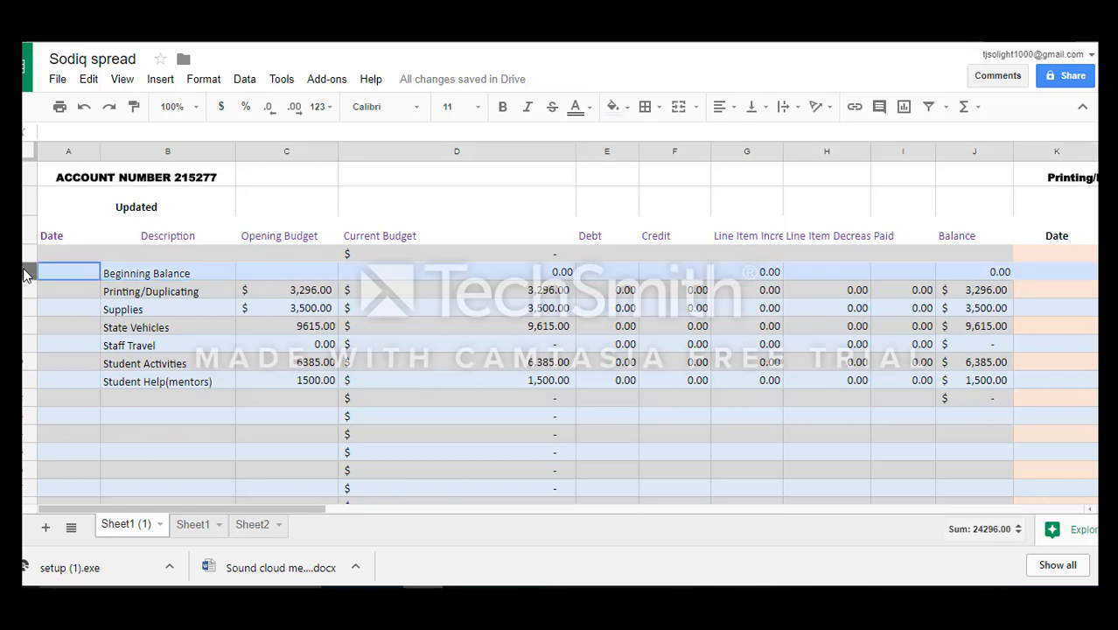
{"action": "right_click", "coordinate": [26, 277]}
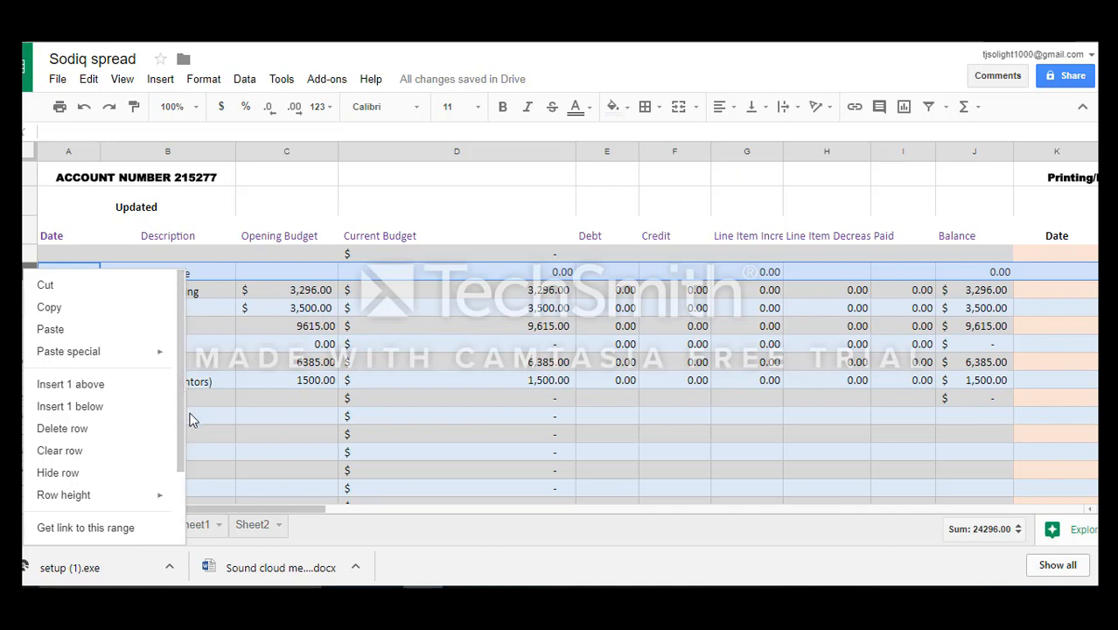
{"action": "left_click_drag", "start_coordinate": [178, 432], "coordinate": [153, 397]}
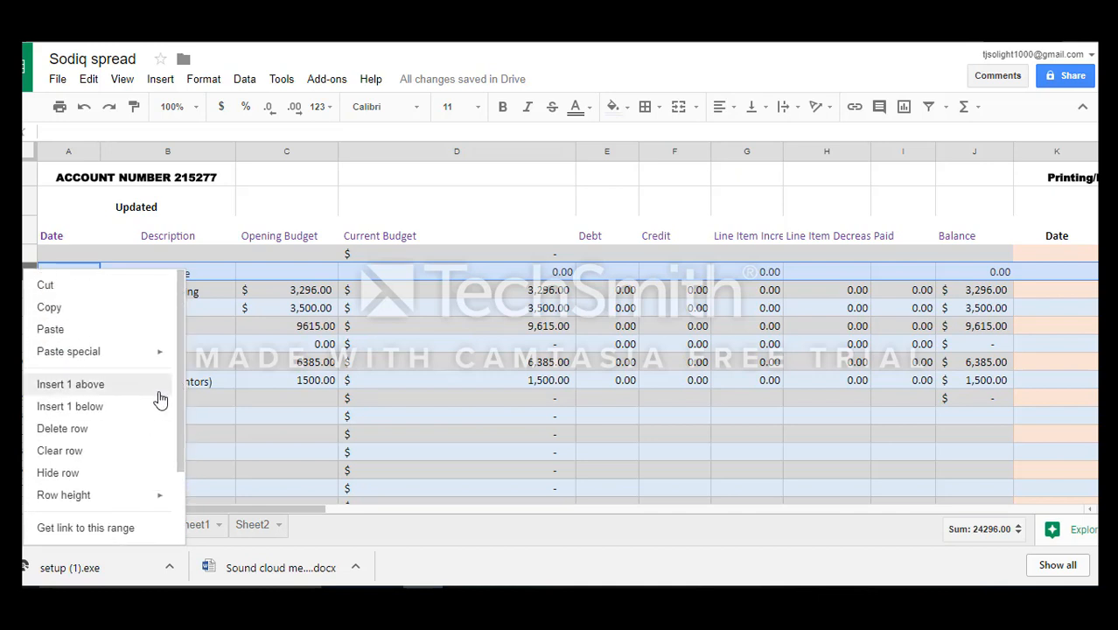
{"action": "left_click", "coordinate": [91, 429]}
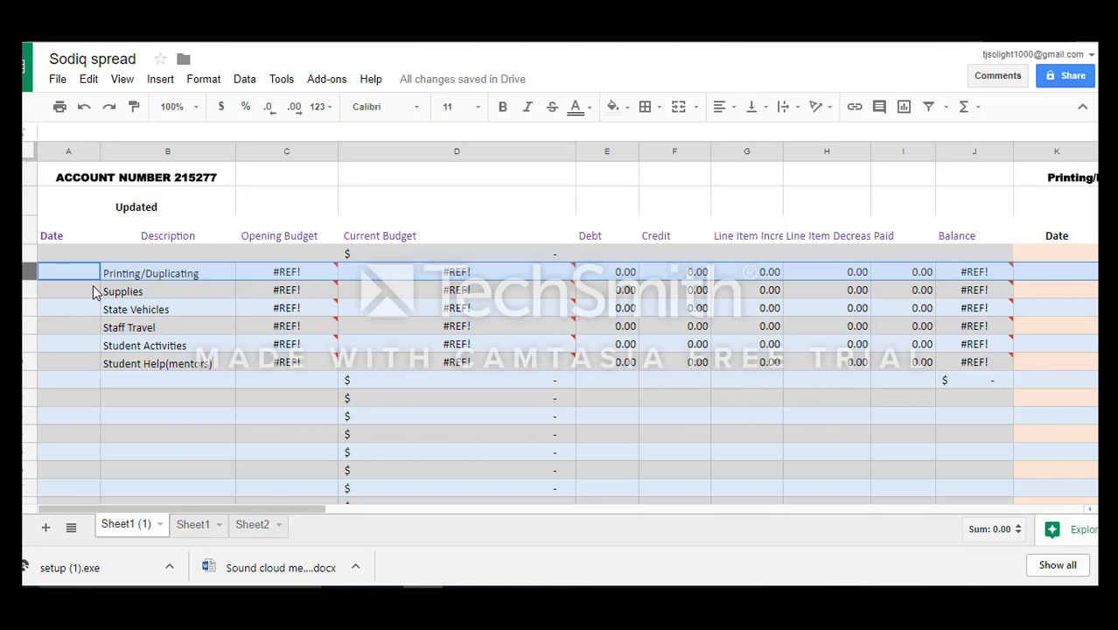
{"action": "key", "text": "ctrl+z"}
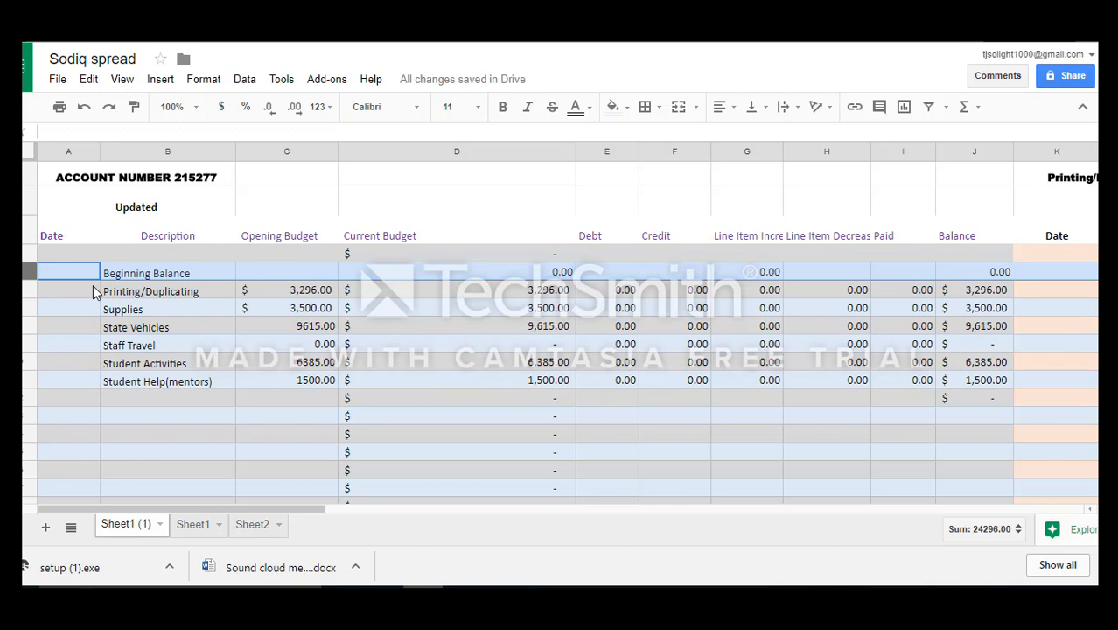
{"action": "left_click", "coordinate": [70, 156]}
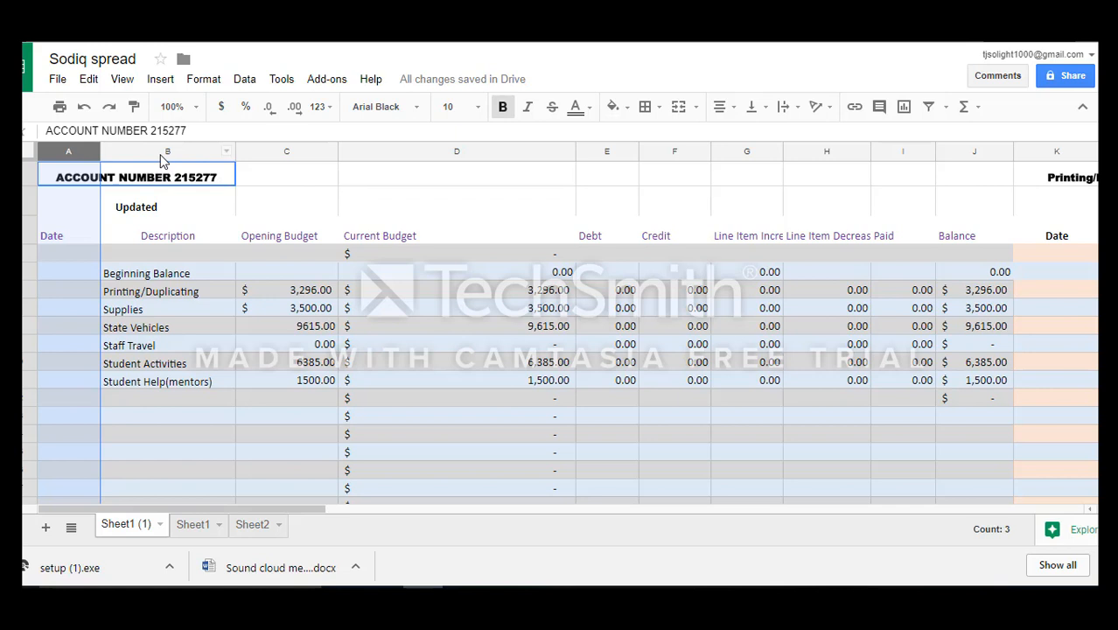
Delete column A, undo it to restore the Date column, then scroll right across the ledger.
{"action": "right_click", "coordinate": [75, 154]}
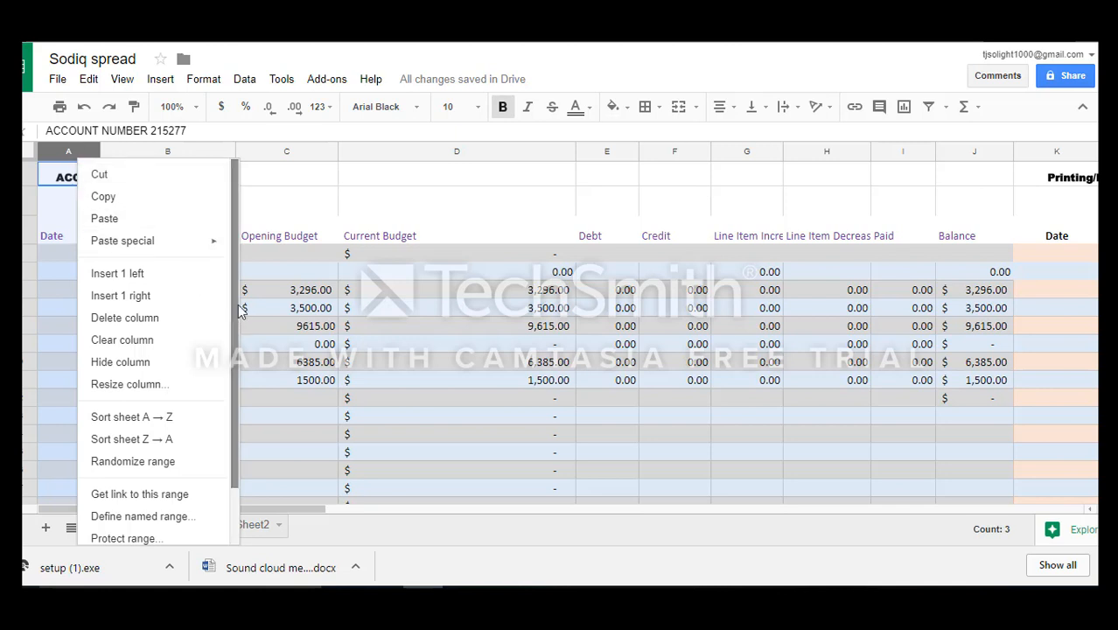
{"action": "left_click_drag", "start_coordinate": [234, 309], "coordinate": [229, 411]}
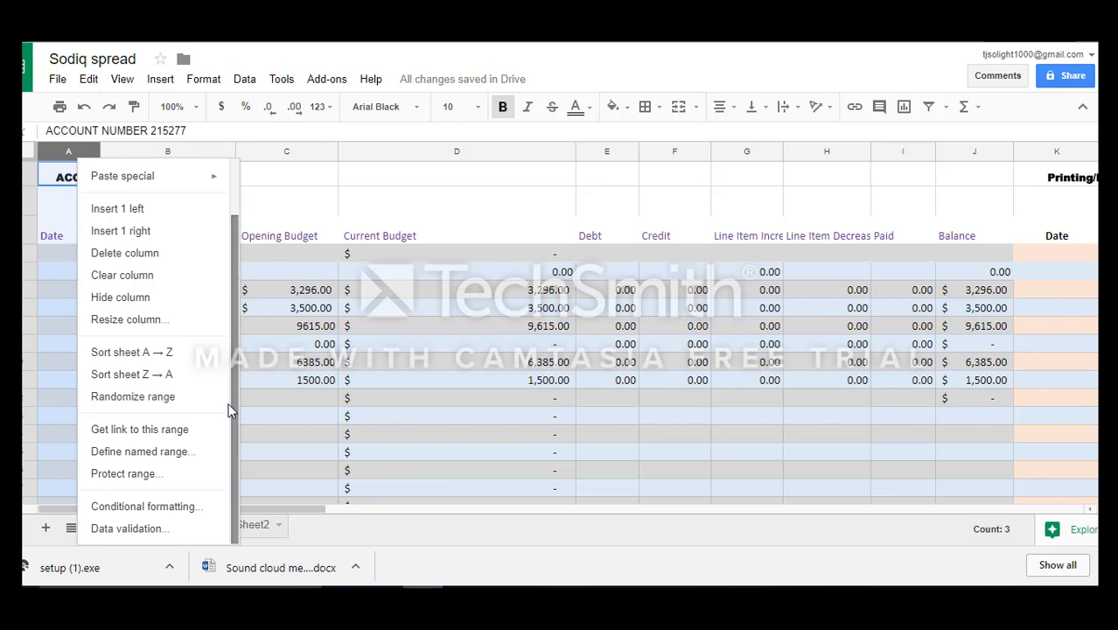
{"action": "left_click", "coordinate": [125, 255]}
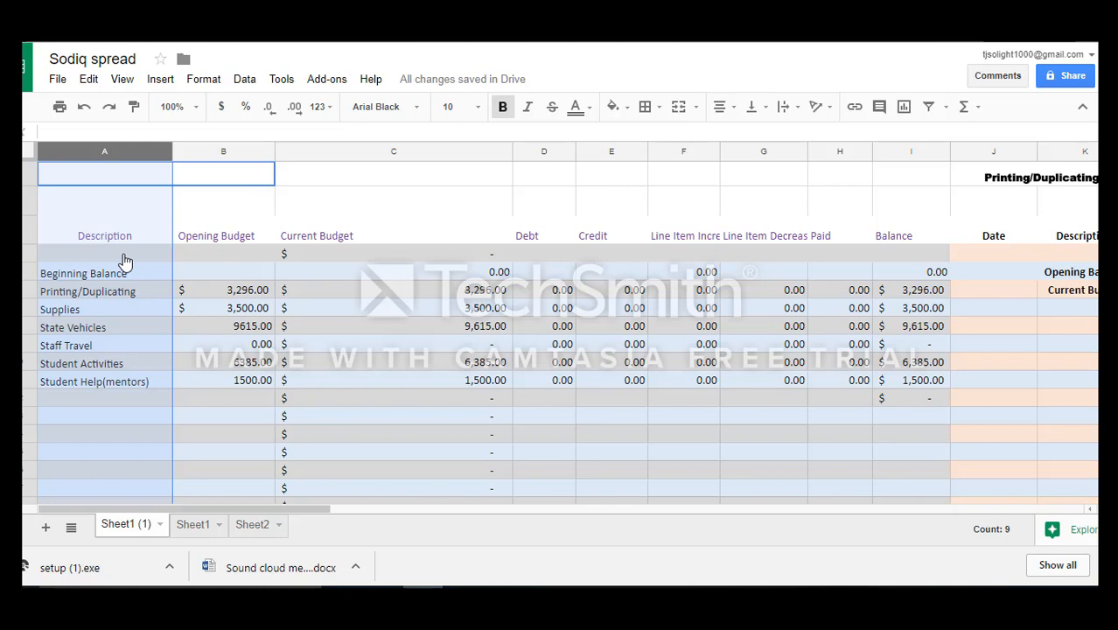
{"action": "key", "text": "ctrl+z"}
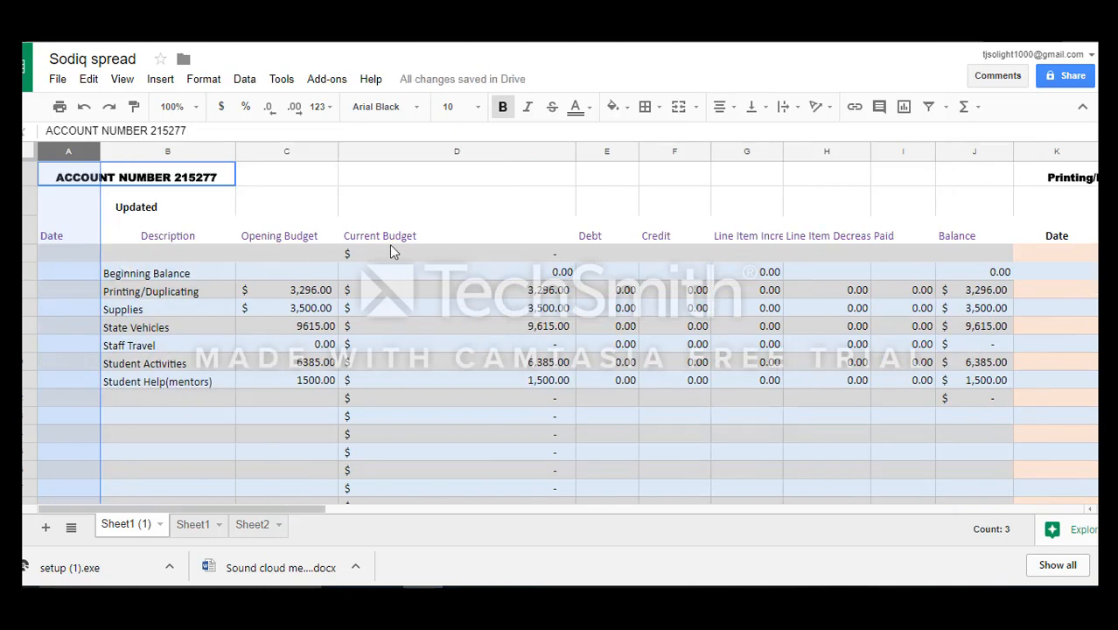
{"action": "left_click_drag", "start_coordinate": [296, 510], "coordinate": [347, 486]}
Insert two empty columns before Debt, shifting Debit, Credit and Balance rightward.
{"action": "left_click", "coordinate": [160, 79]}
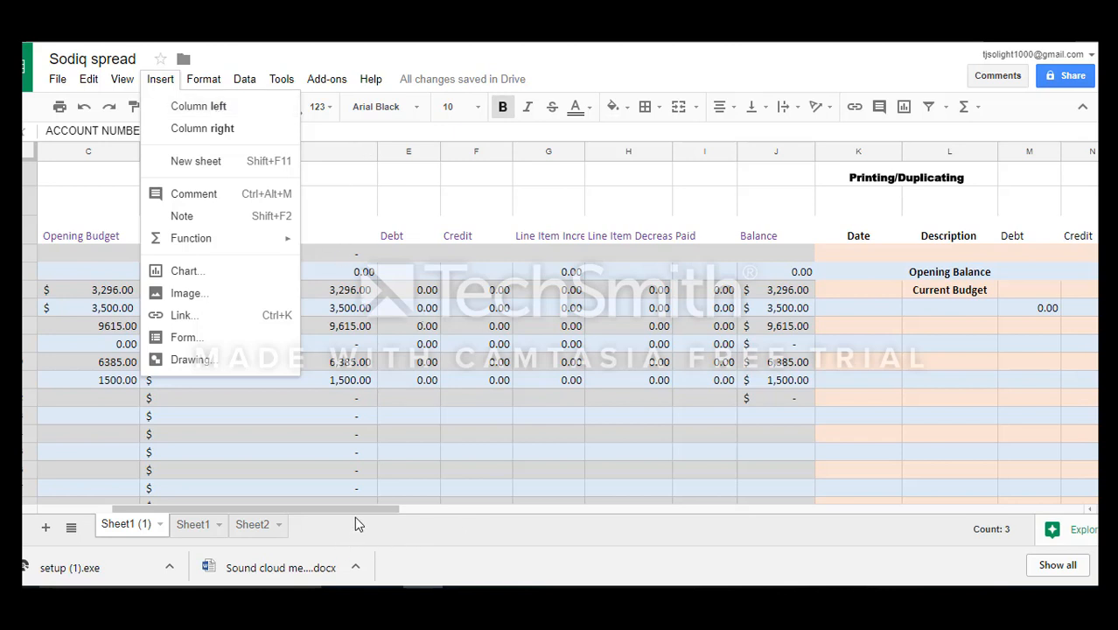
{"action": "left_click_drag", "start_coordinate": [391, 509], "coordinate": [359, 509]}
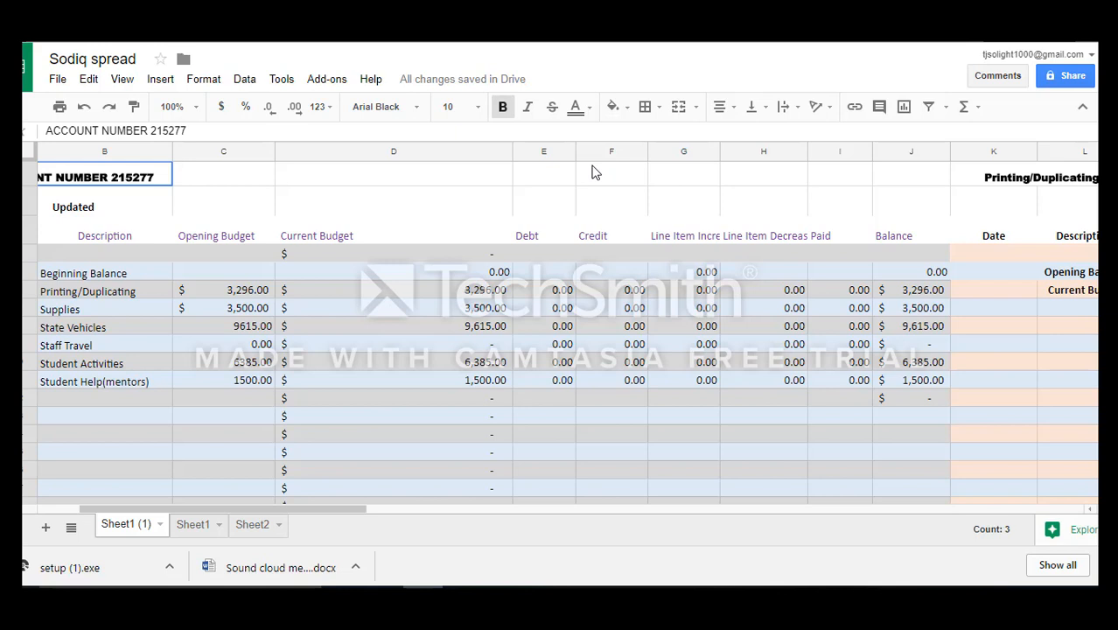
{"action": "left_click", "coordinate": [444, 150]}
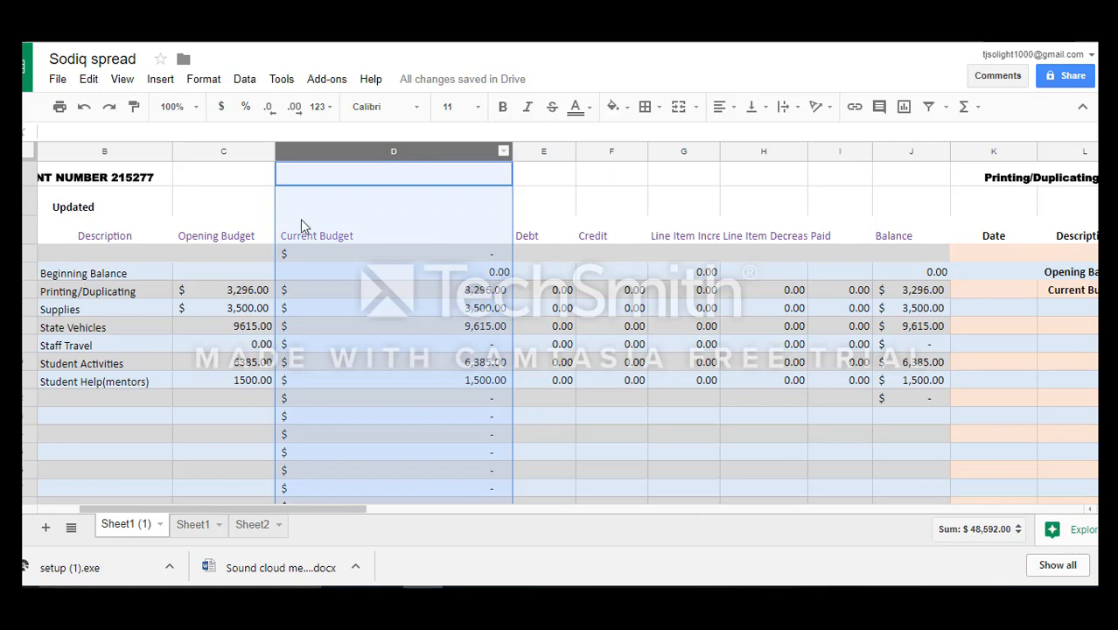
{"action": "left_click", "coordinate": [543, 153]}
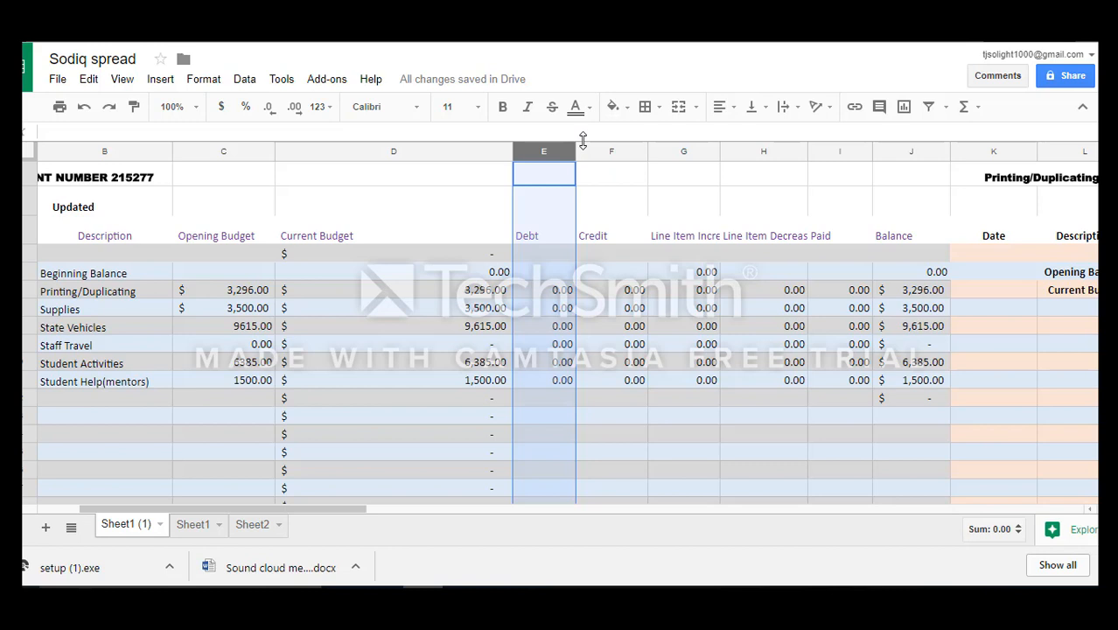
{"action": "left_click", "coordinate": [163, 84]}
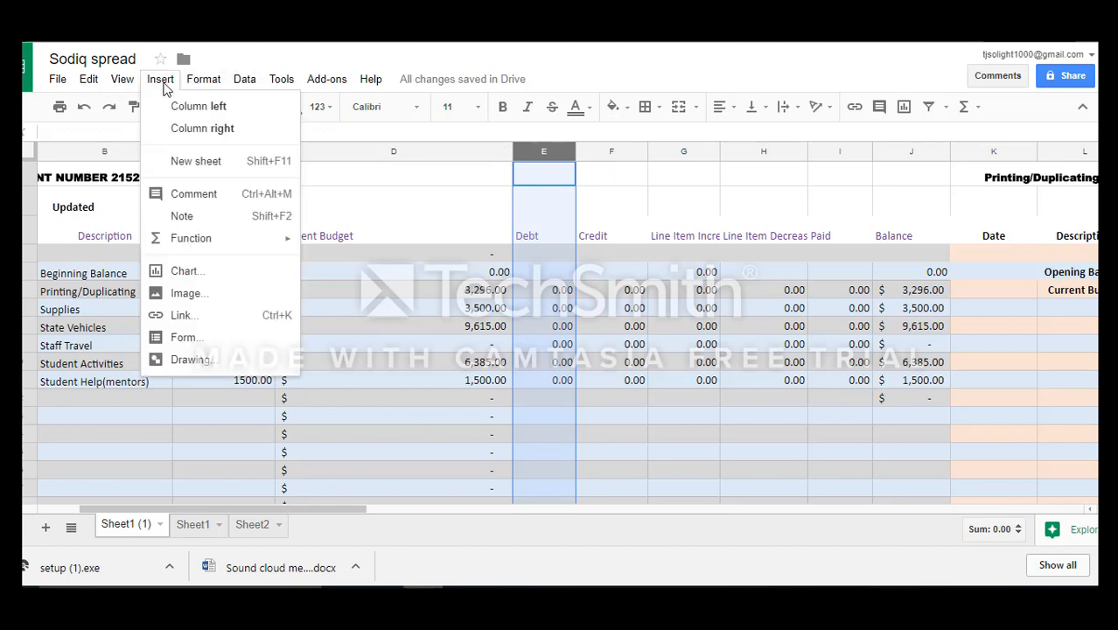
{"action": "left_click", "coordinate": [245, 109]}
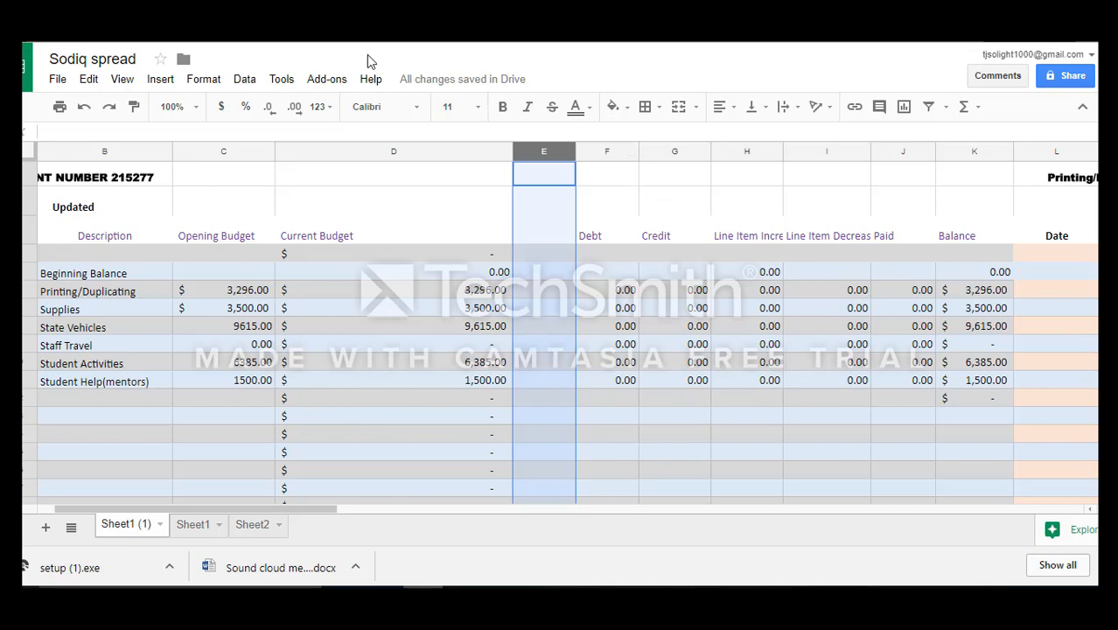
{"action": "left_click", "coordinate": [160, 80]}
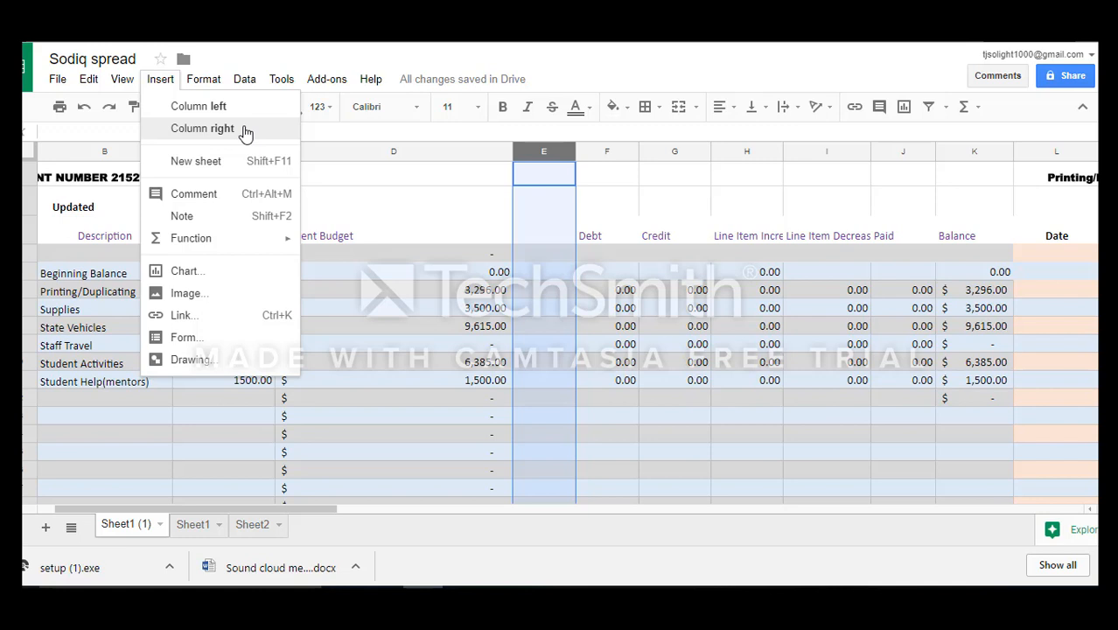
{"action": "left_click", "coordinate": [202, 129]}
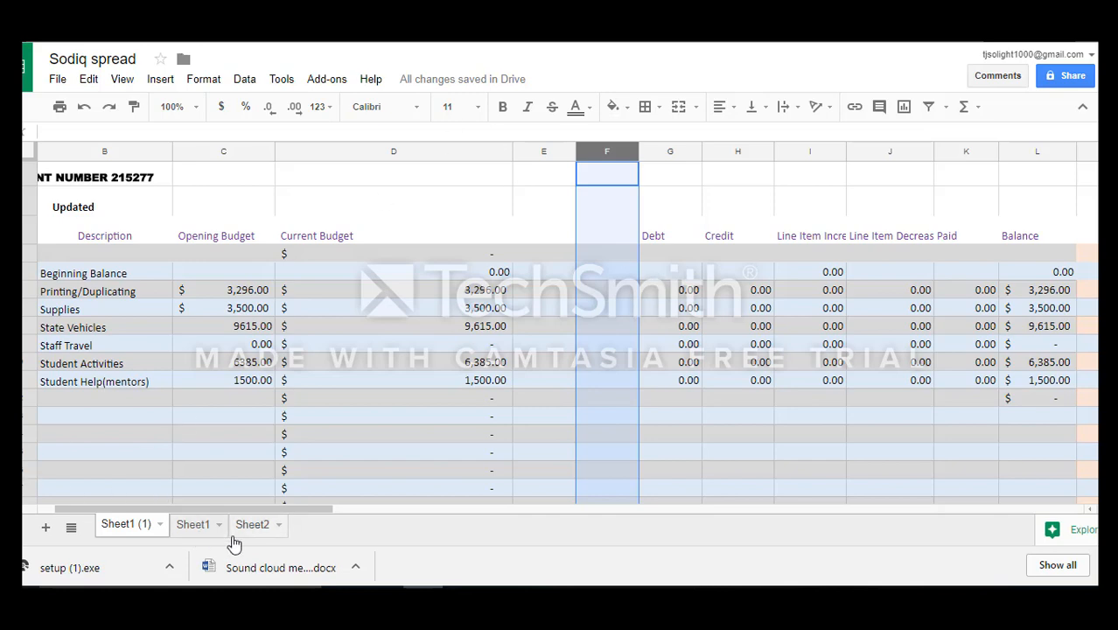
{"action": "left_click_drag", "start_coordinate": [282, 507], "coordinate": [611, 535]}
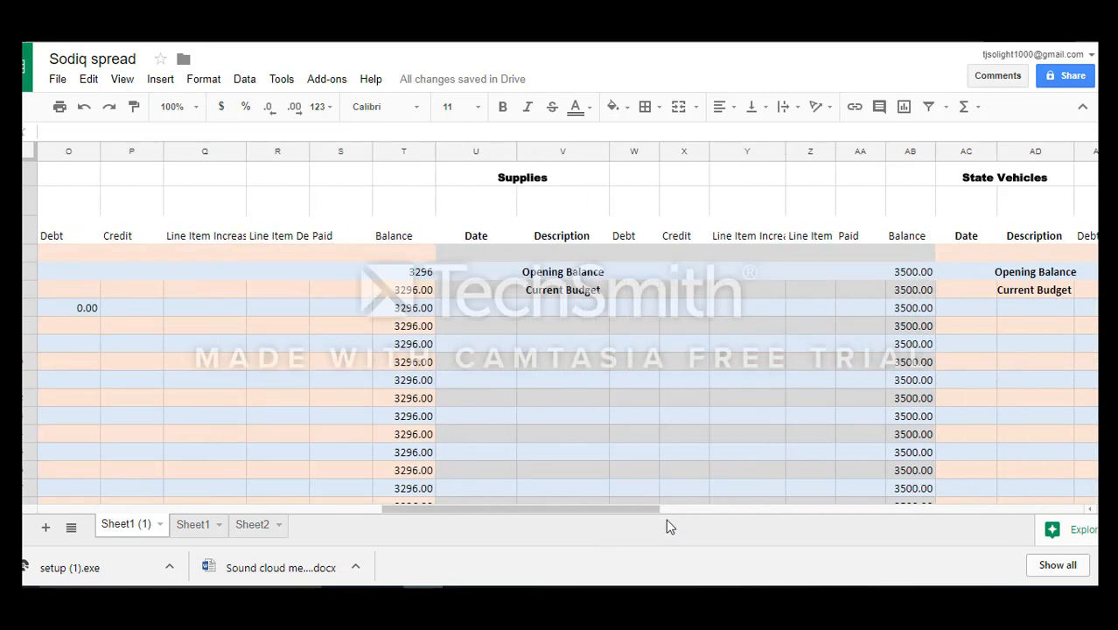
{"action": "left_click_drag", "start_coordinate": [647, 508], "coordinate": [734, 512]}
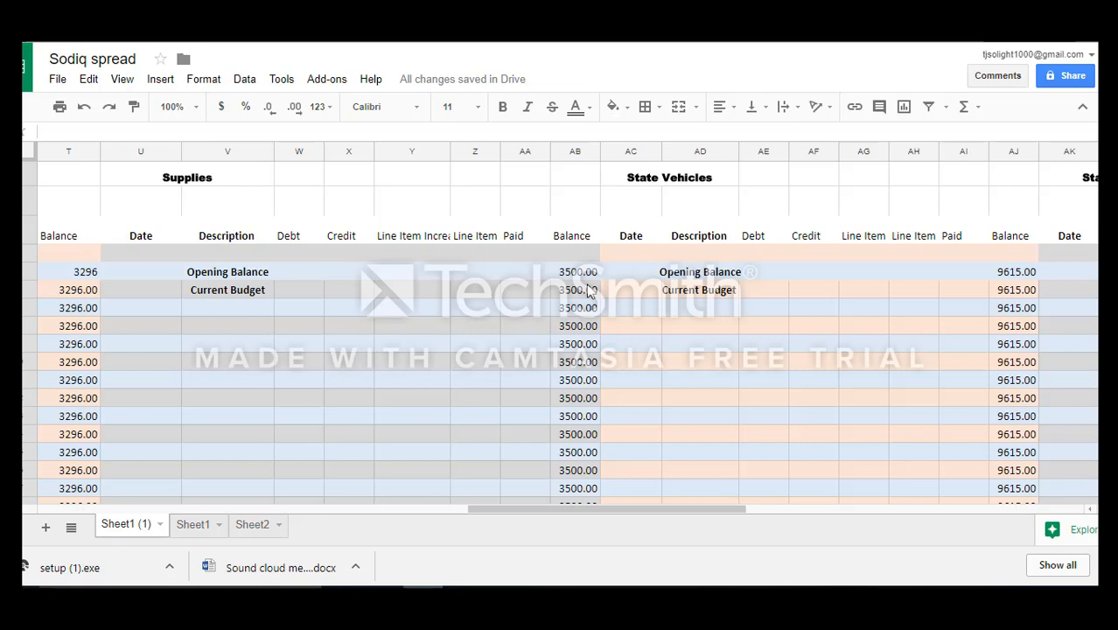
{"action": "scroll", "coordinate": [917, 339], "scroll_direction": "down", "scroll_amount": 3}
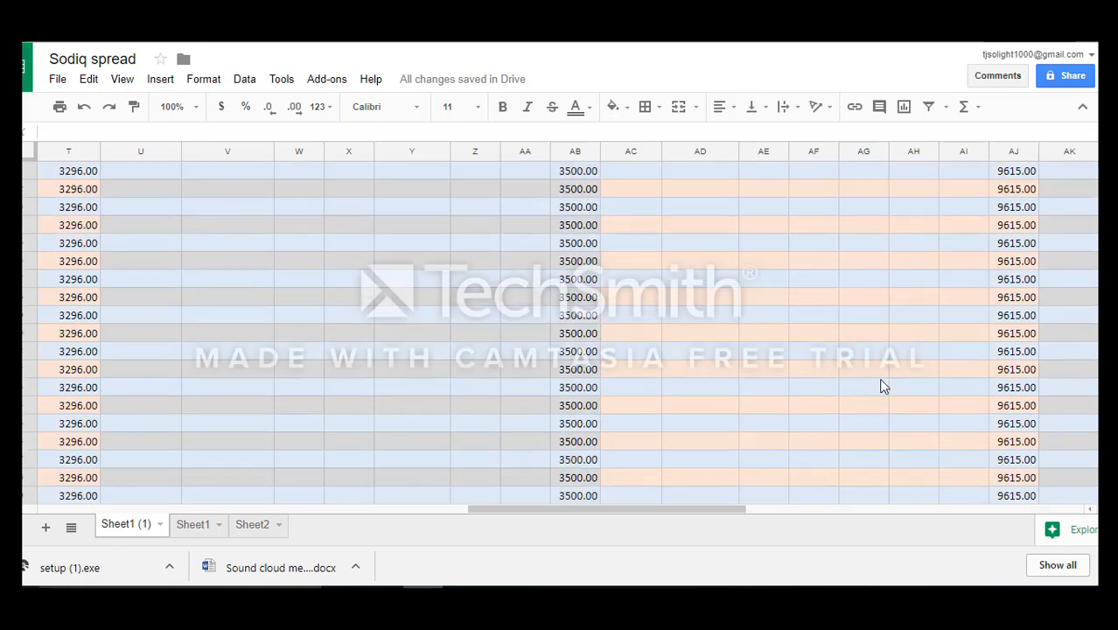
{"action": "left_click_drag", "start_coordinate": [652, 512], "coordinate": [375, 499]}
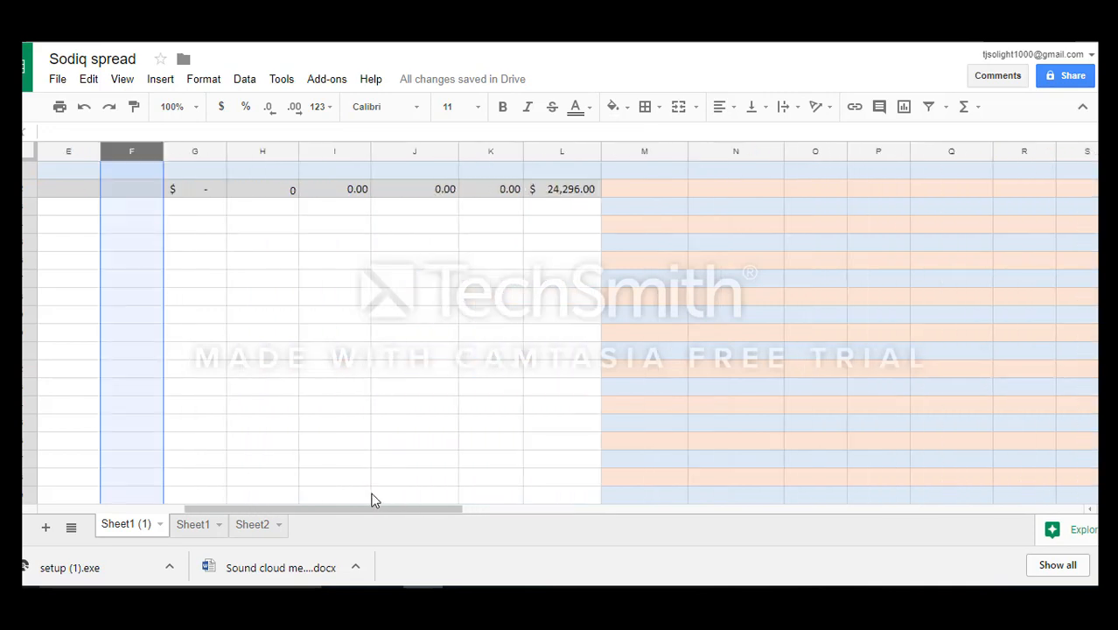
{"action": "scroll", "coordinate": [516, 355], "scroll_direction": "up", "scroll_amount": 2}
{"action": "scroll", "coordinate": [516, 372], "scroll_direction": "up", "scroll_amount": 2}
{"action": "left_click", "coordinate": [549, 353]}
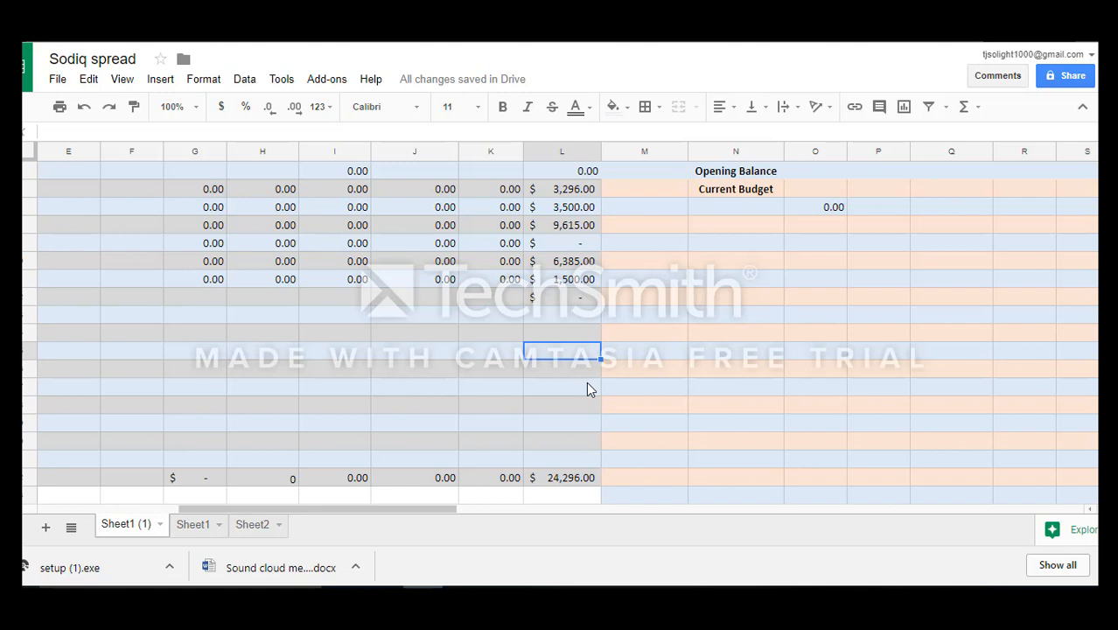
Enter =SUM(L6:L11) in the empty cell below Balance, giving 24296.00.
{"action": "type", "text": "="}
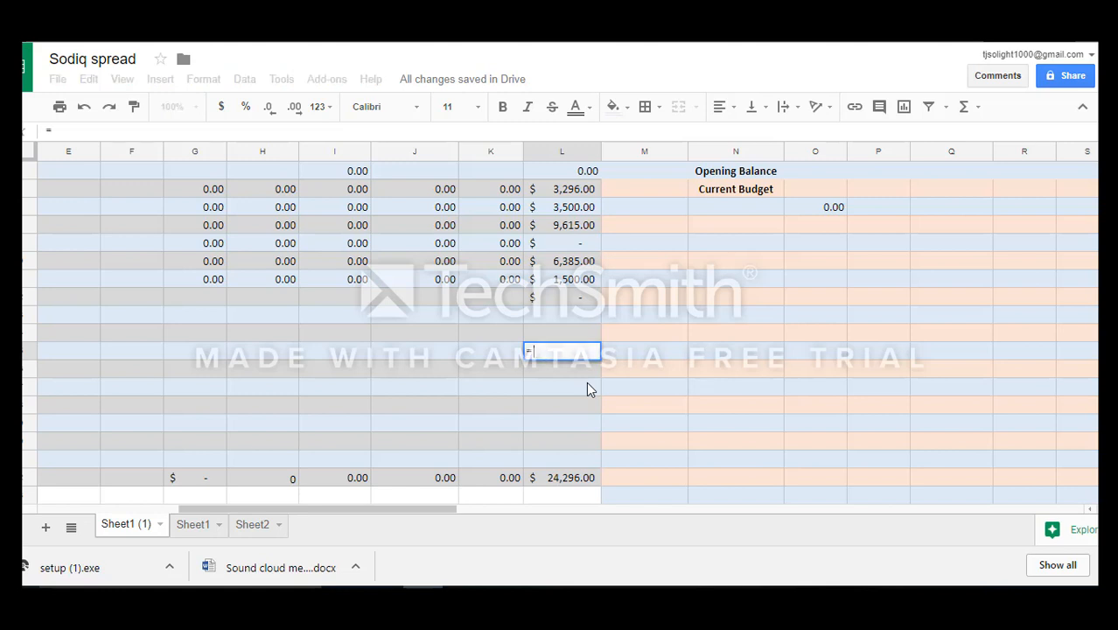
{"action": "type", "text": "su"}
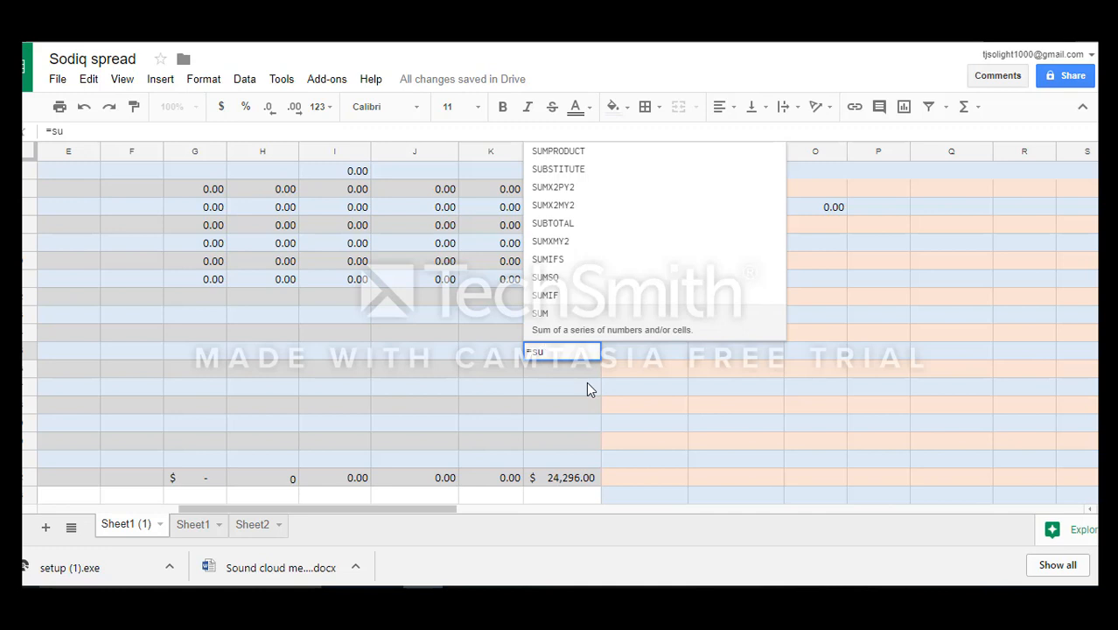
{"action": "type", "text": "m"}
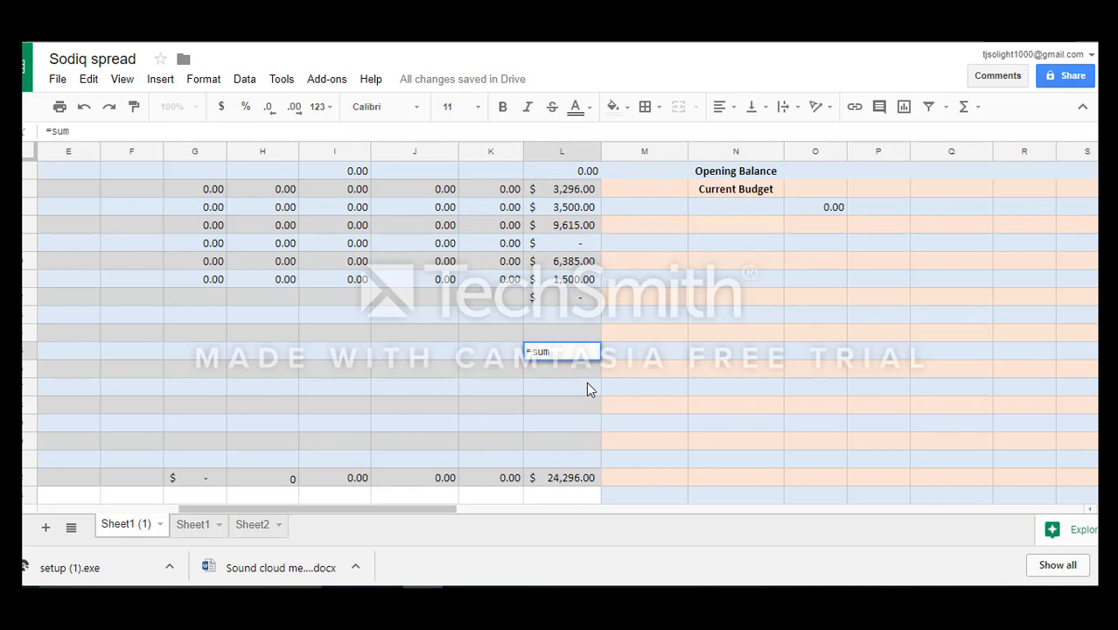
{"action": "key", "text": "BackSpace"}
{"action": "type", "text": "("}
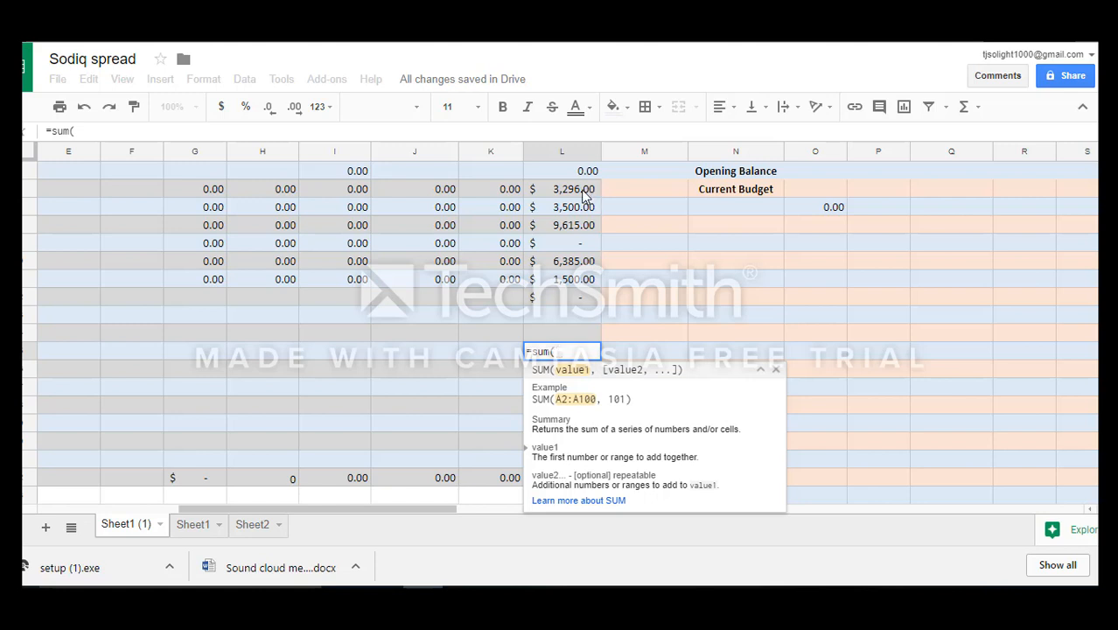
{"action": "left_click_drag", "start_coordinate": [580, 189], "coordinate": [584, 280]}
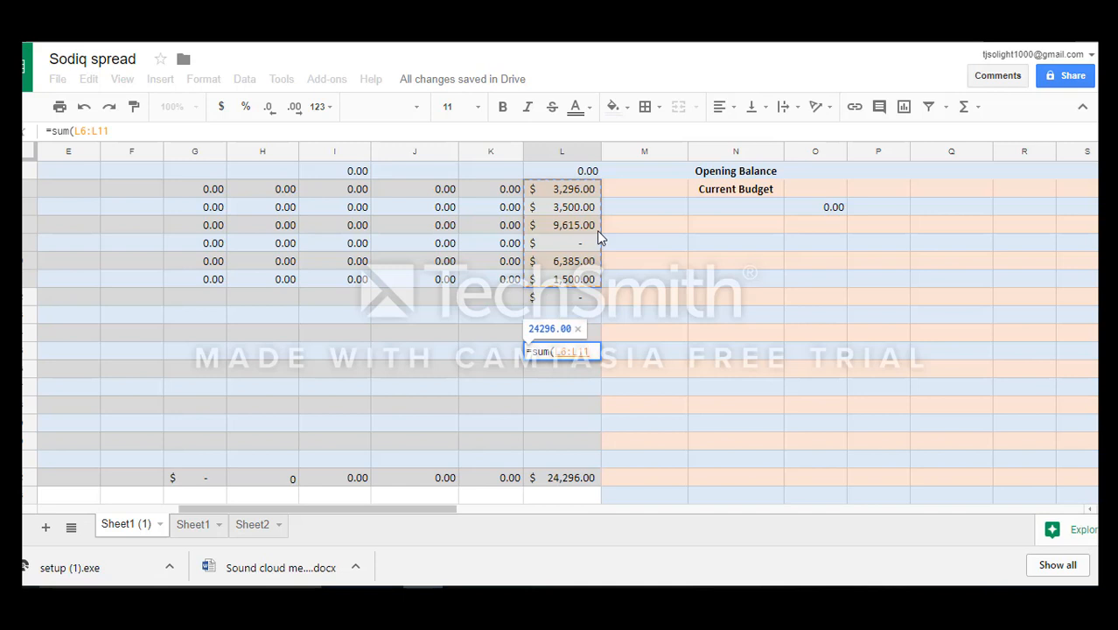
{"action": "type", "text": ")"}
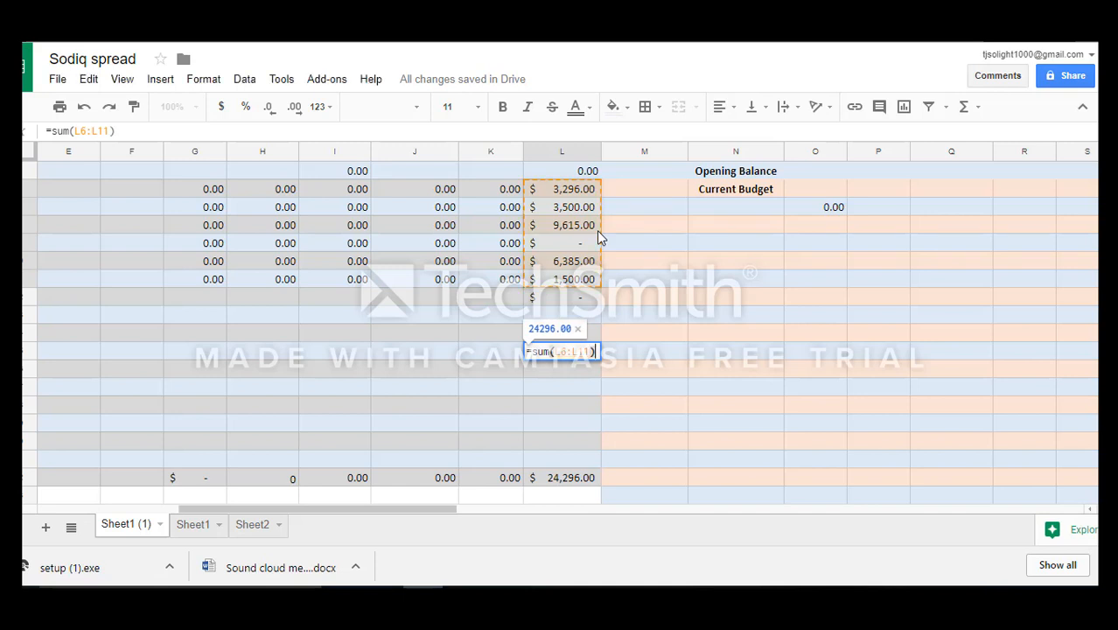
{"action": "key", "text": "Return"}
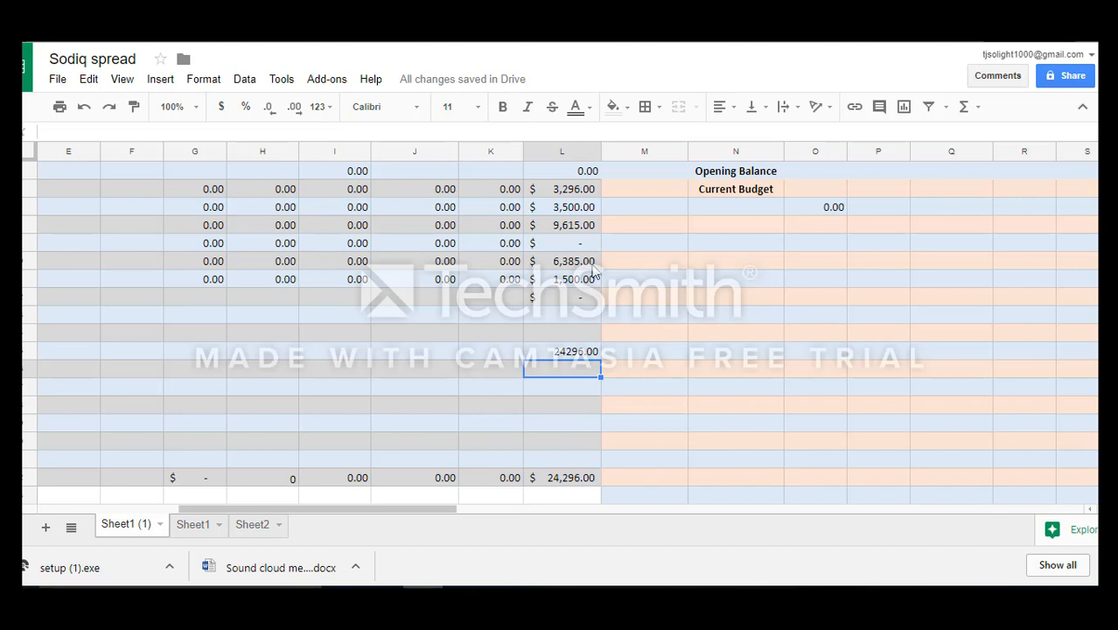
Replace the total cell's formula with =AVERAGE(L6:L11), showing 4049.33.
{"action": "left_click", "coordinate": [580, 354]}
{"action": "double_click", "coordinate": [584, 352]}
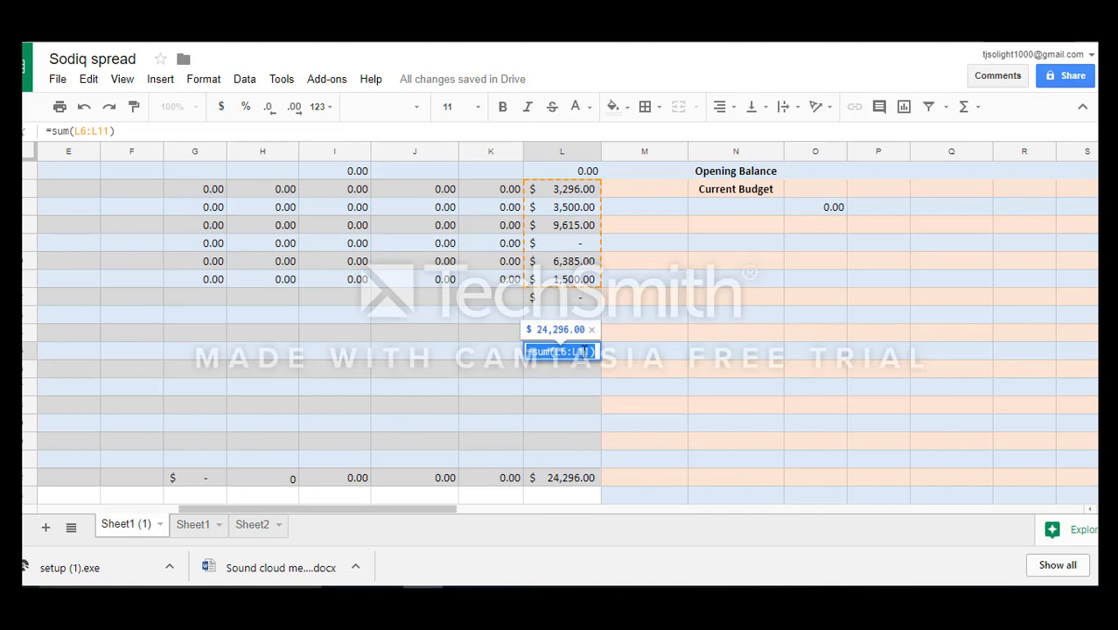
{"action": "type", "text": "="}
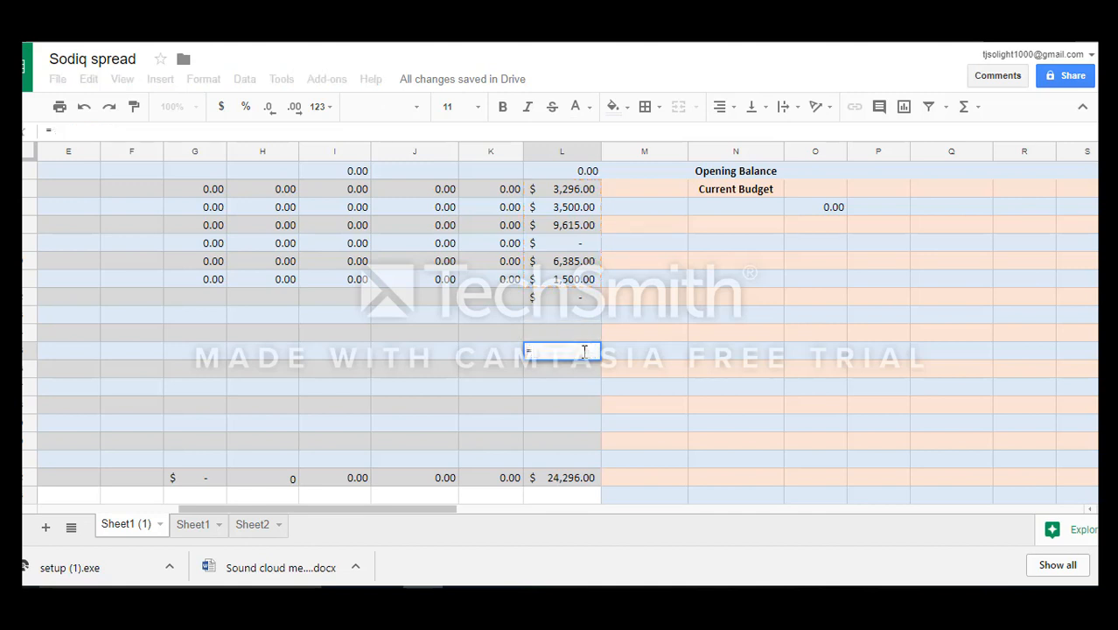
{"action": "type", "text": "Avera"}
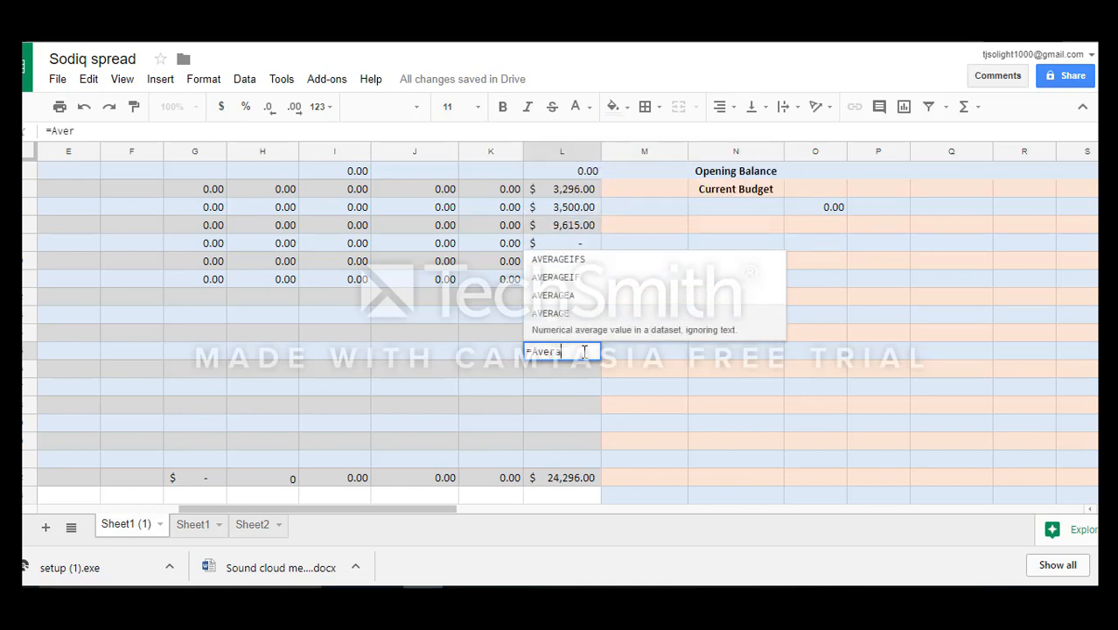
{"action": "type", "text": "ge("}
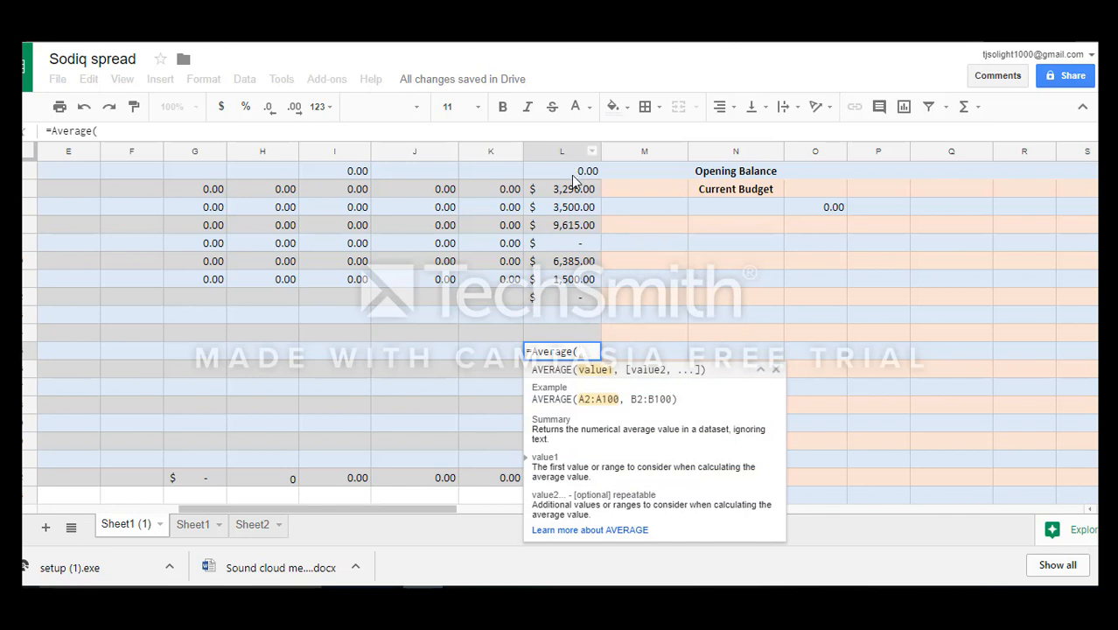
{"action": "left_click_drag", "start_coordinate": [559, 190], "coordinate": [575, 284]}
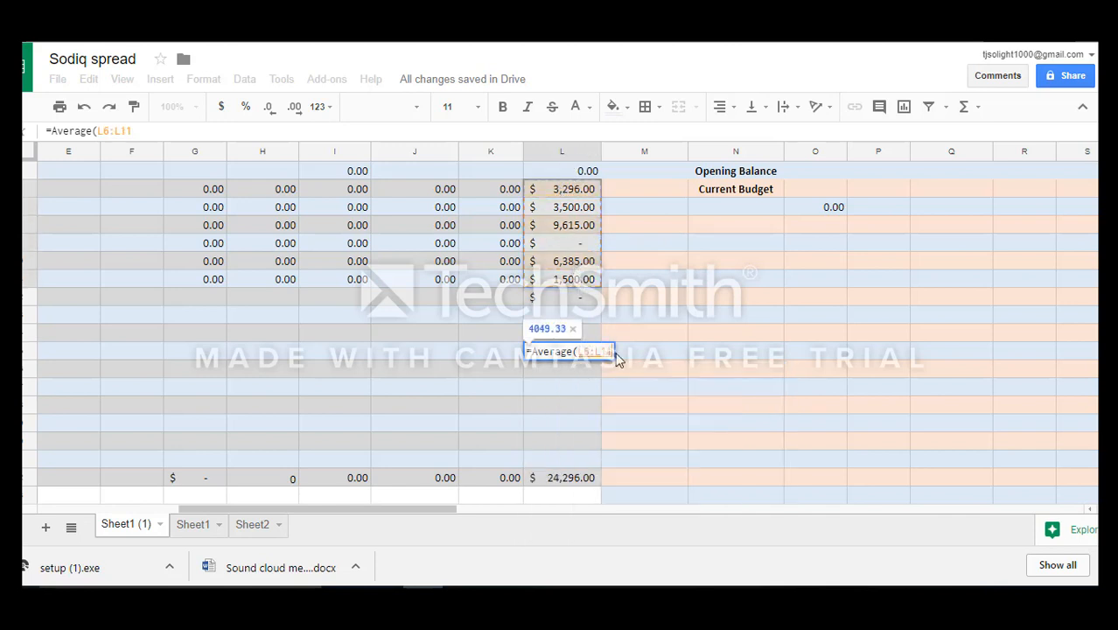
{"action": "type", "text": ")"}
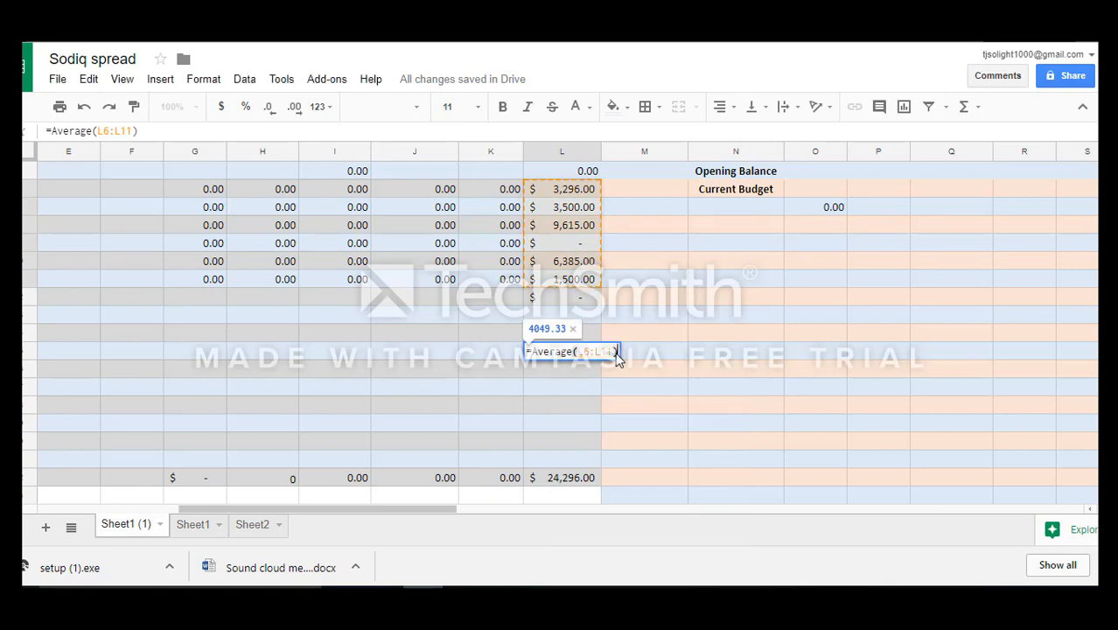
{"action": "key", "text": "Return"}
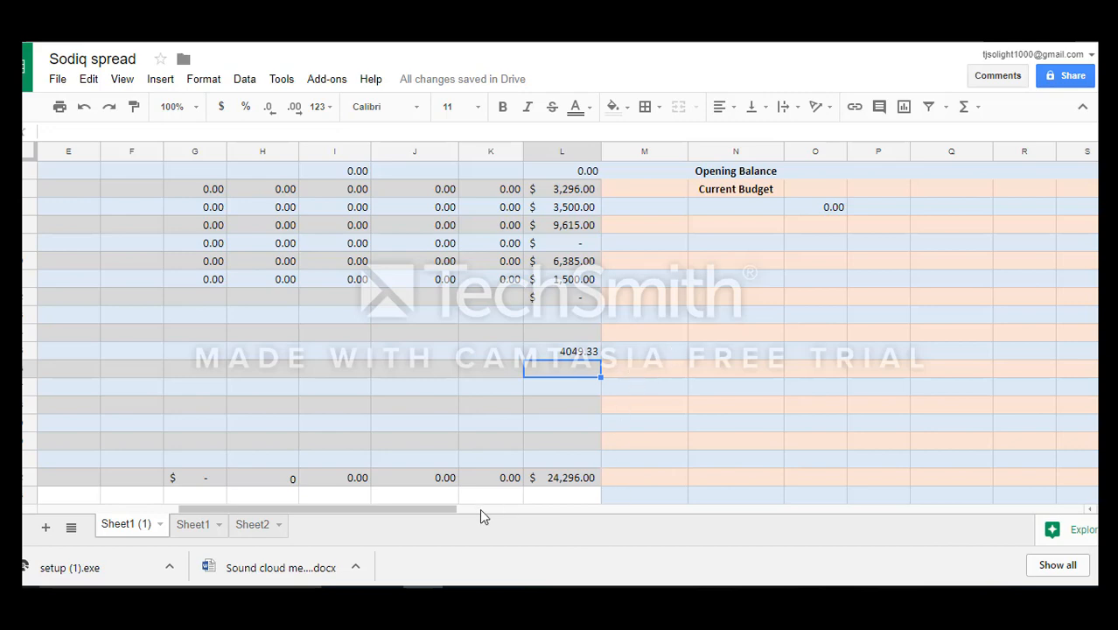
Enter =COUNT(C6:C11) in an empty Opening Budget cell below the list, returning 6.
{"action": "left_click_drag", "start_coordinate": [439, 509], "coordinate": [271, 508]}
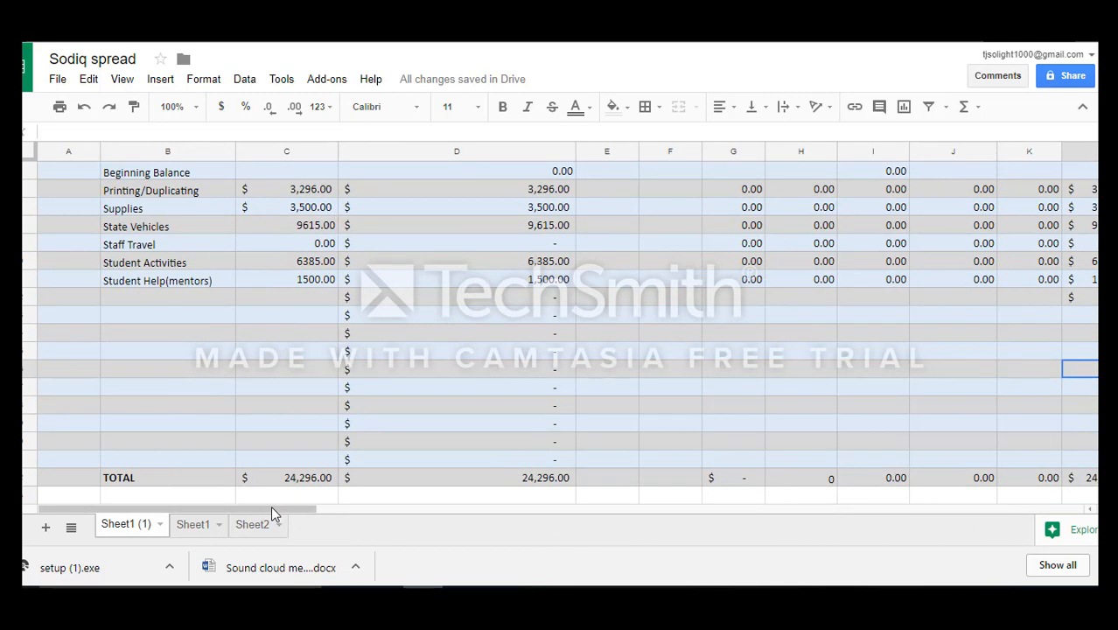
{"action": "left_click", "coordinate": [263, 353]}
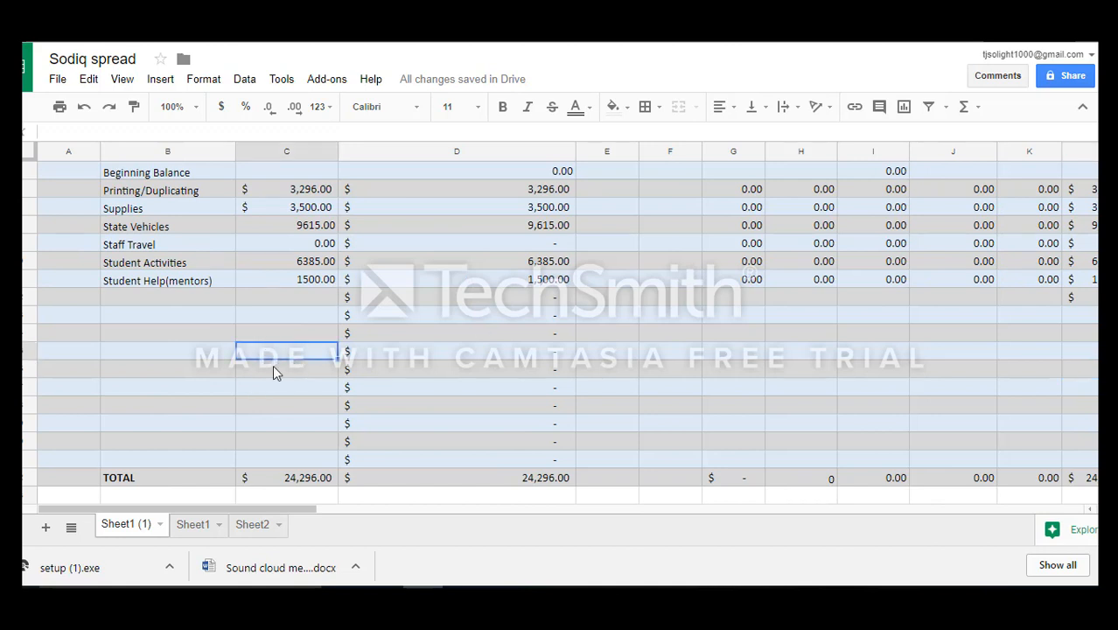
{"action": "type", "text": "="}
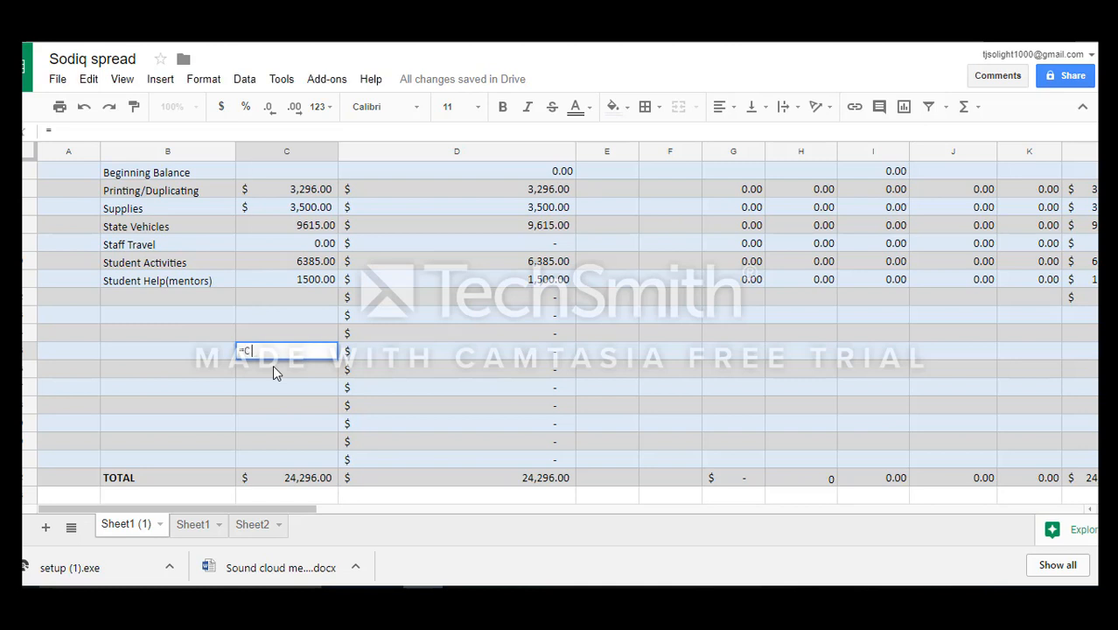
{"action": "type", "text": "Count"}
{"action": "key", "text": "BackSpace"}
{"action": "type", "text": "("}
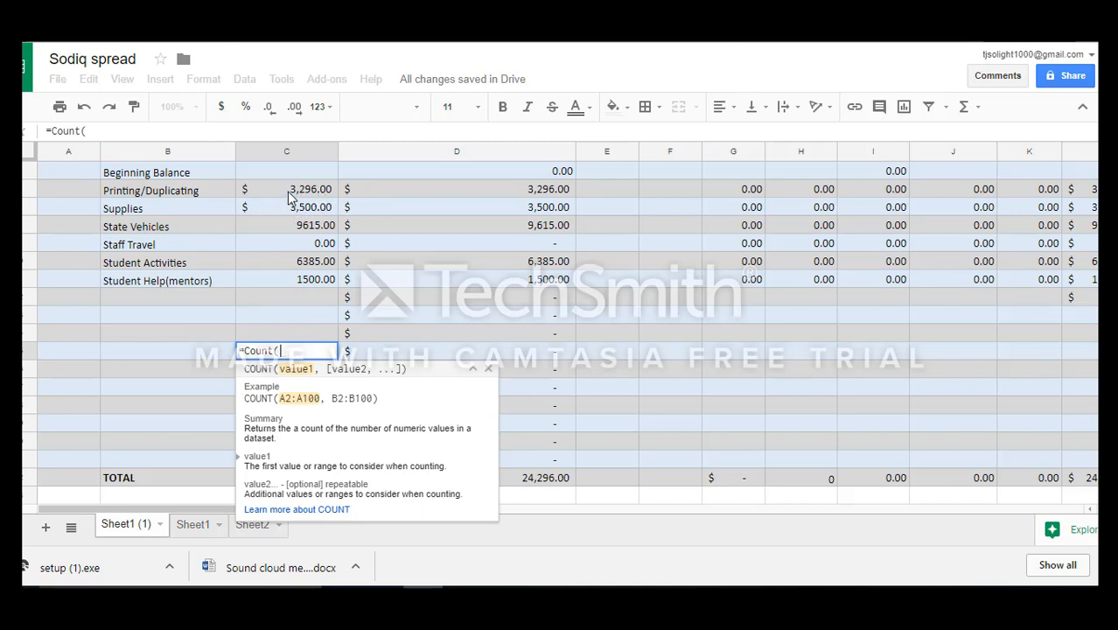
{"action": "left_click_drag", "start_coordinate": [291, 197], "coordinate": [319, 282]}
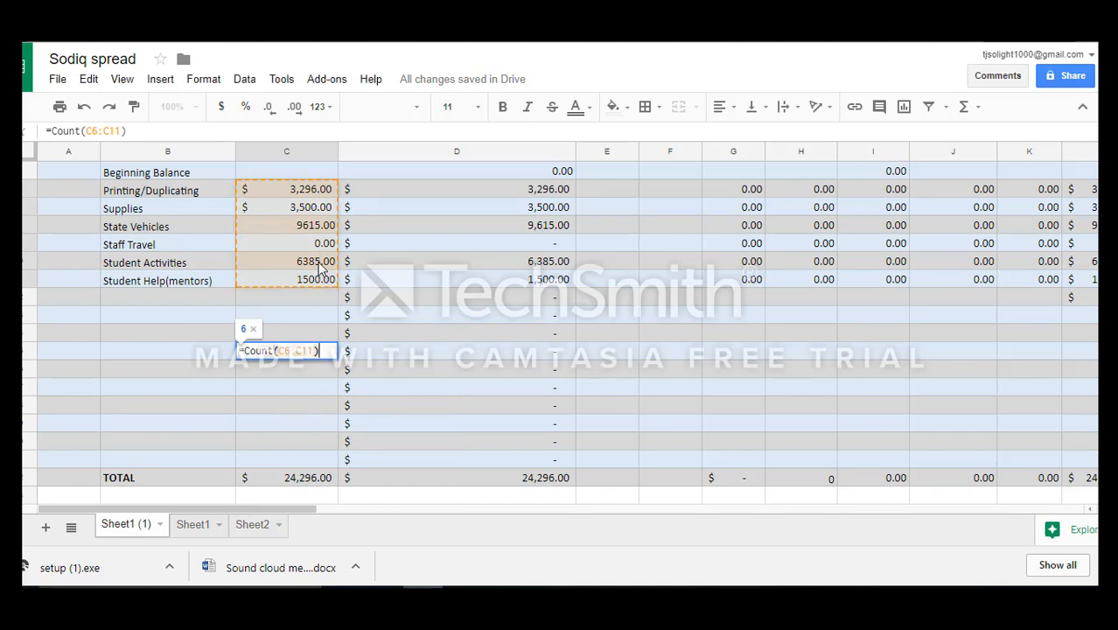
{"action": "type", "text": ")"}
{"action": "key", "text": "Return"}
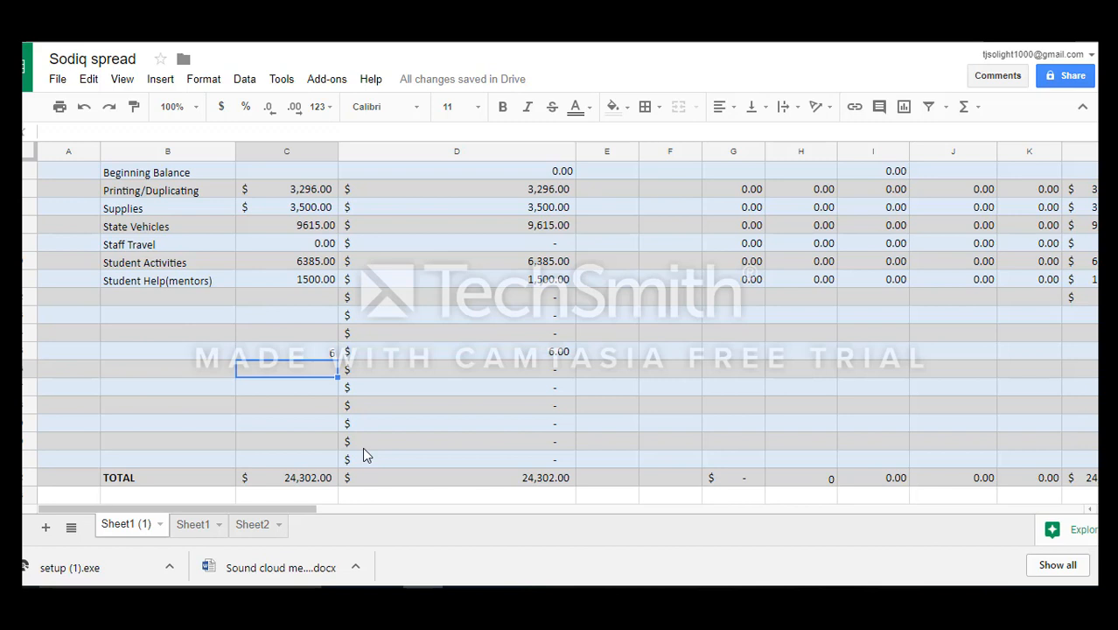
{"action": "type", "text": "M"}
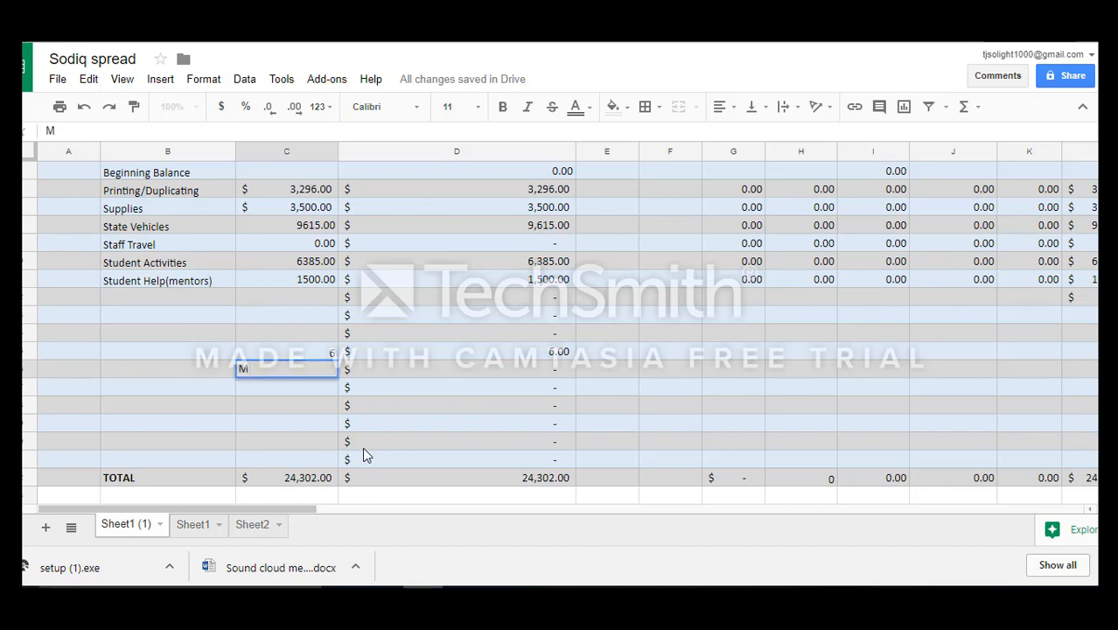
{"action": "key", "text": "BackSpace"}
{"action": "type", "text": "=M"}
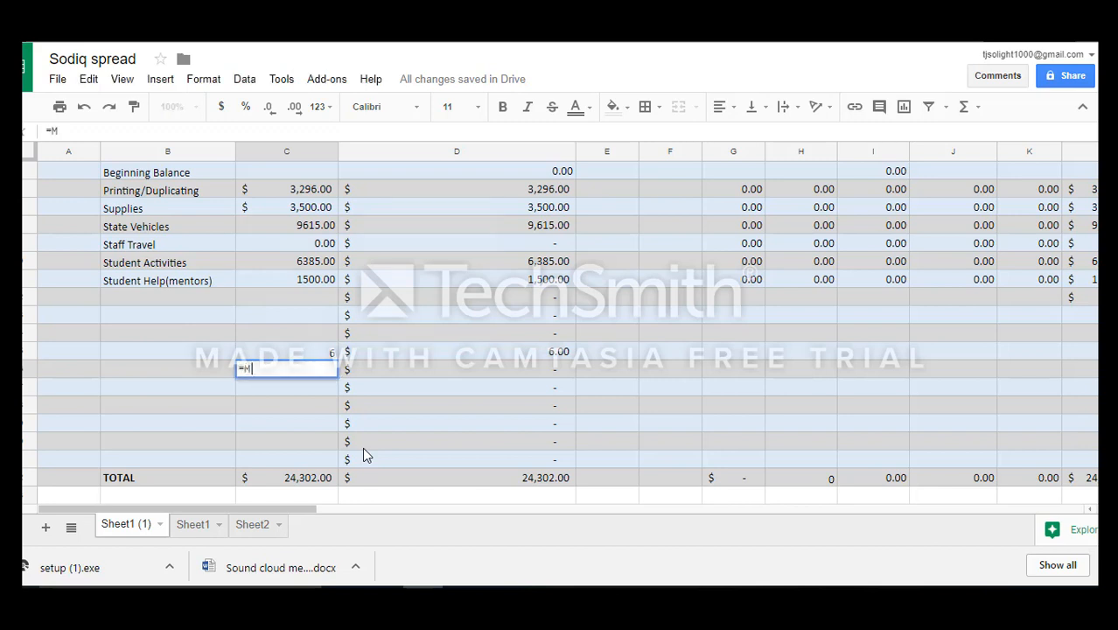
{"action": "type", "text": "ax"}
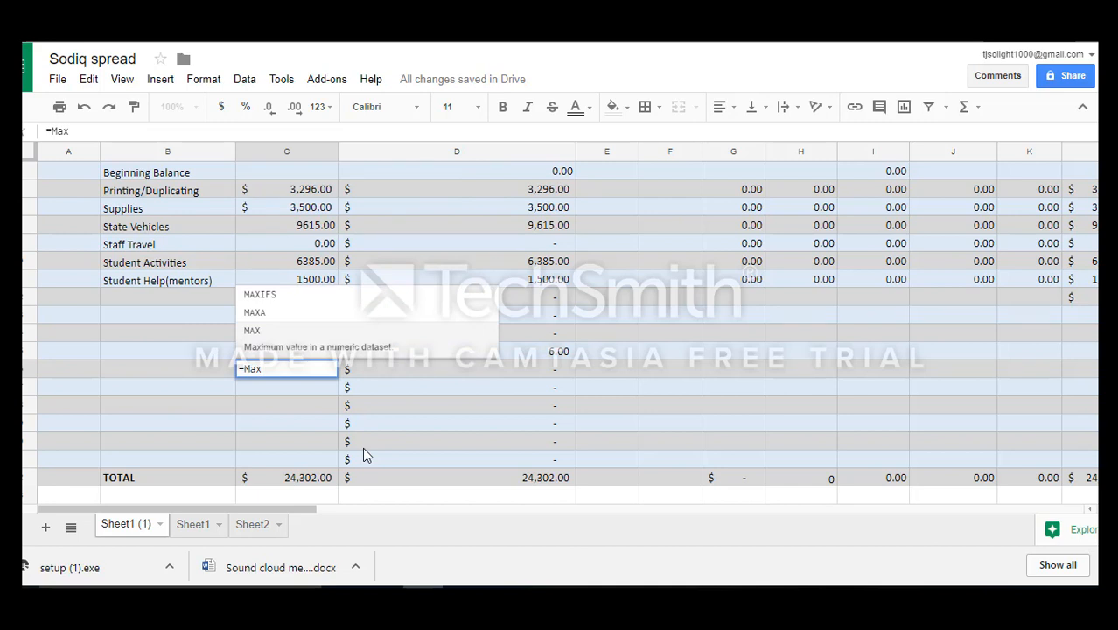
{"action": "type", "text": "("}
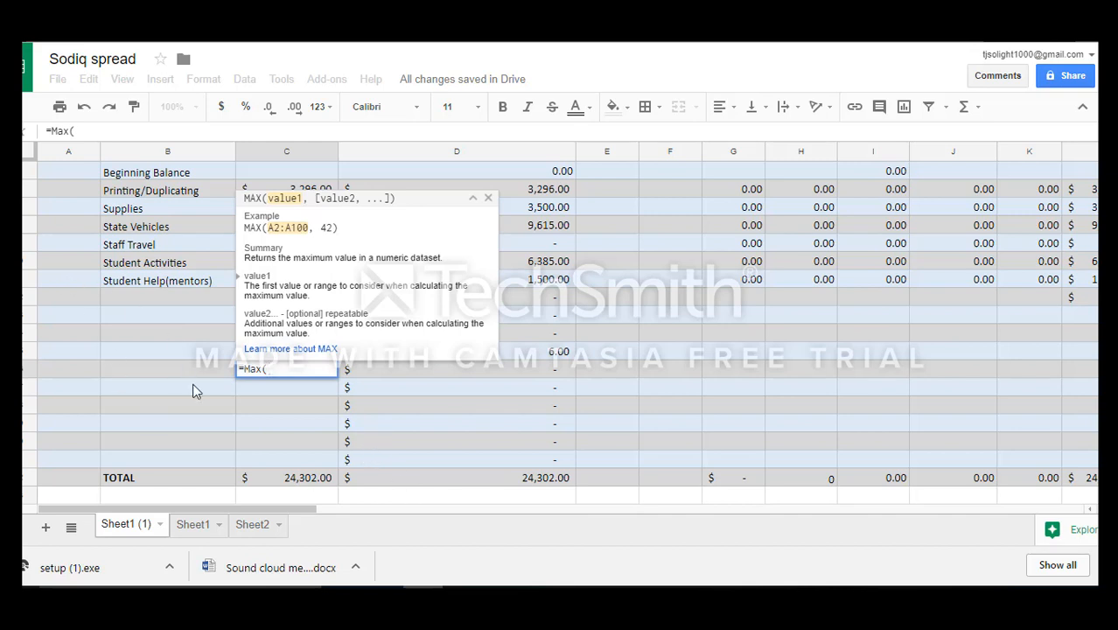
{"action": "left_click_drag", "start_coordinate": [284, 191], "coordinate": [324, 244]}
{"action": "mouse_move", "coordinate": [331, 298]}
{"action": "left_mouse_down"}
{"action": "mouse_move", "coordinate": [327, 277]}
{"action": "mouse_move", "coordinate": [272, 217]}
{"action": "mouse_move", "coordinate": [277, 185]}
{"action": "mouse_move", "coordinate": [316, 281]}
{"action": "left_mouse_up"}
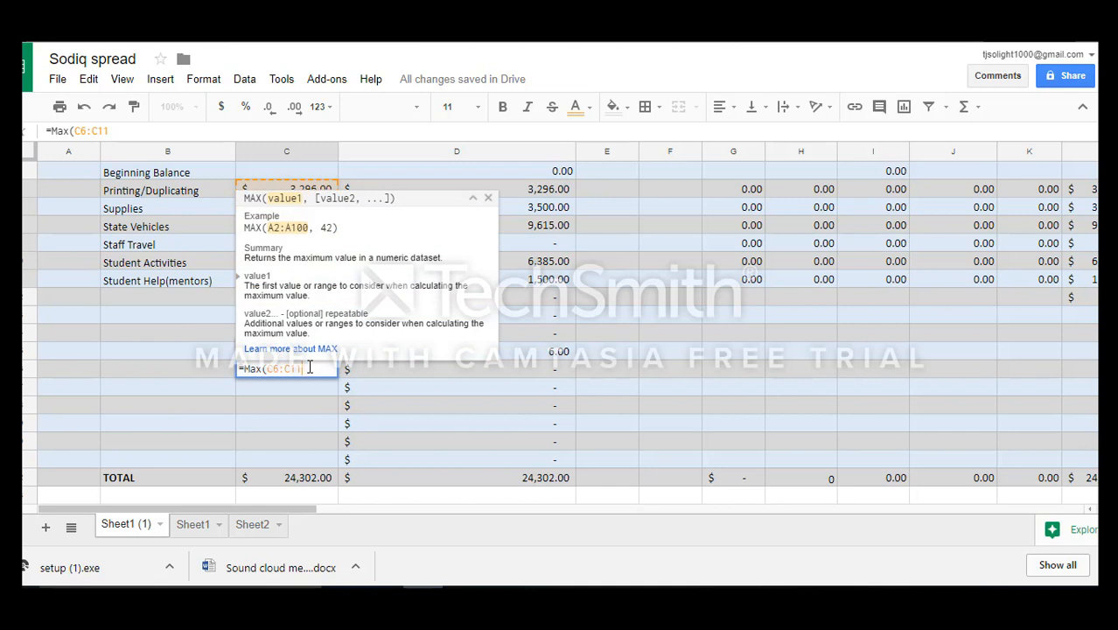
{"action": "type", "text": ")"}
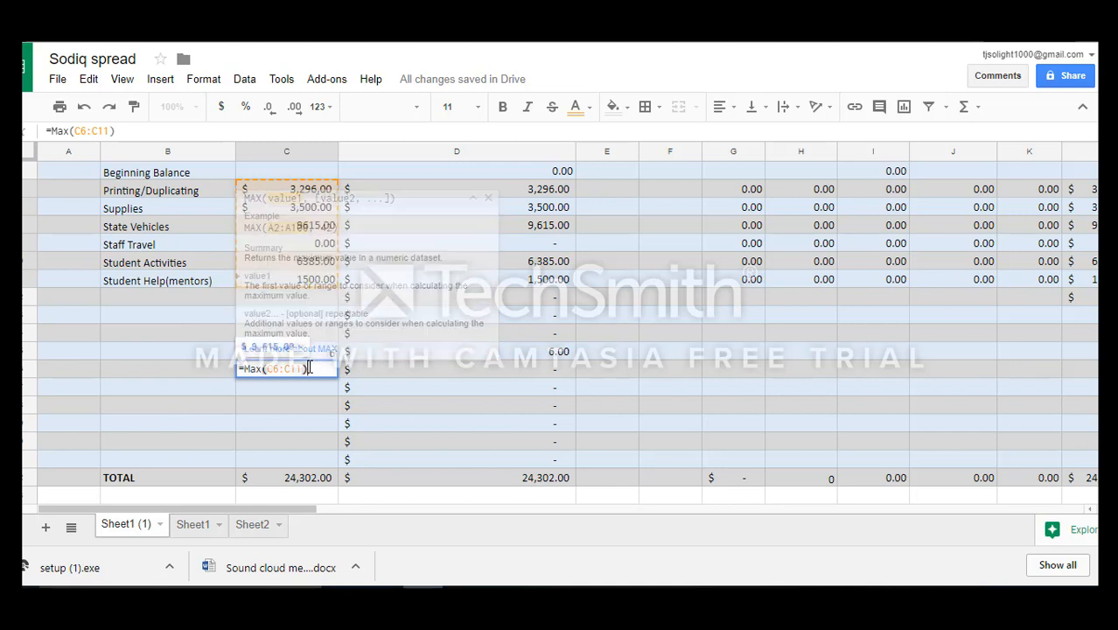
{"action": "key", "text": "Return"}
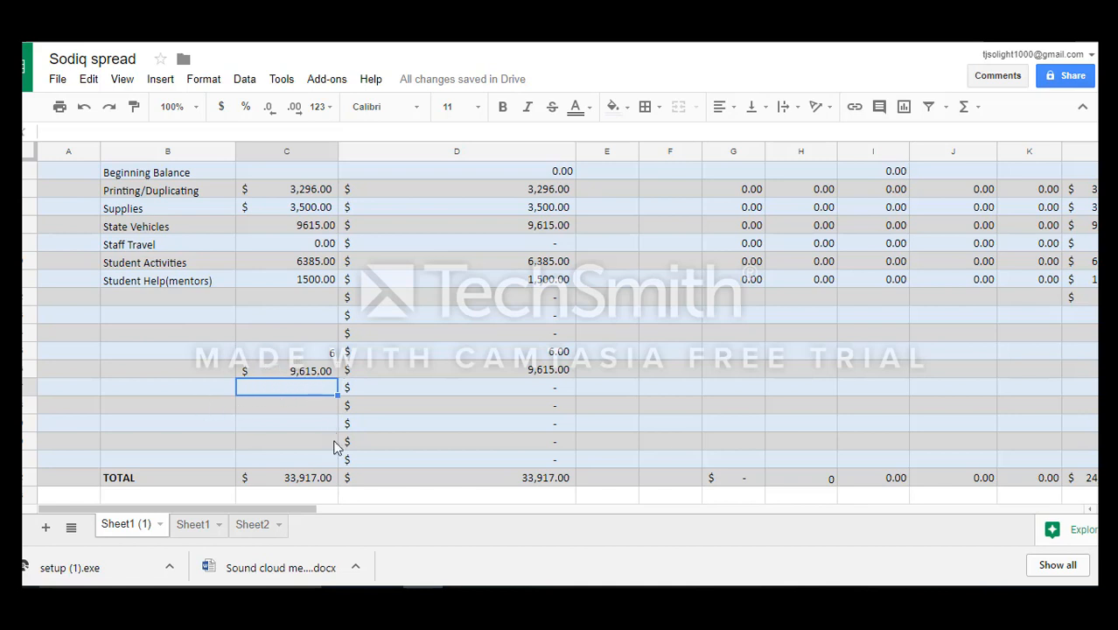
{"action": "left_click", "coordinate": [298, 406]}
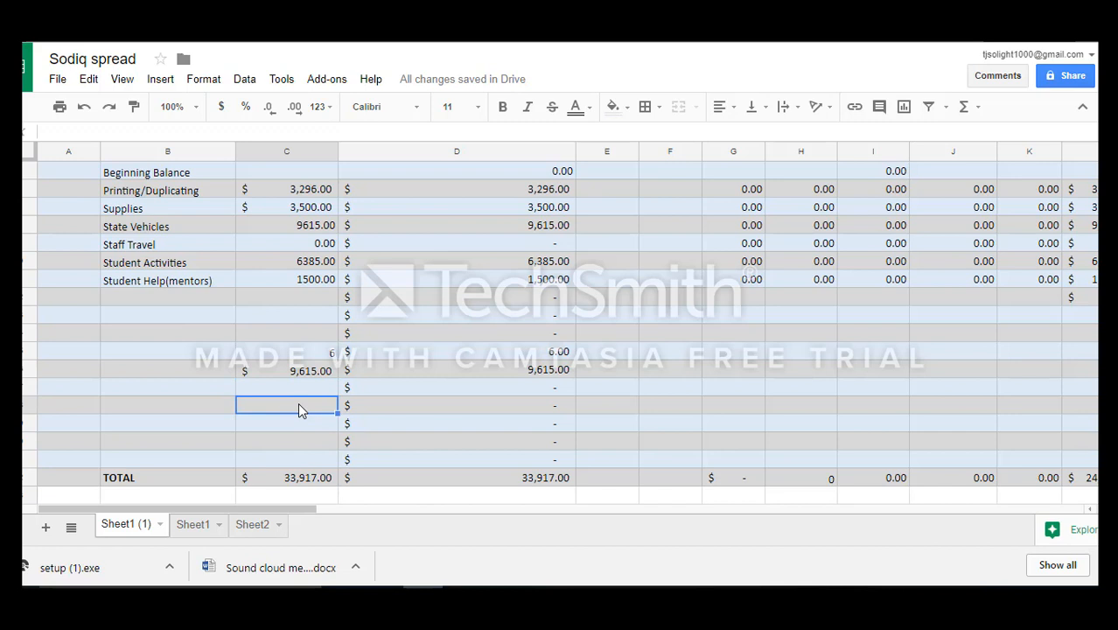
{"action": "left_click", "coordinate": [317, 371]}
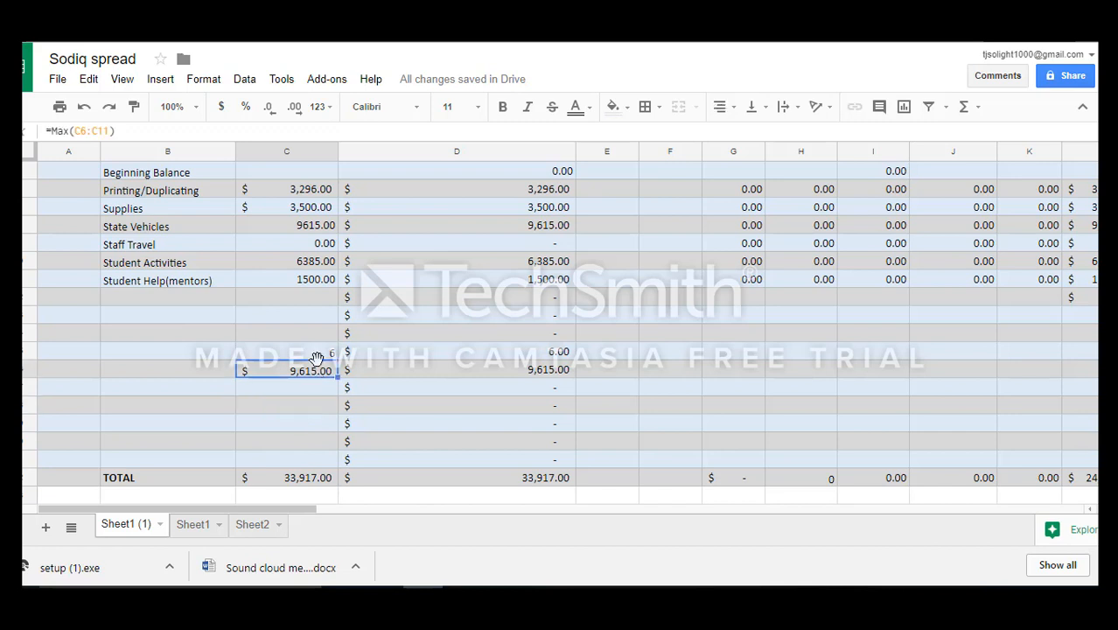
{"action": "key", "text": "Delete"}
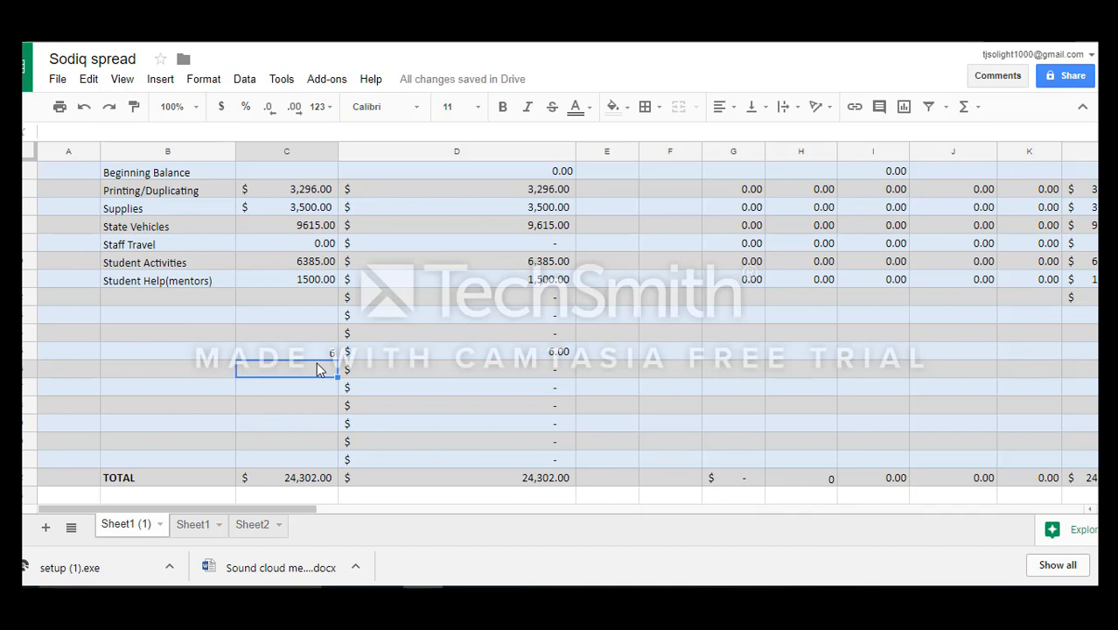
Enter =C11*C10 in the cell under the count, producing 9577500.
{"action": "type", "text": "="}
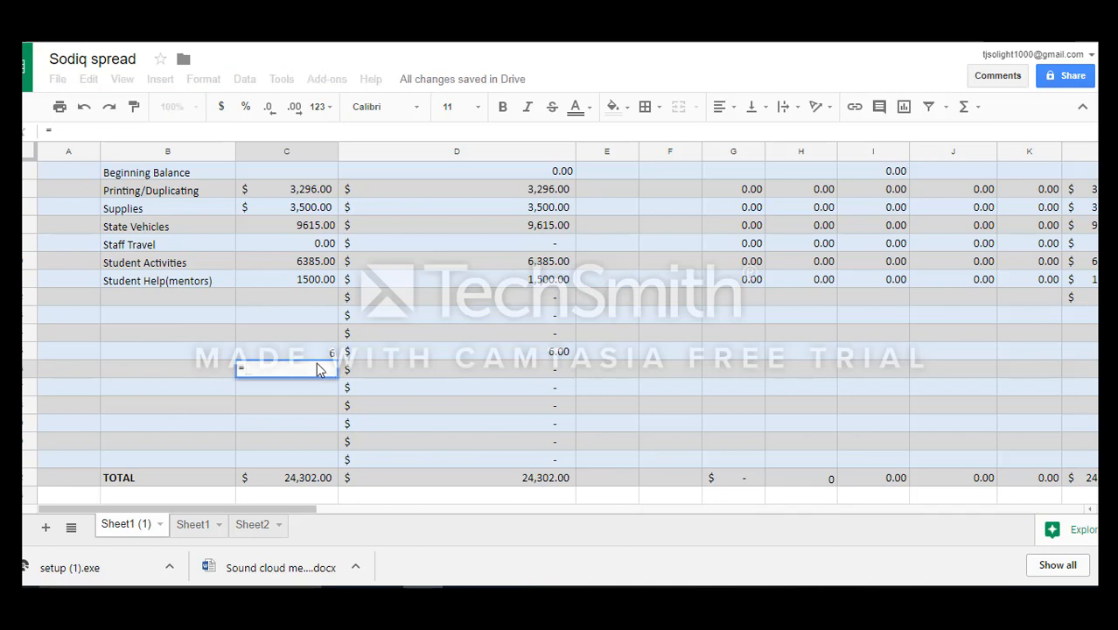
{"action": "left_click", "coordinate": [319, 282]}
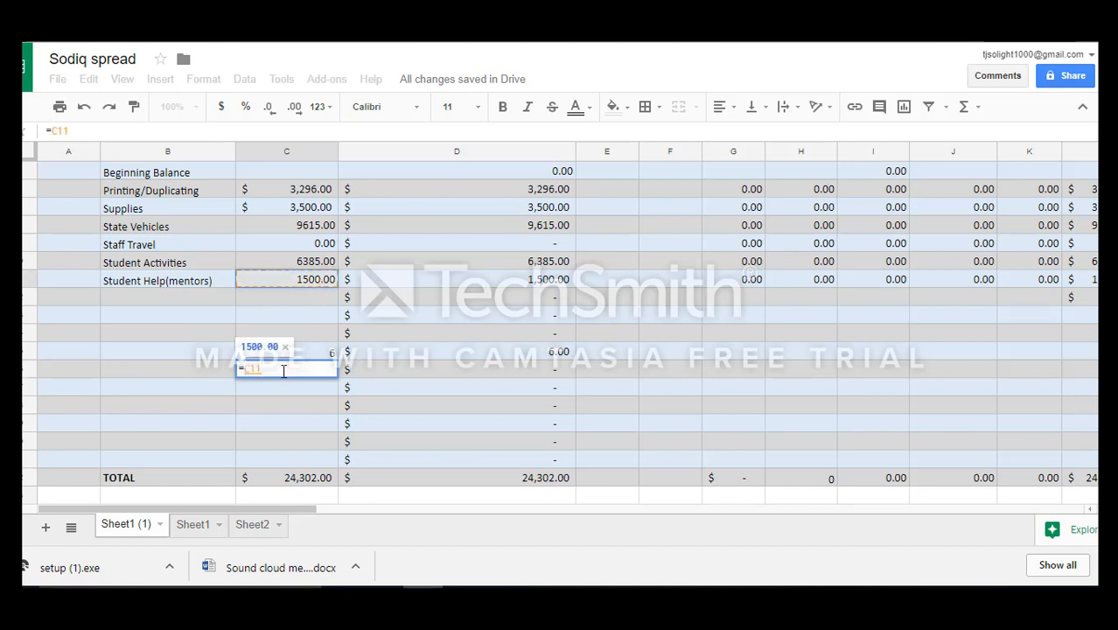
{"action": "type", "text": "*"}
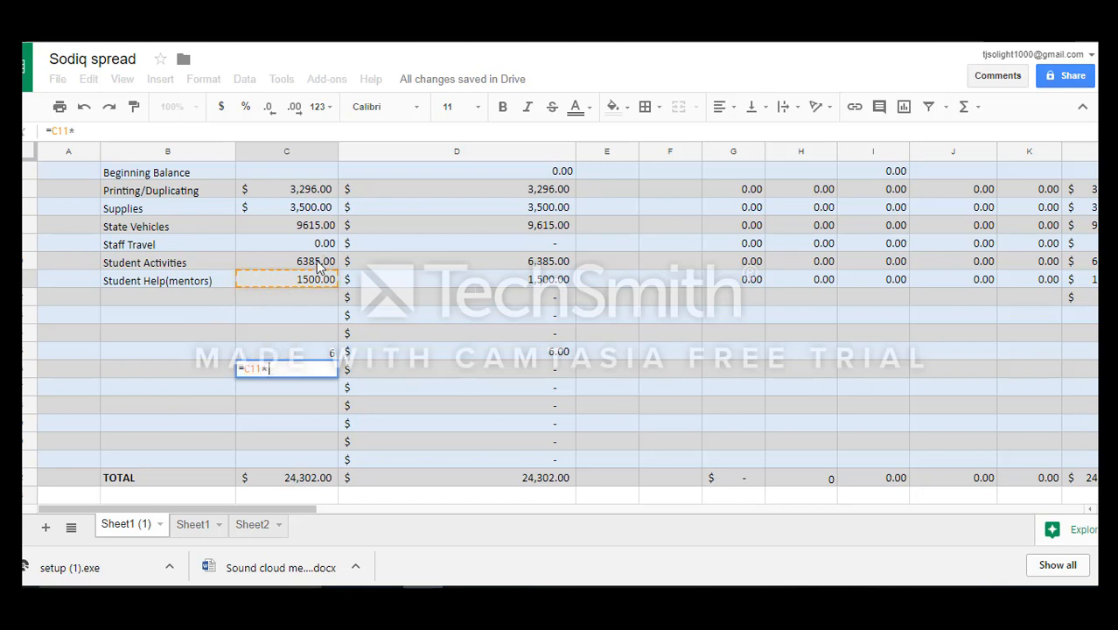
{"action": "left_click", "coordinate": [316, 263]}
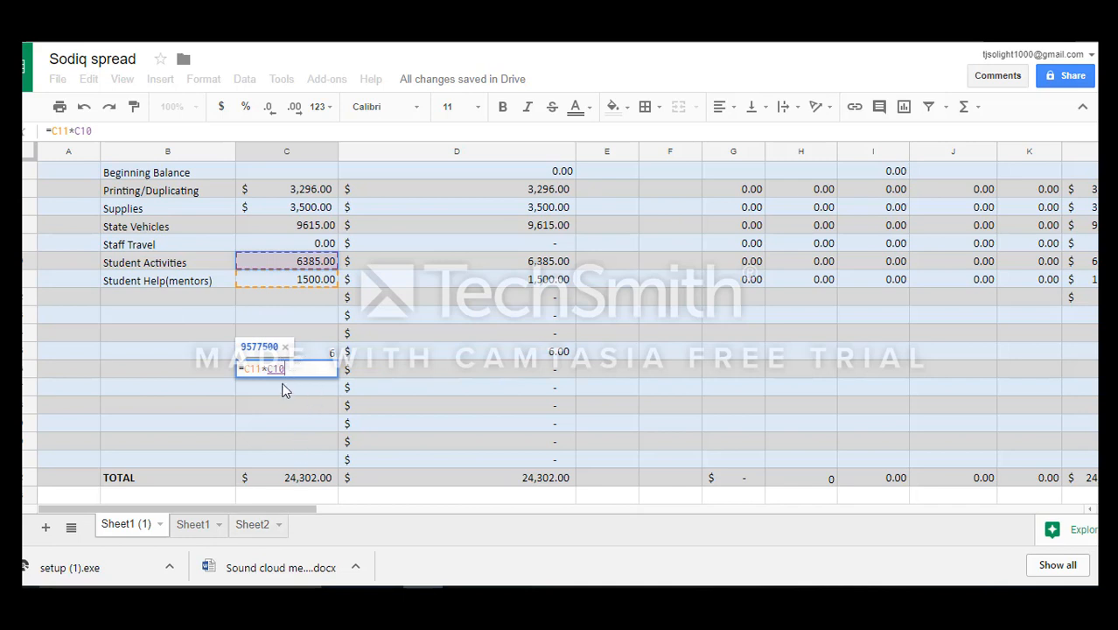
{"action": "key", "text": "Return"}
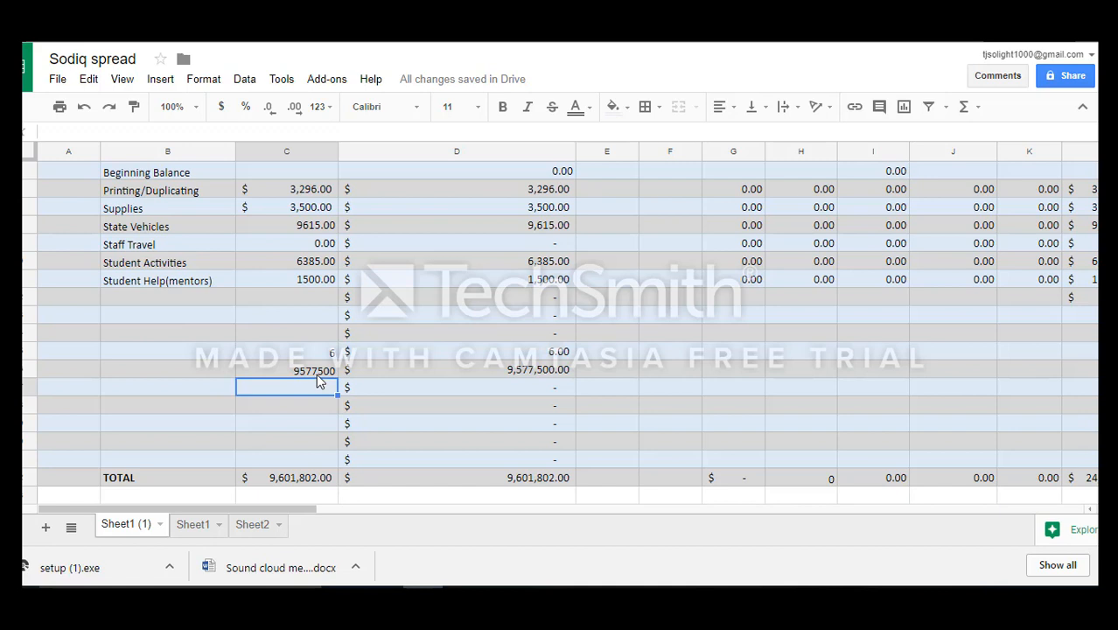
Overwrite the 9577500 cell with =C10+C11, showing 7885.00.
{"action": "left_click", "coordinate": [316, 373]}
{"action": "type", "text": "="}
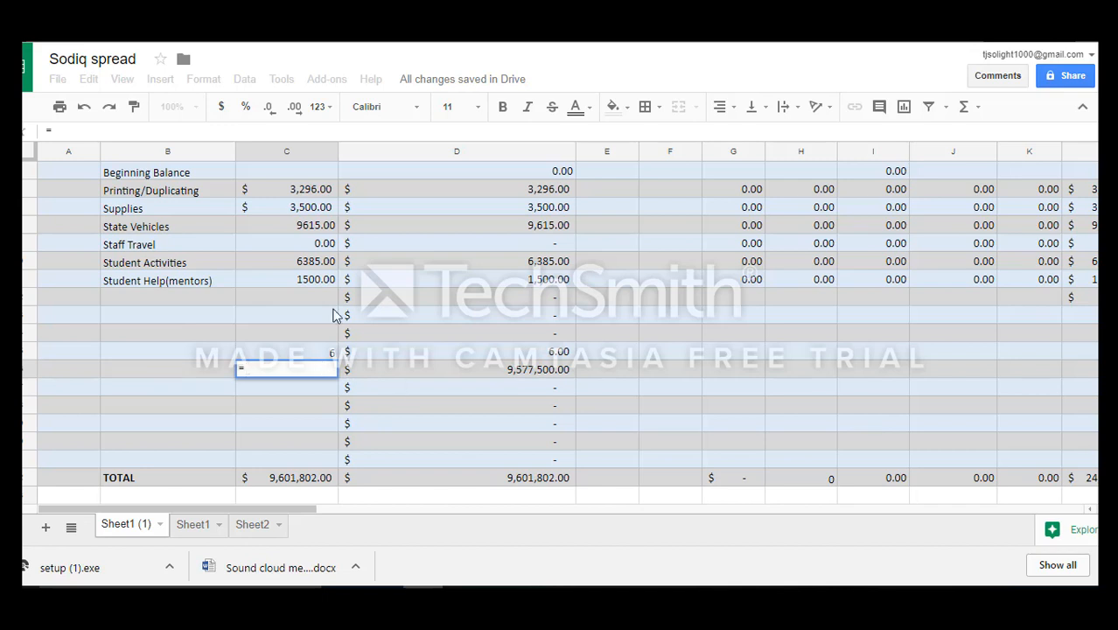
{"action": "left_click", "coordinate": [330, 264]}
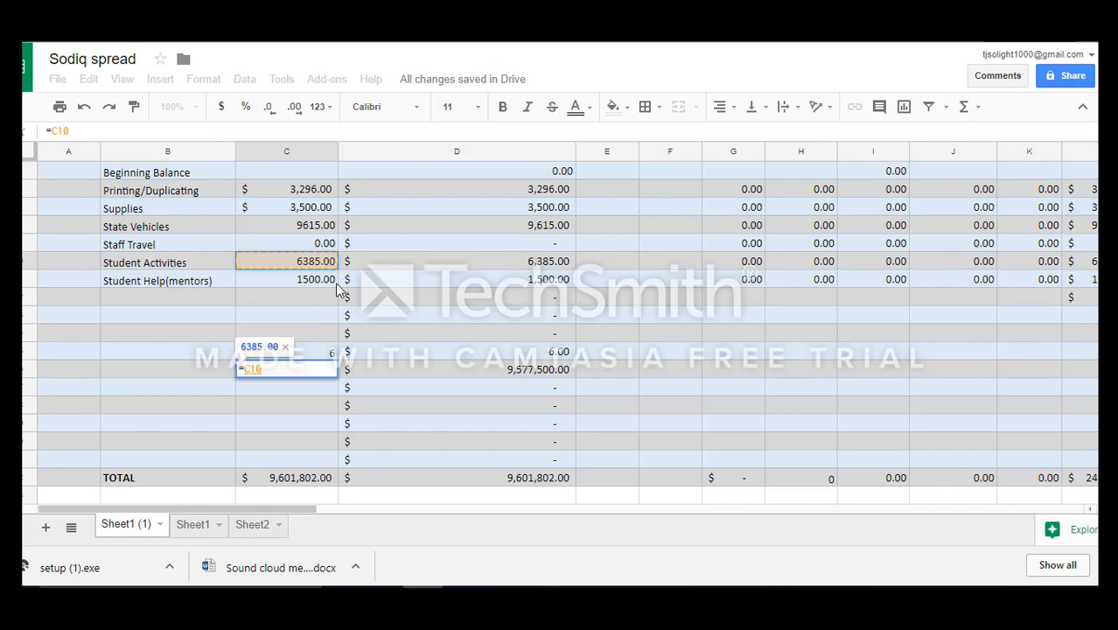
{"action": "type", "text": "+"}
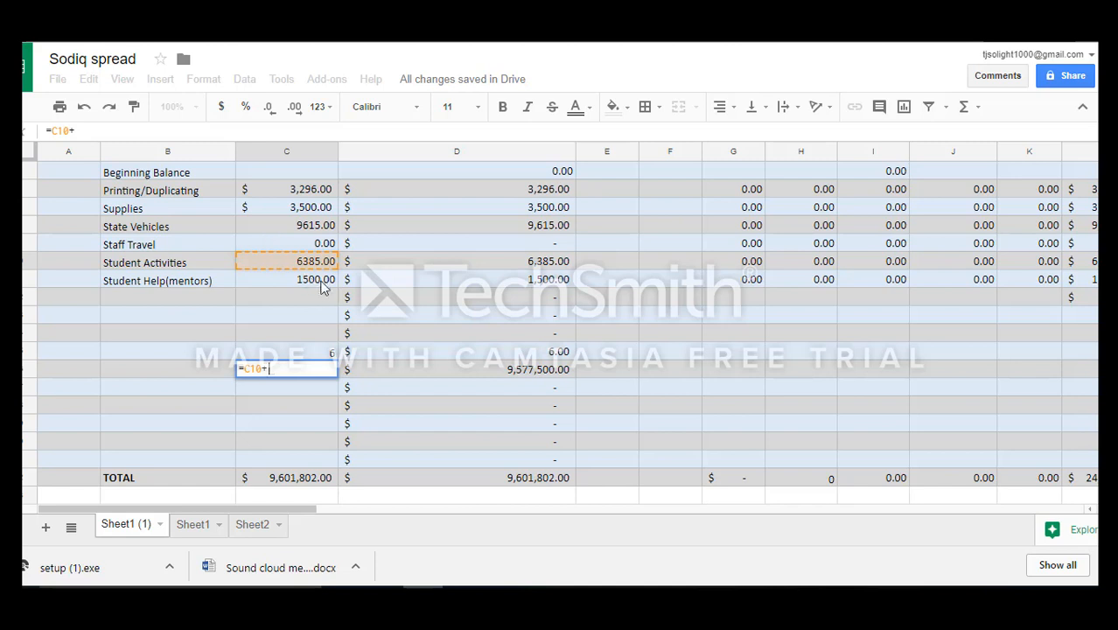
{"action": "left_click", "coordinate": [322, 281]}
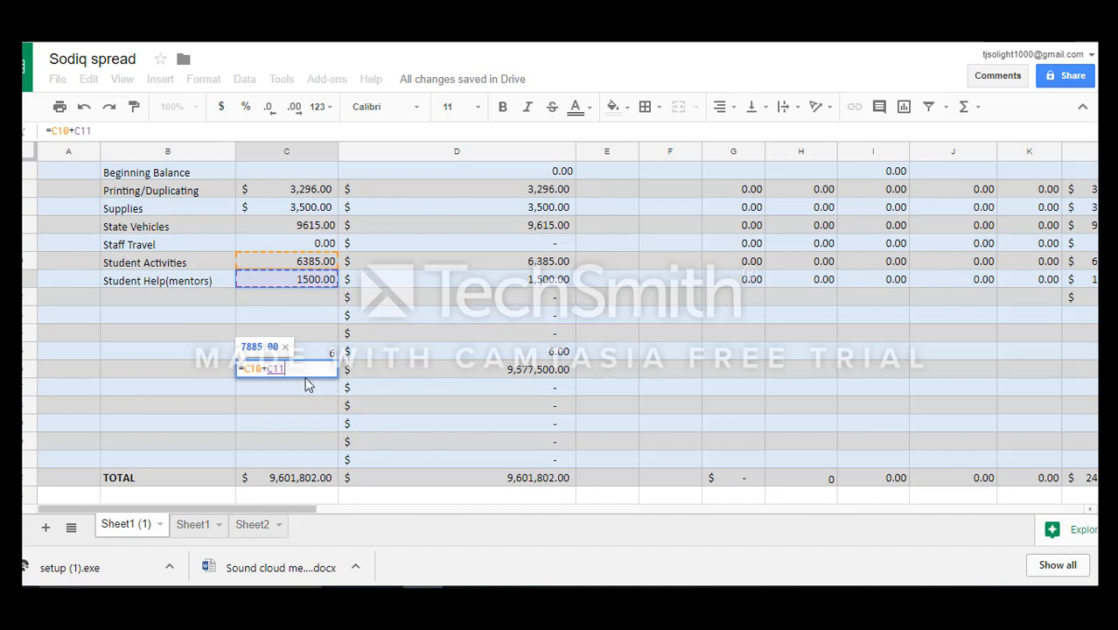
{"action": "key", "text": "Return"}
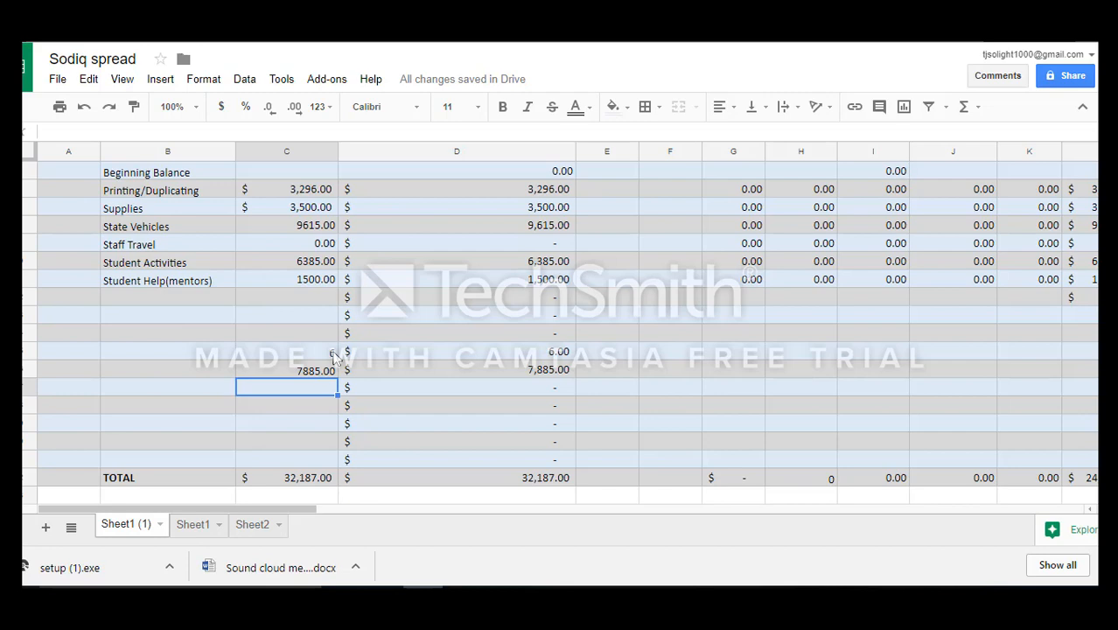
{"action": "left_click_drag", "start_coordinate": [299, 507], "coordinate": [202, 496]}
Browse the menus without choosing anything, then select the entire Printing/Duplicating row.
{"action": "left_click", "coordinate": [280, 81]}
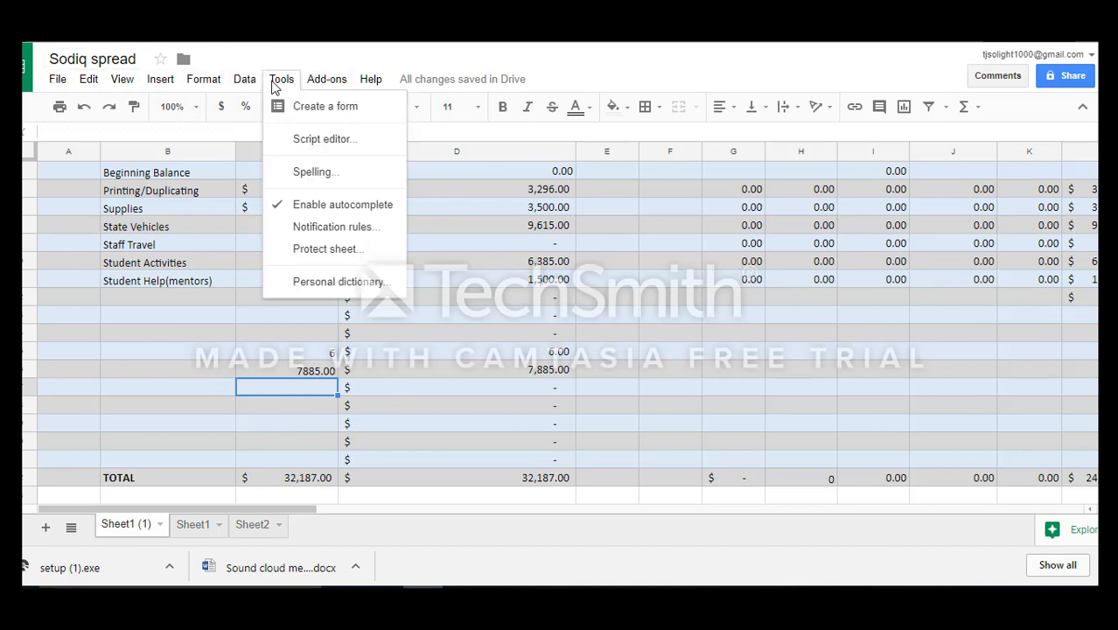
{"action": "mouse_move", "coordinate": [242, 79]}
{"action": "left_click", "coordinate": [200, 80]}
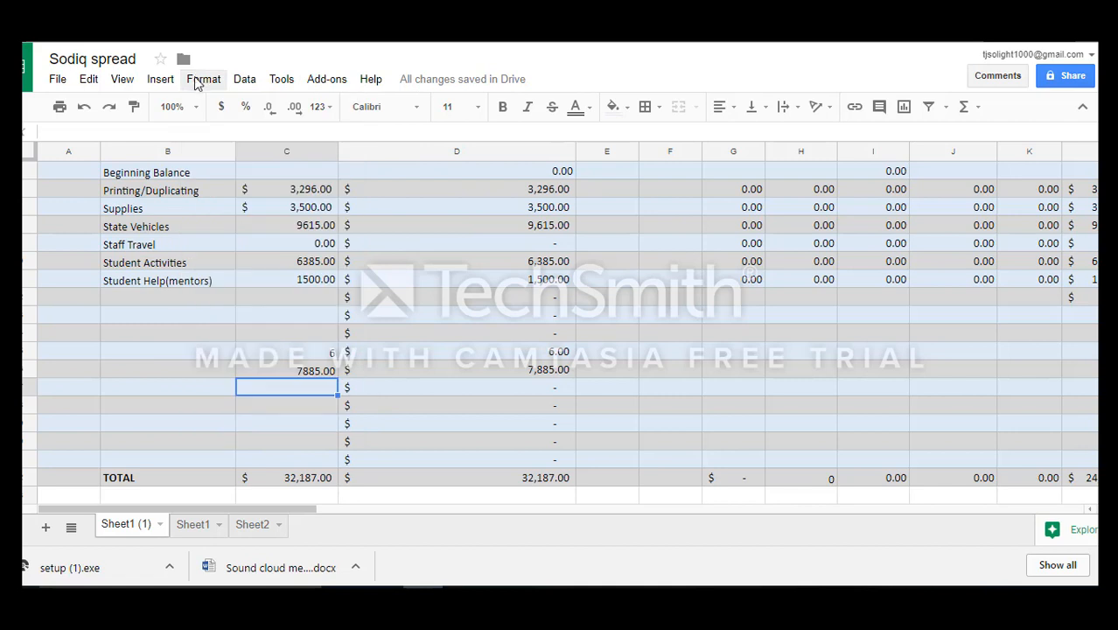
{"action": "left_click", "coordinate": [153, 81]}
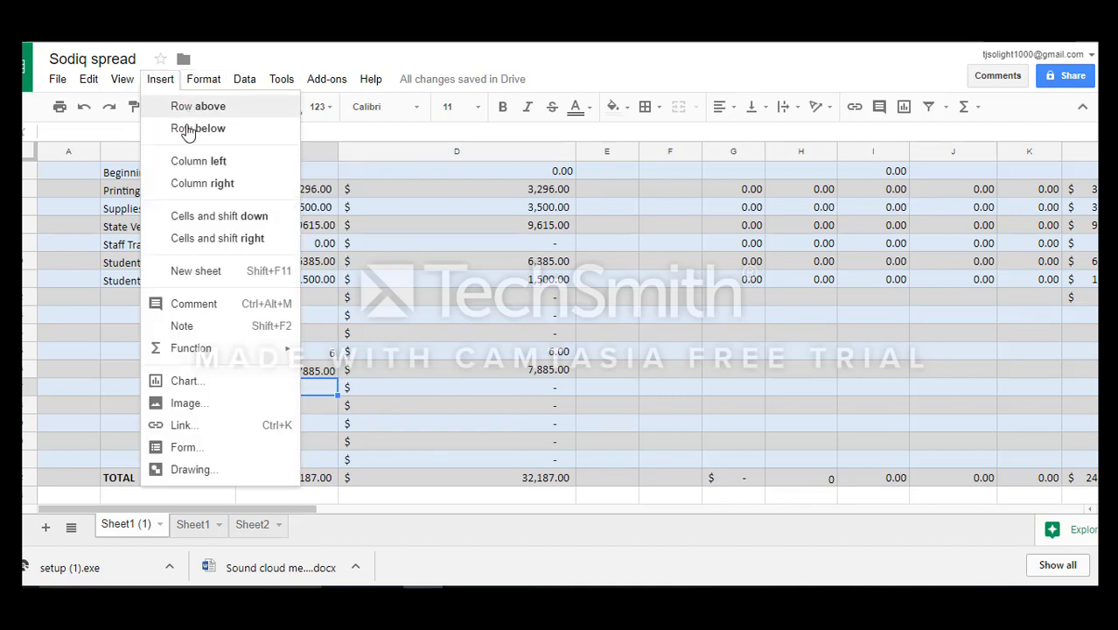
{"action": "left_click", "coordinate": [225, 389]}
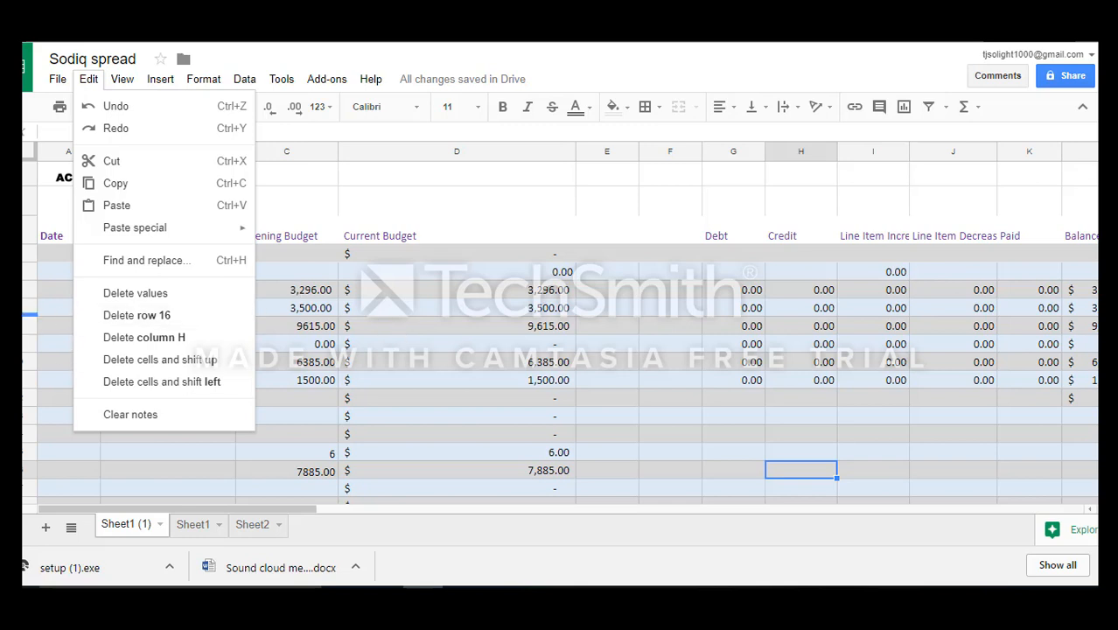
{"action": "left_click", "coordinate": [26, 291]}
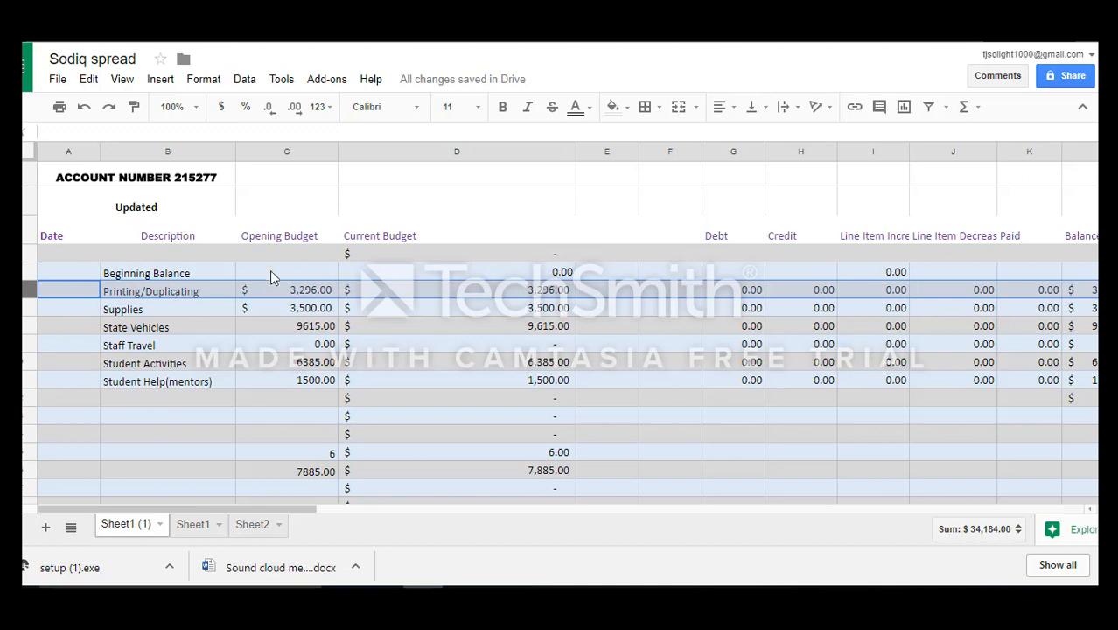
Copy the Printing/Duplicating row and paste it into the empty row above the 6 and 7,885.00 entries.
{"action": "right_click", "coordinate": [26, 288]}
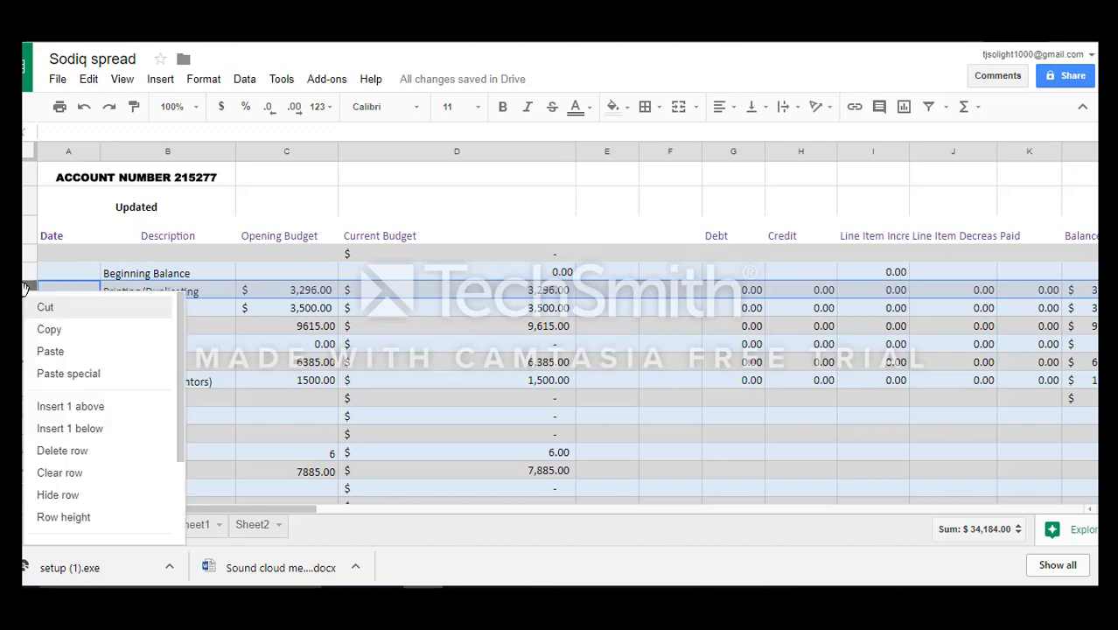
{"action": "left_click", "coordinate": [74, 330]}
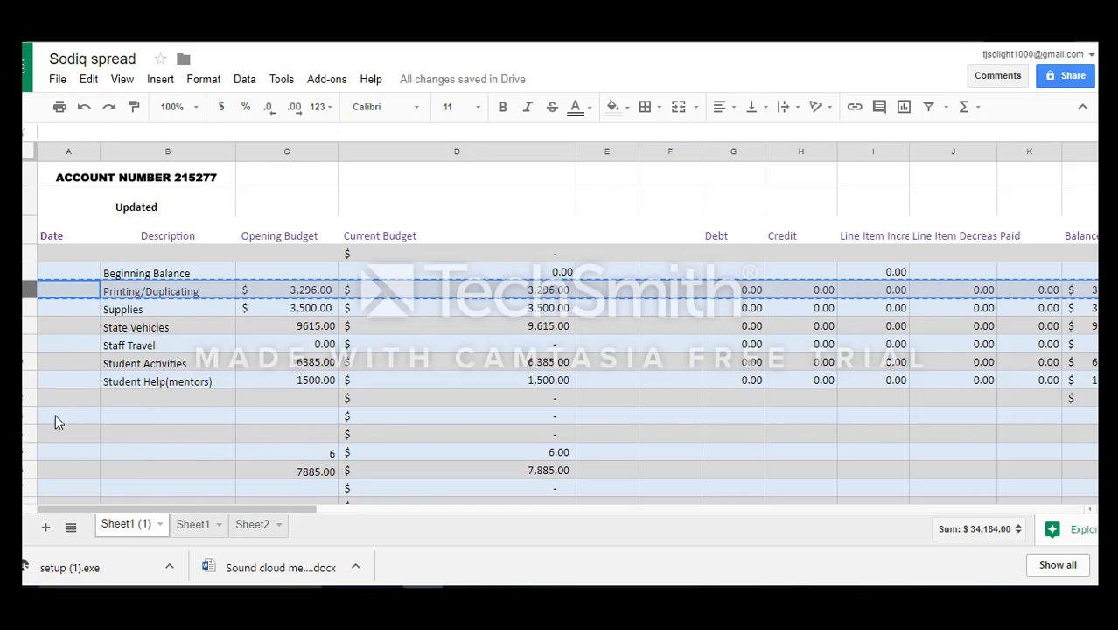
{"action": "right_click", "coordinate": [27, 437]}
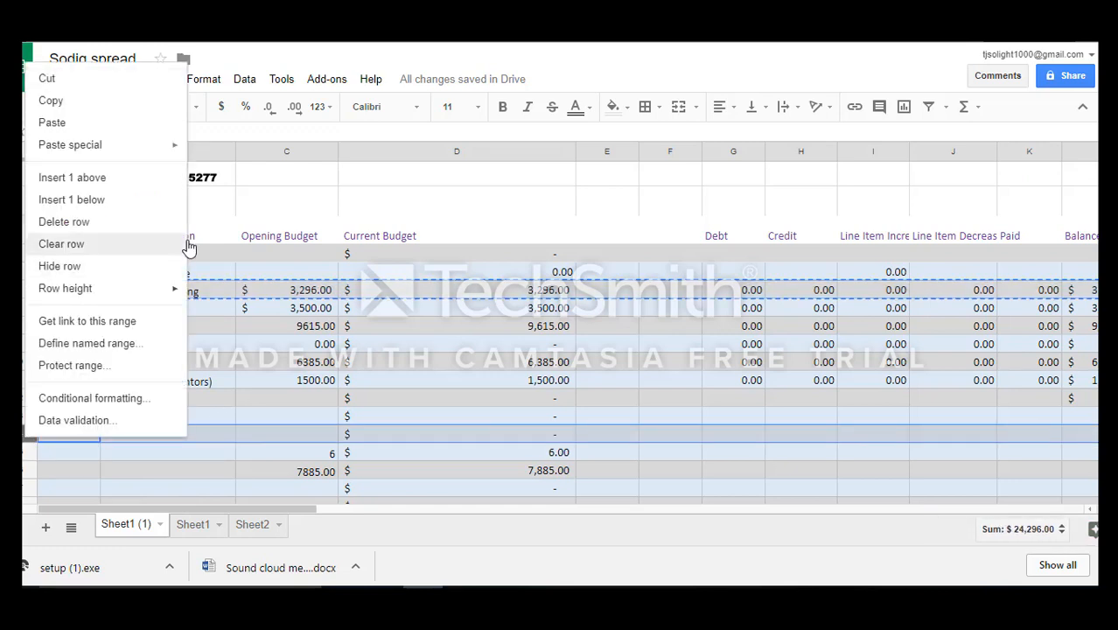
{"action": "left_click", "coordinate": [54, 123]}
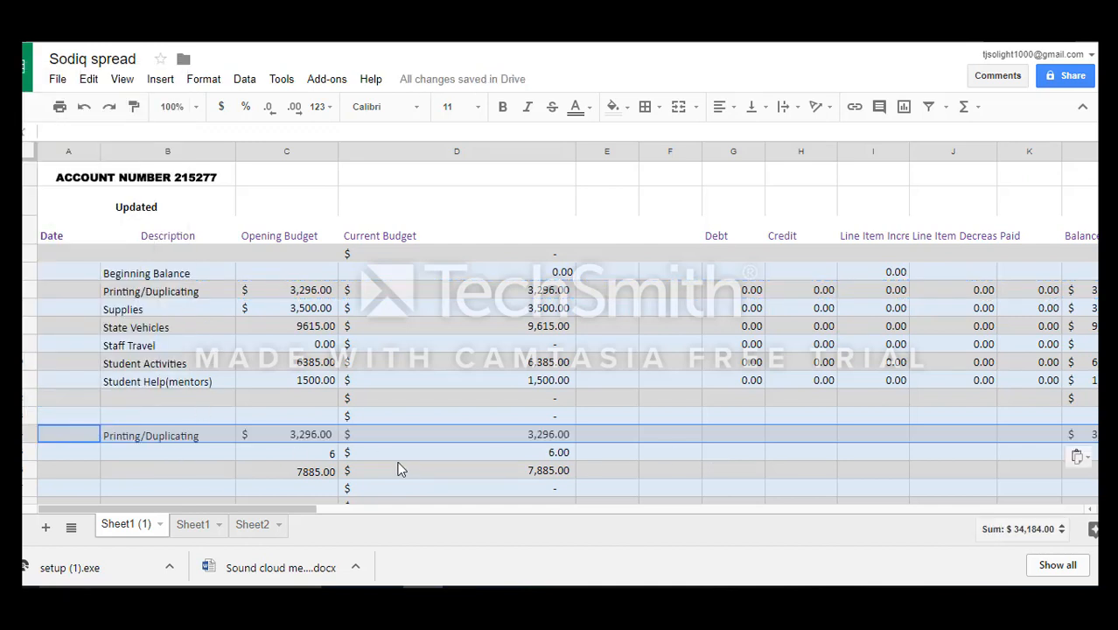
{"action": "left_click", "coordinate": [25, 293]}
{"action": "left_click", "coordinate": [29, 432]}
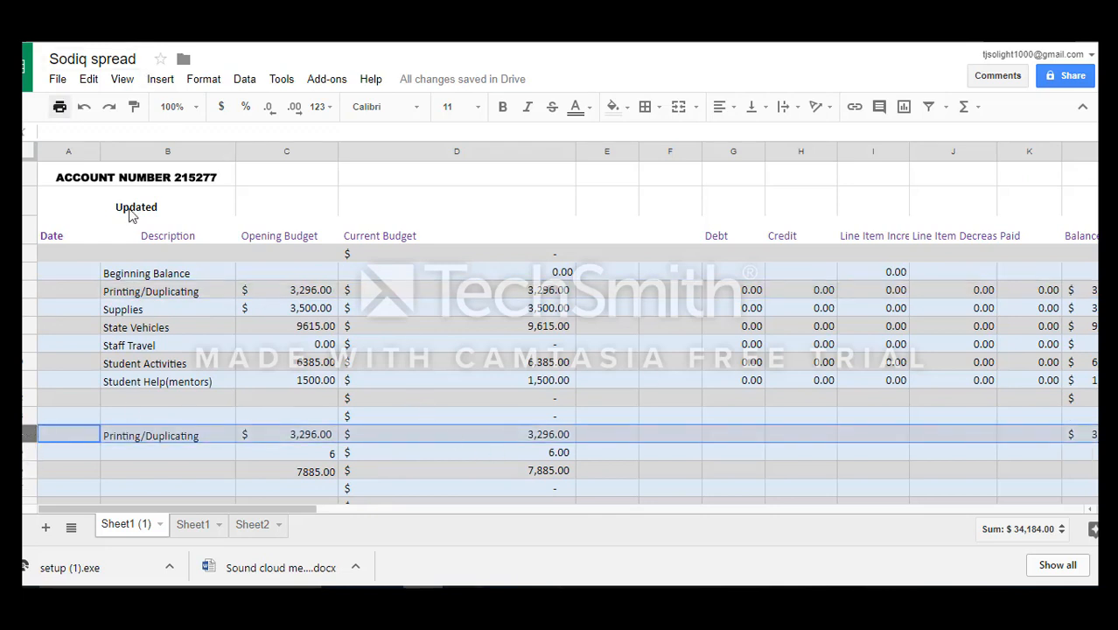
{"action": "left_click", "coordinate": [191, 362]}
{"action": "left_click", "coordinate": [89, 78]}
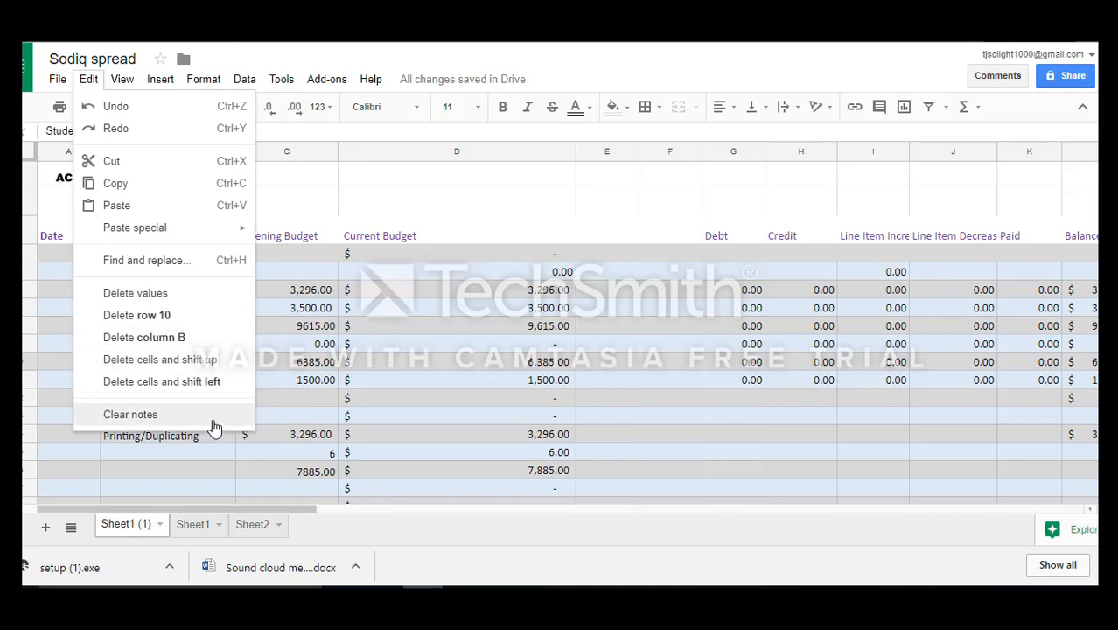
{"action": "mouse_move", "coordinate": [125, 79]}
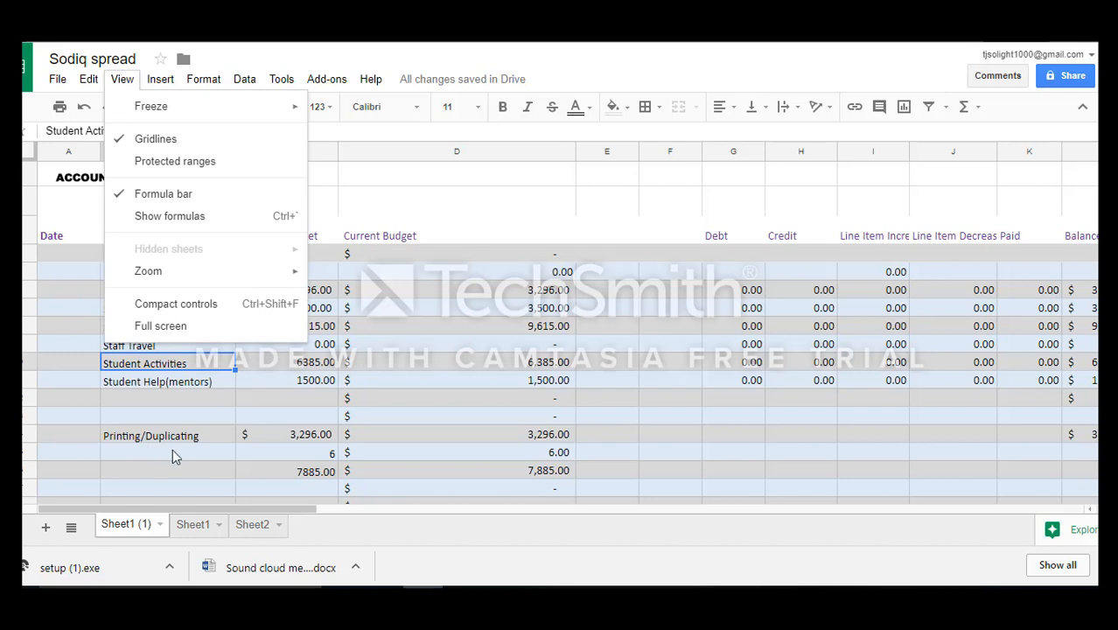
{"action": "left_click", "coordinate": [333, 382]}
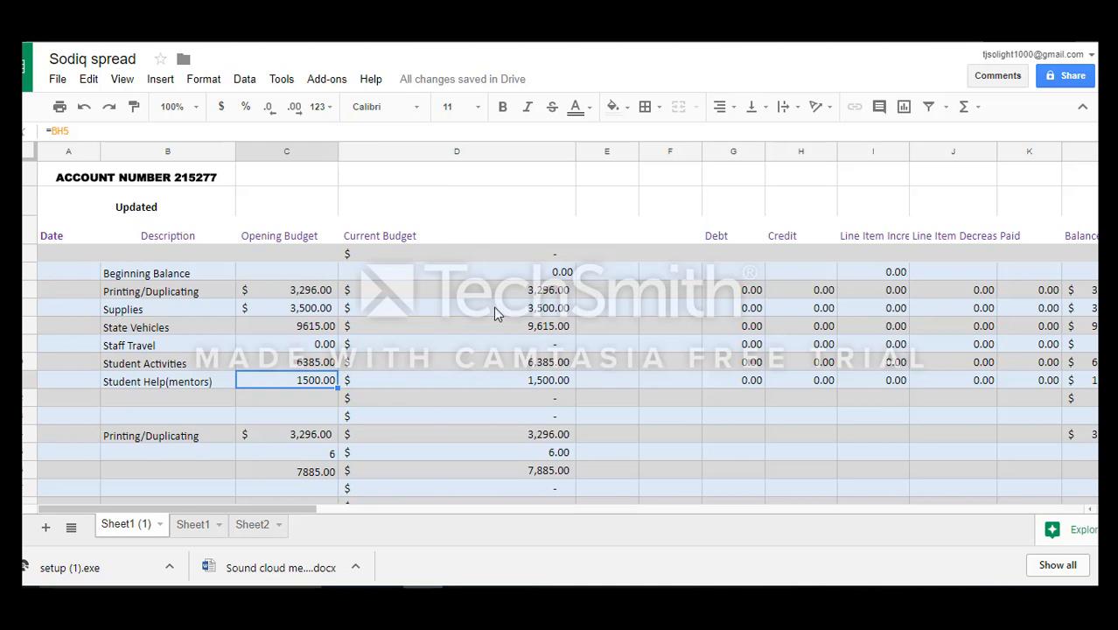
{"action": "left_click", "coordinate": [123, 81]}
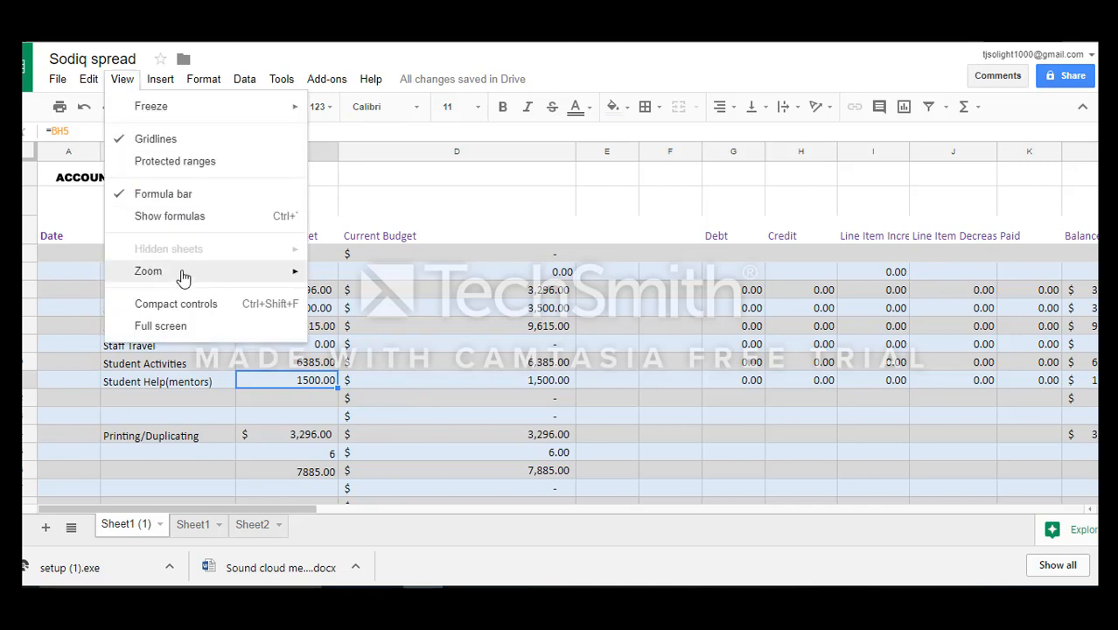
{"action": "mouse_move", "coordinate": [184, 276]}
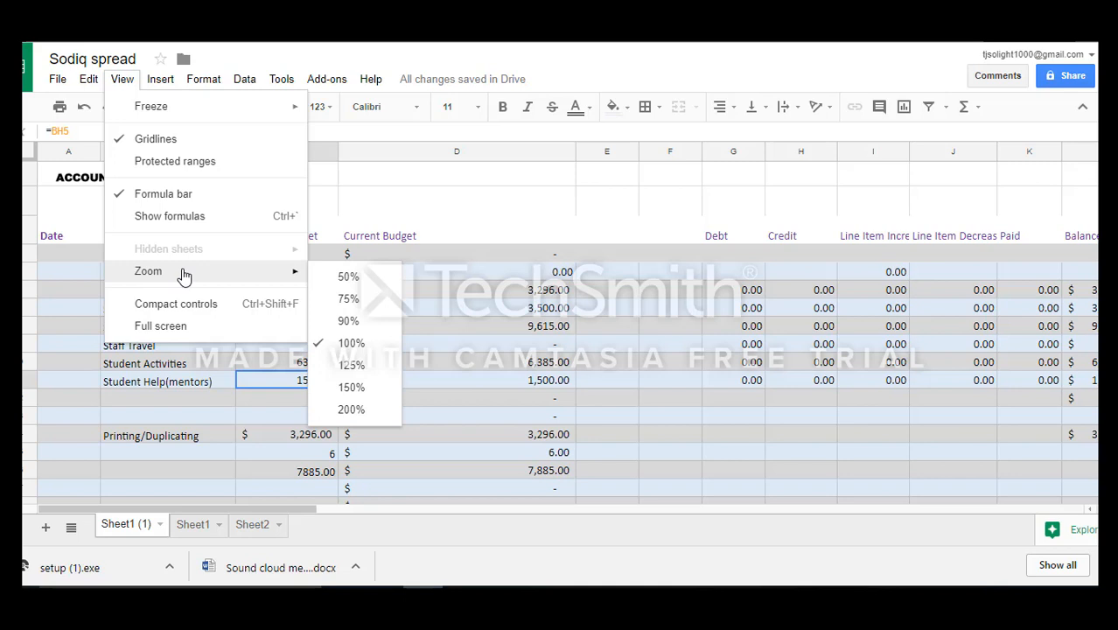
{"action": "left_click", "coordinate": [354, 365]}
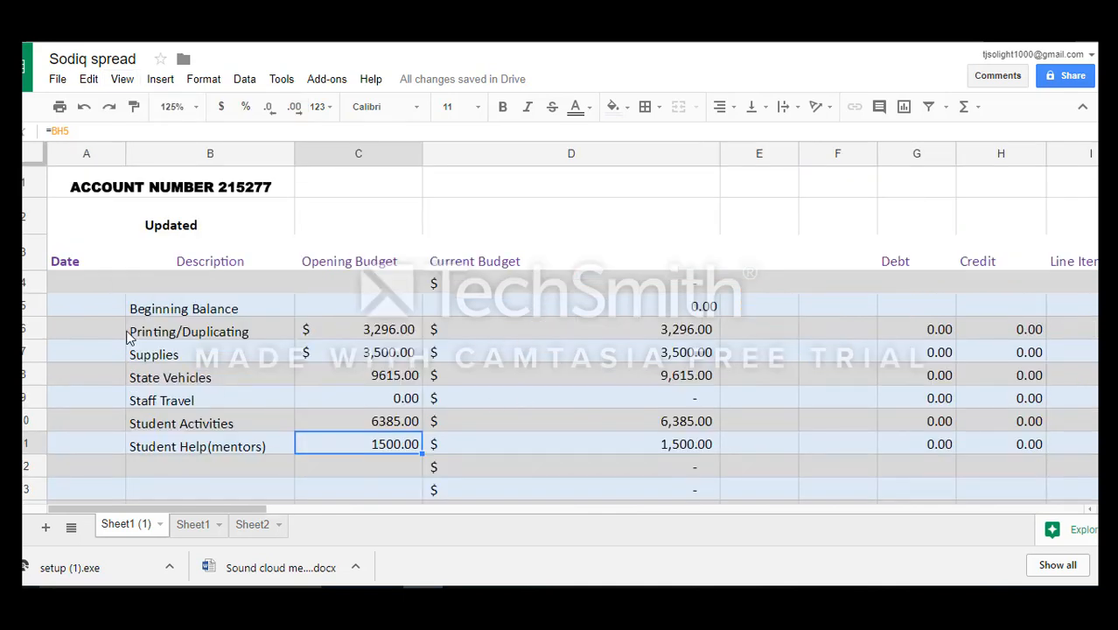
{"action": "left_click", "coordinate": [125, 84]}
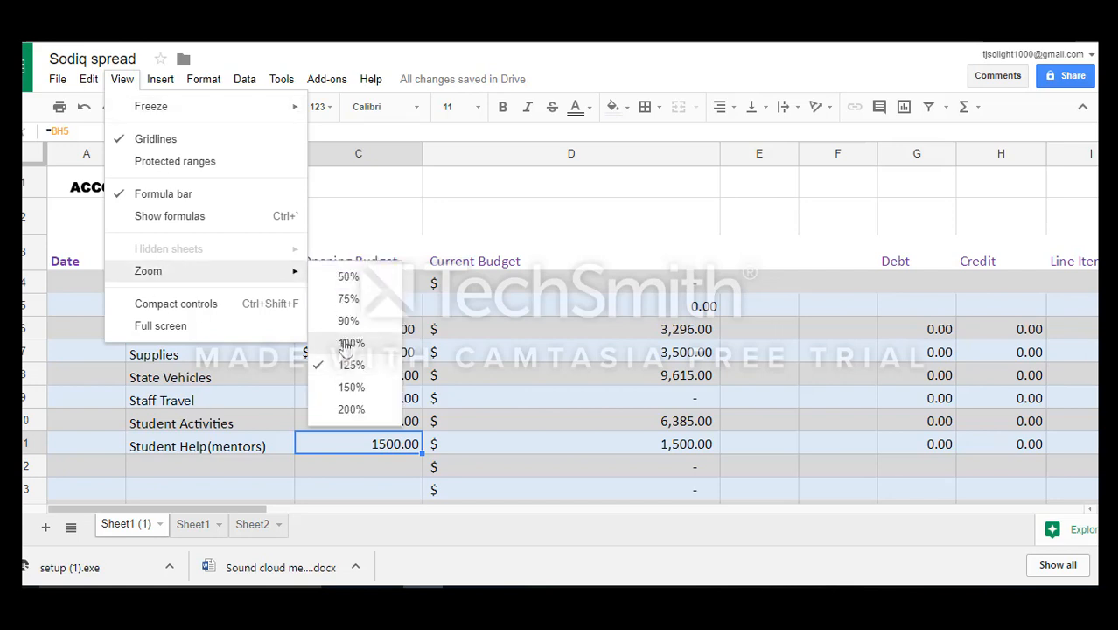
{"action": "left_click", "coordinate": [349, 343]}
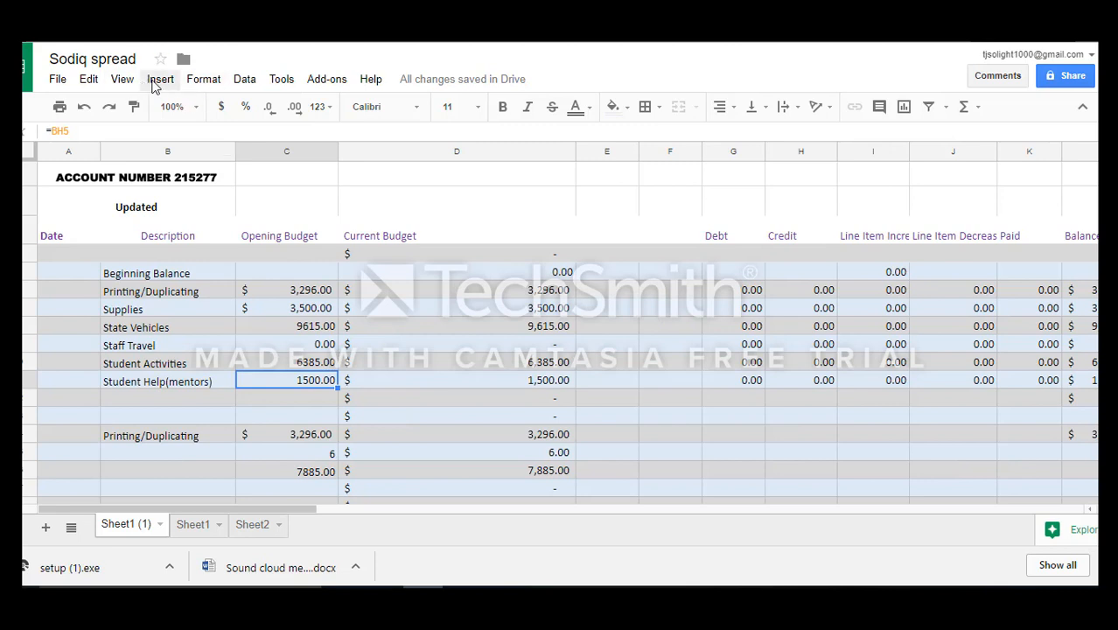
{"action": "left_click", "coordinate": [158, 81]}
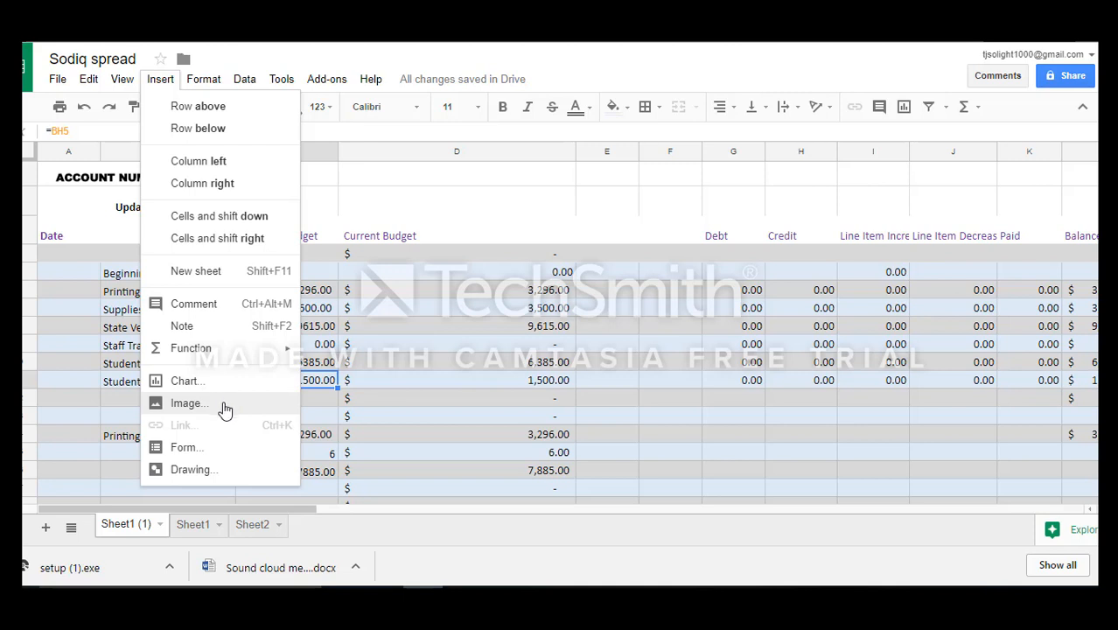
{"action": "left_click", "coordinate": [186, 403]}
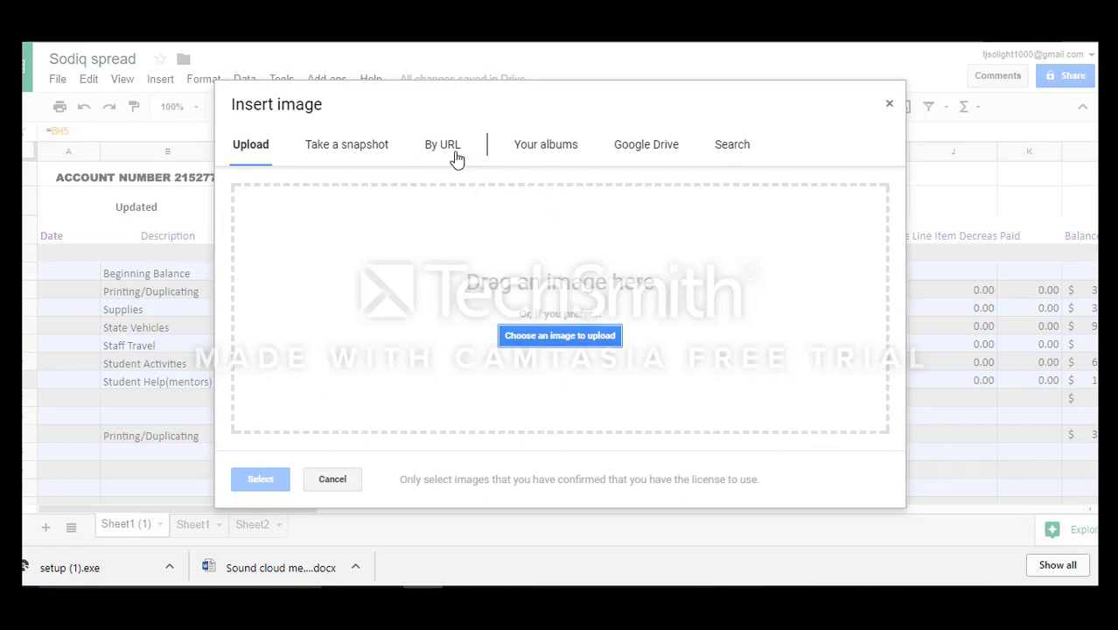
{"action": "left_click", "coordinate": [343, 155]}
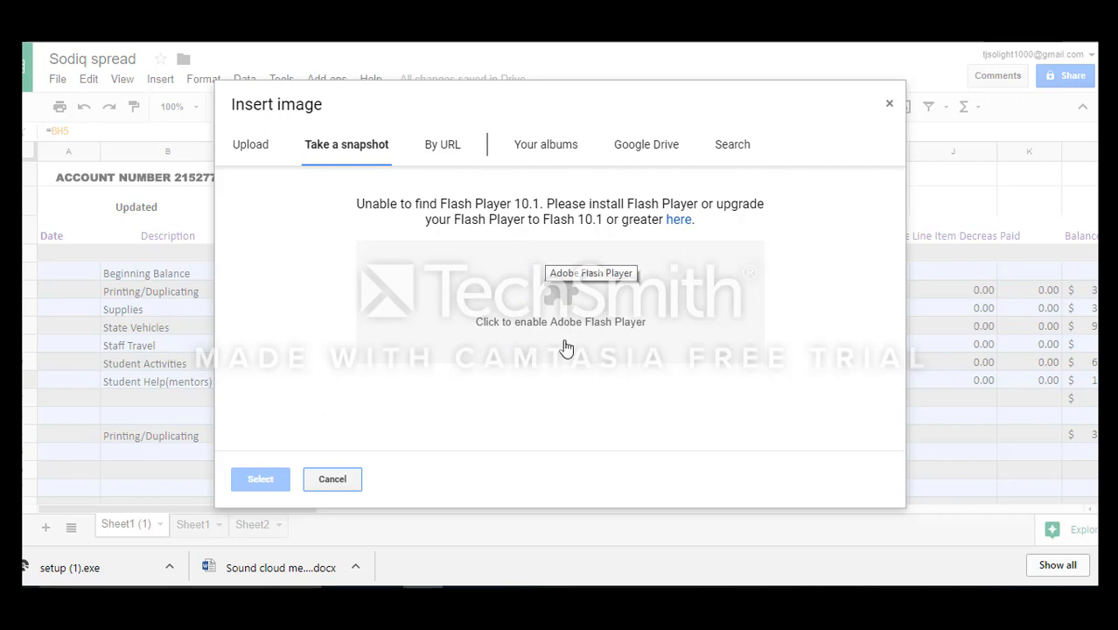
{"action": "left_click", "coordinate": [686, 226]}
{"action": "left_click", "coordinate": [268, 109]}
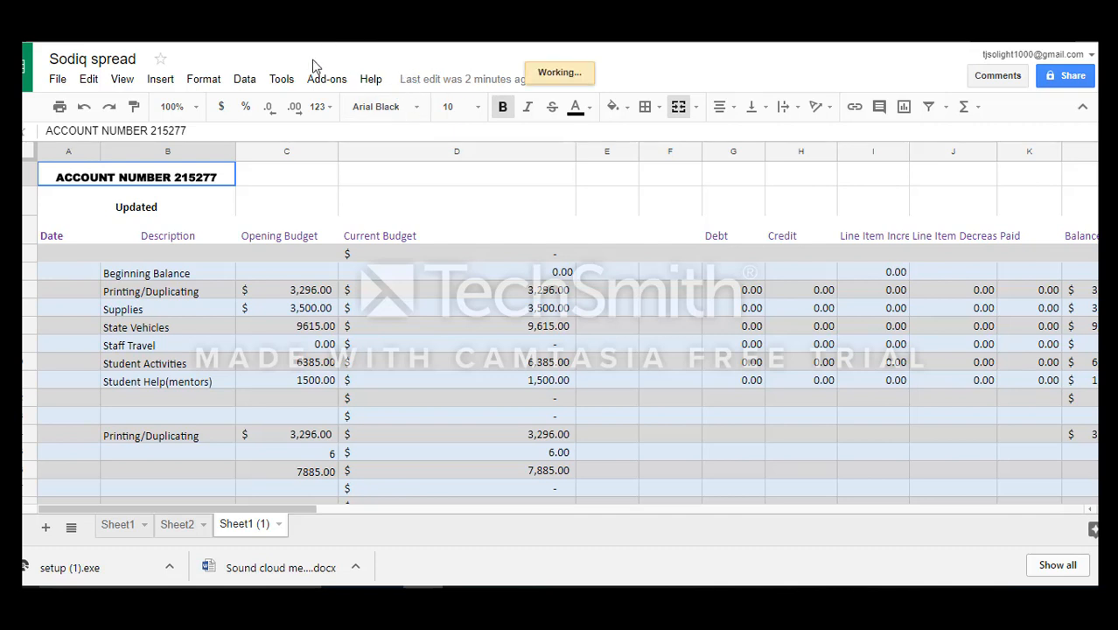
Select the whole Beginning Balance row and show the Insert menu's row options.
{"action": "left_click", "coordinate": [202, 80]}
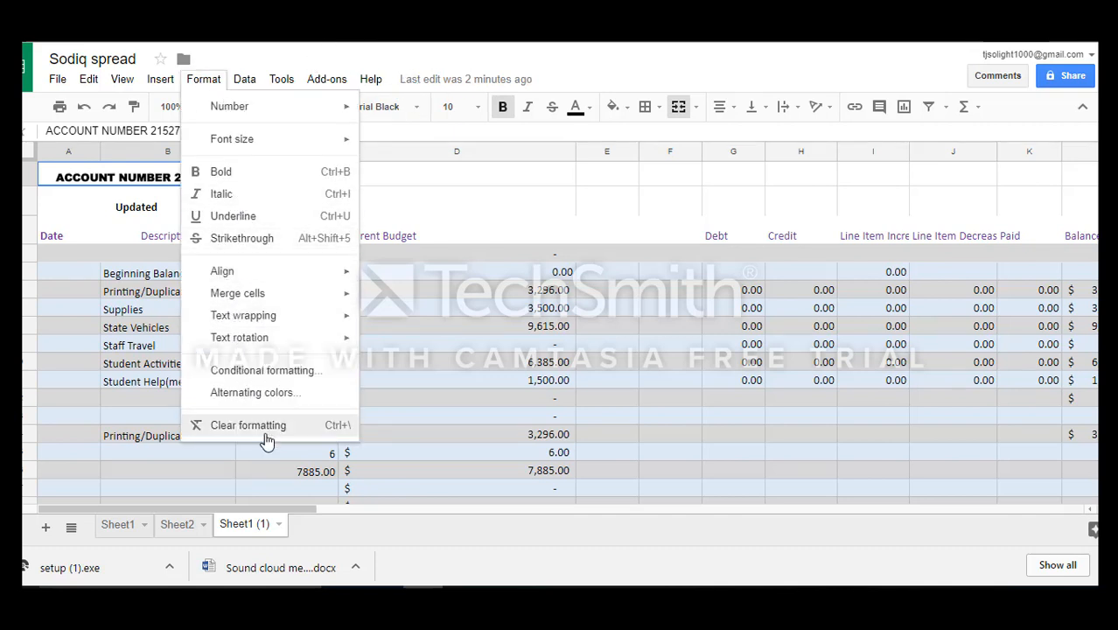
{"action": "mouse_move", "coordinate": [283, 84]}
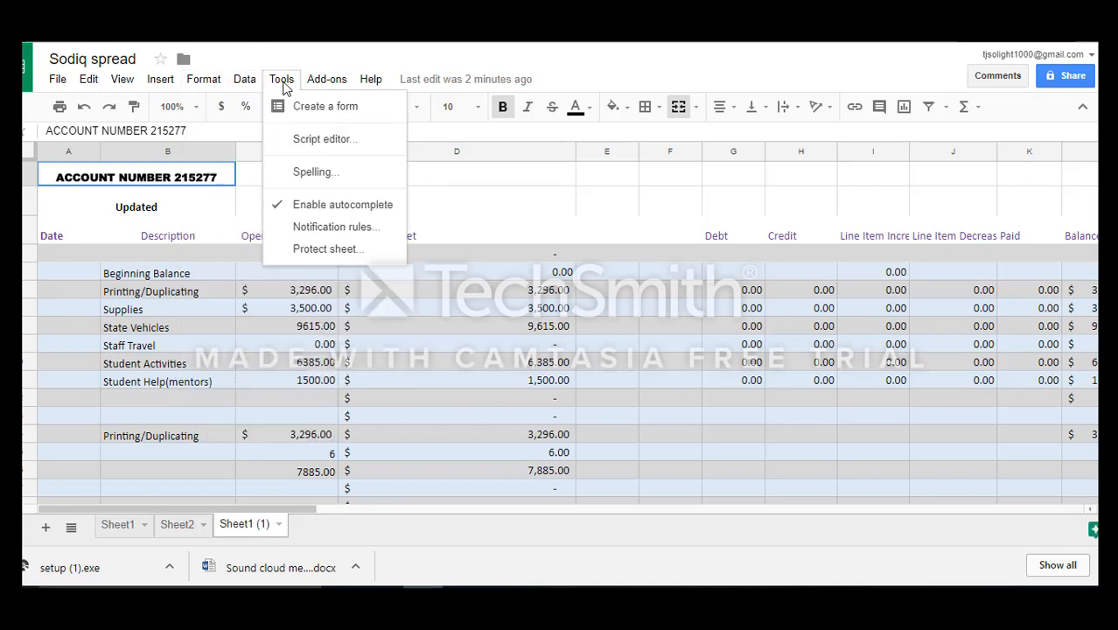
{"action": "mouse_move", "coordinate": [329, 81]}
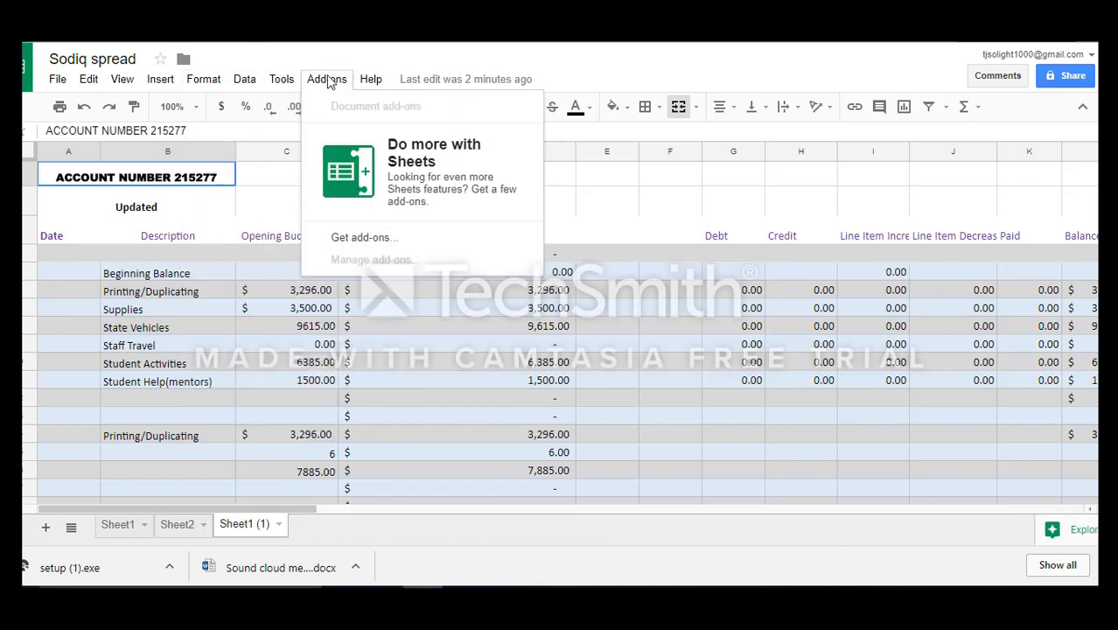
{"action": "mouse_move", "coordinate": [155, 86]}
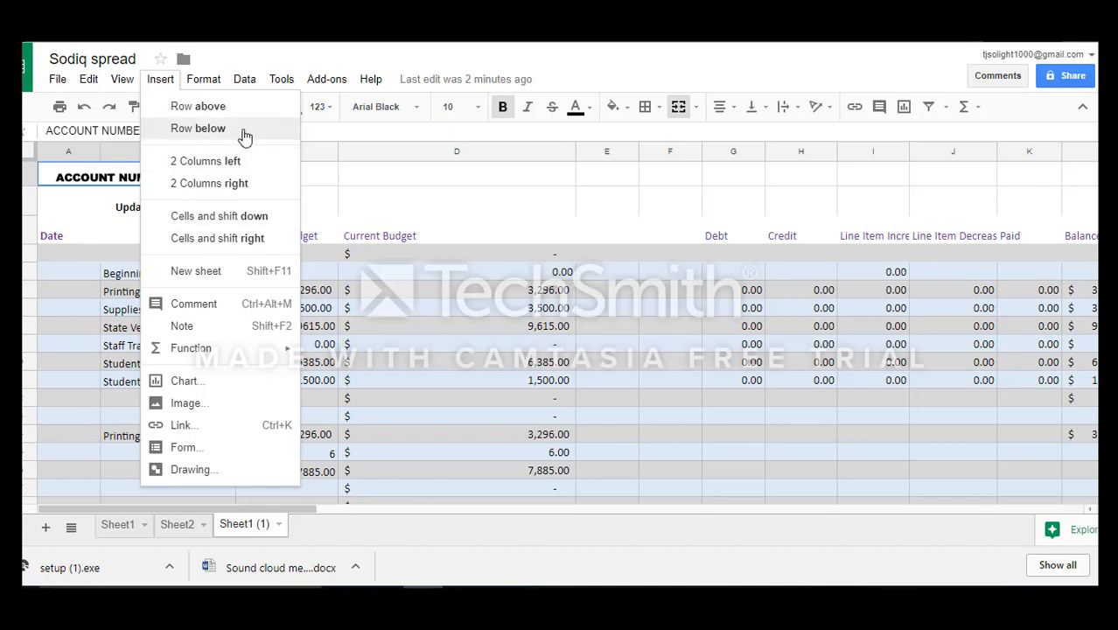
{"action": "left_click", "coordinate": [567, 271]}
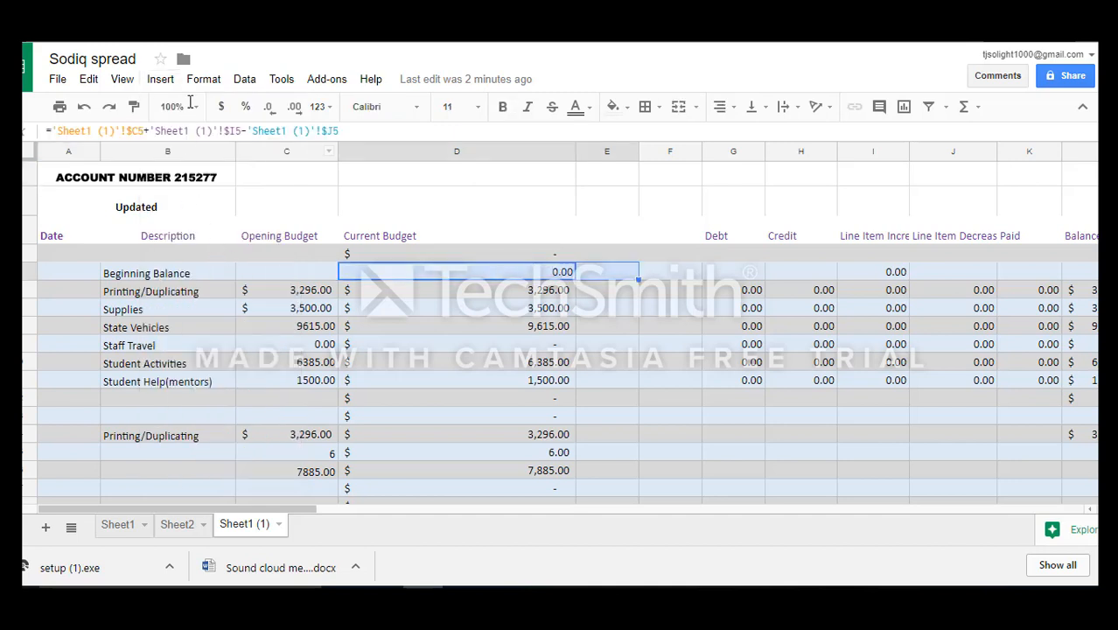
{"action": "left_click", "coordinate": [160, 79]}
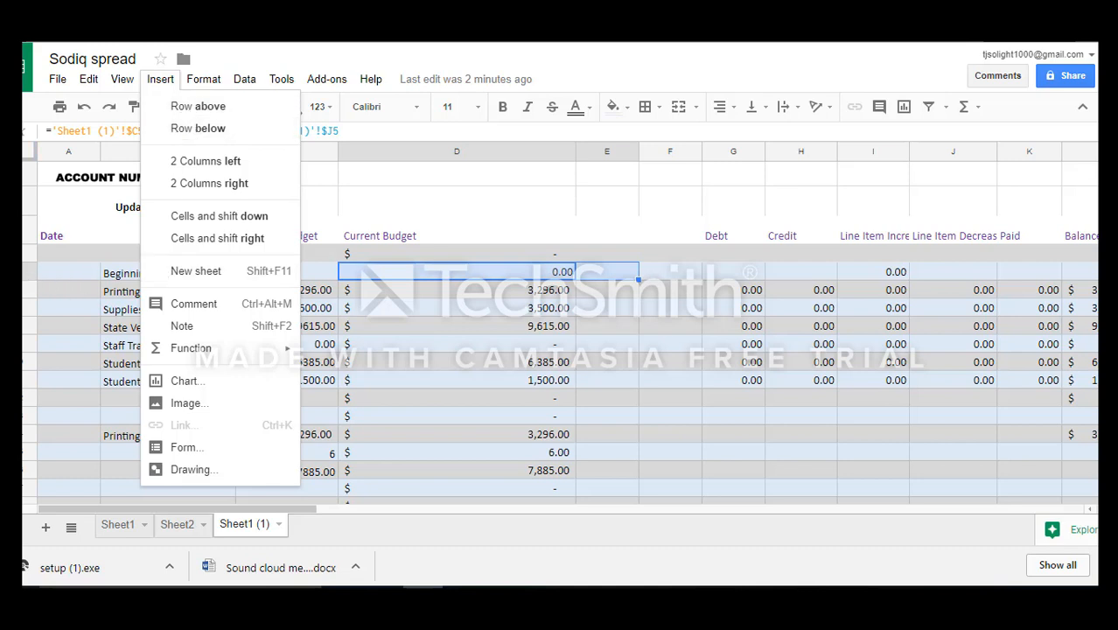
{"action": "left_click", "coordinate": [30, 272]}
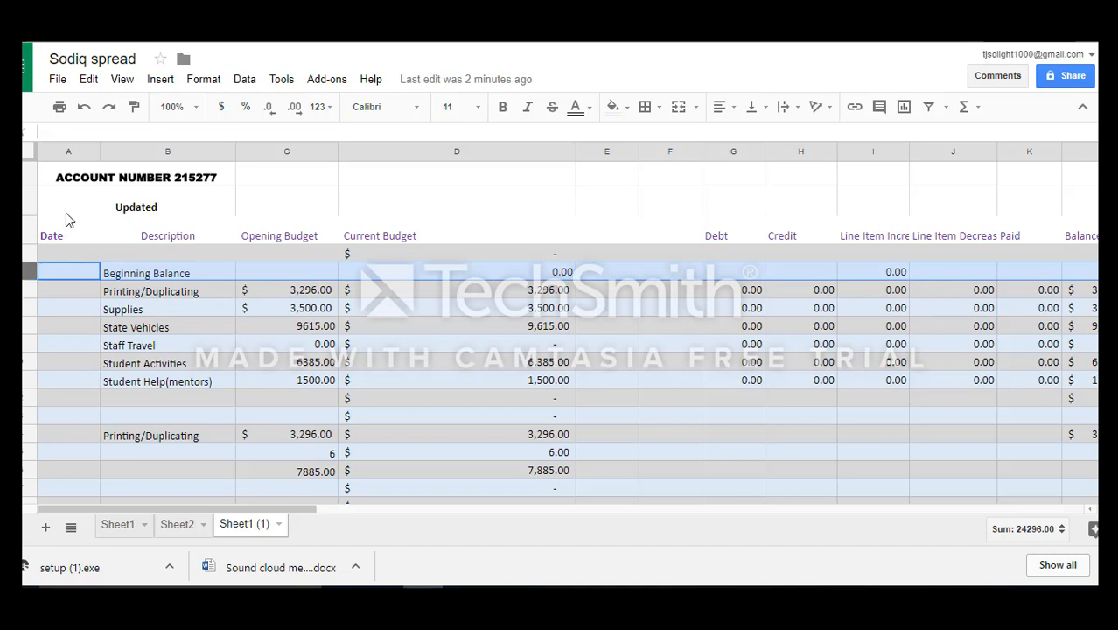
{"action": "left_click", "coordinate": [238, 80]}
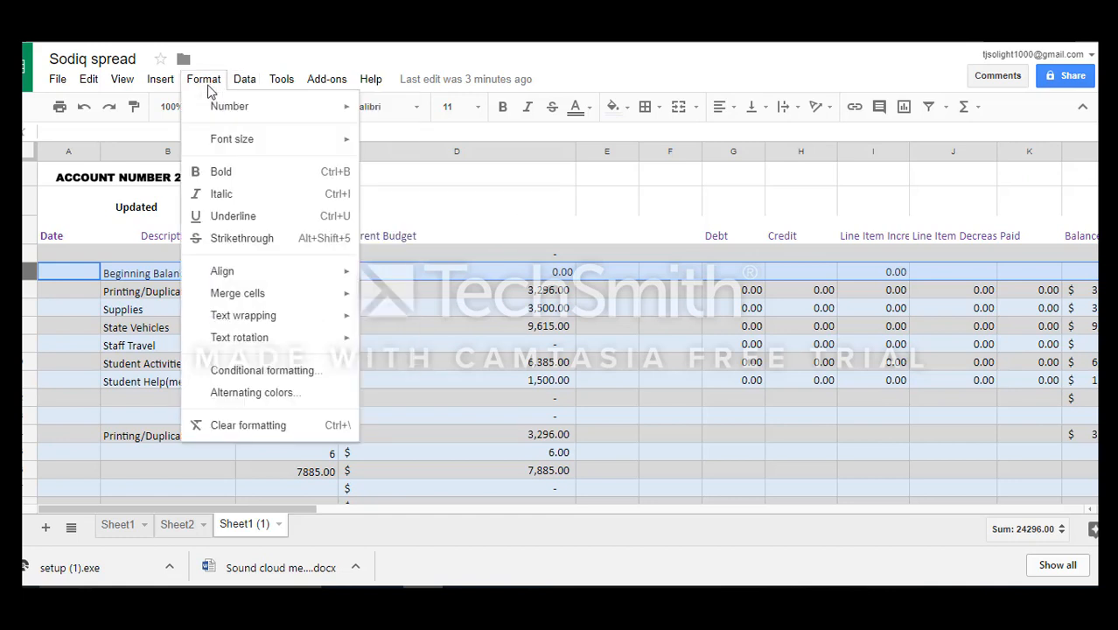
{"action": "mouse_move", "coordinate": [170, 84]}
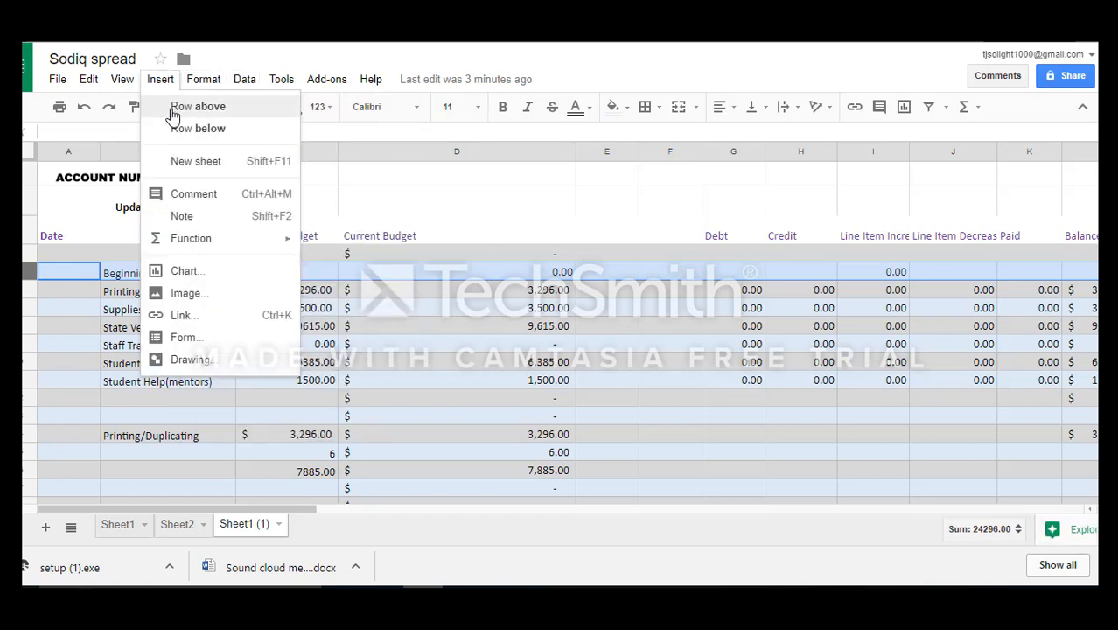
Insert a row above Beginning Balance, delete it, then insert a blank row below instead.
{"action": "left_click", "coordinate": [184, 105]}
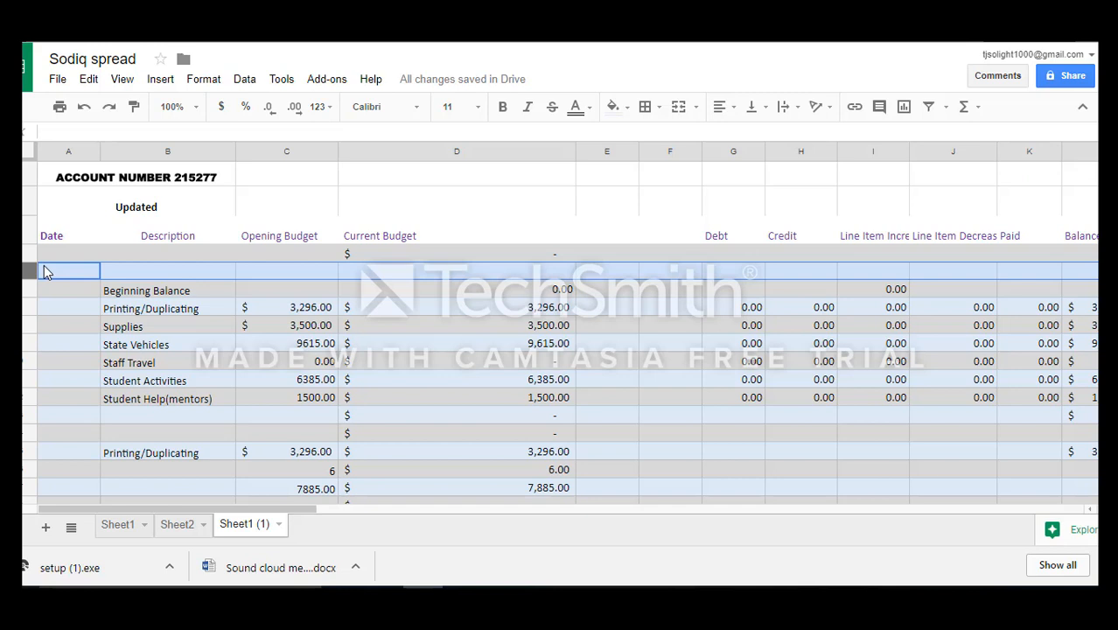
{"action": "left_click", "coordinate": [29, 289]}
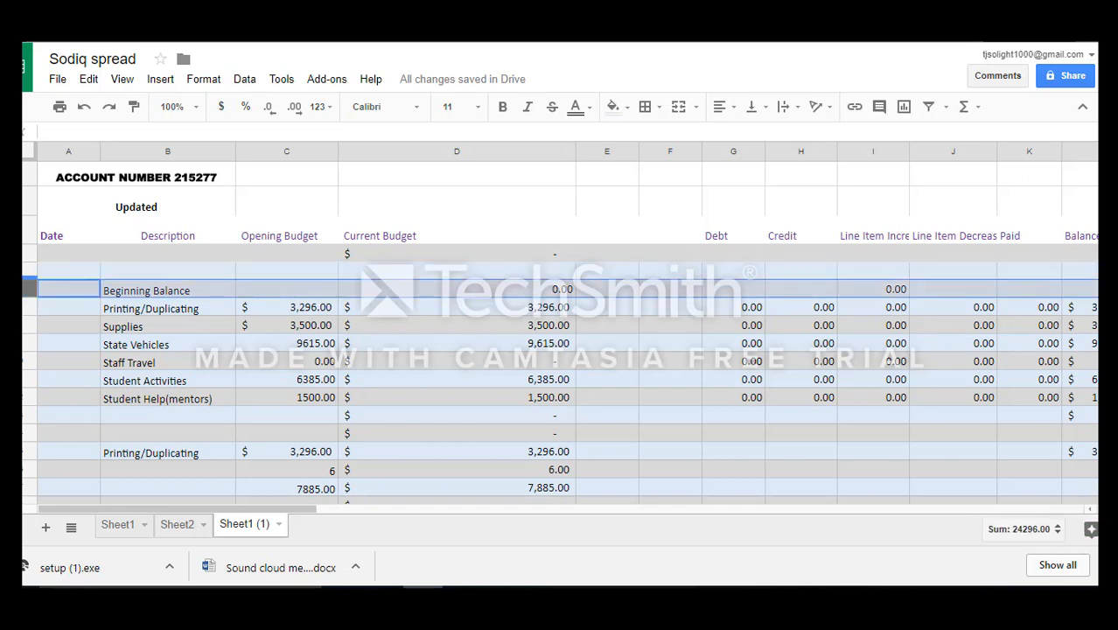
{"action": "left_click", "coordinate": [26, 270]}
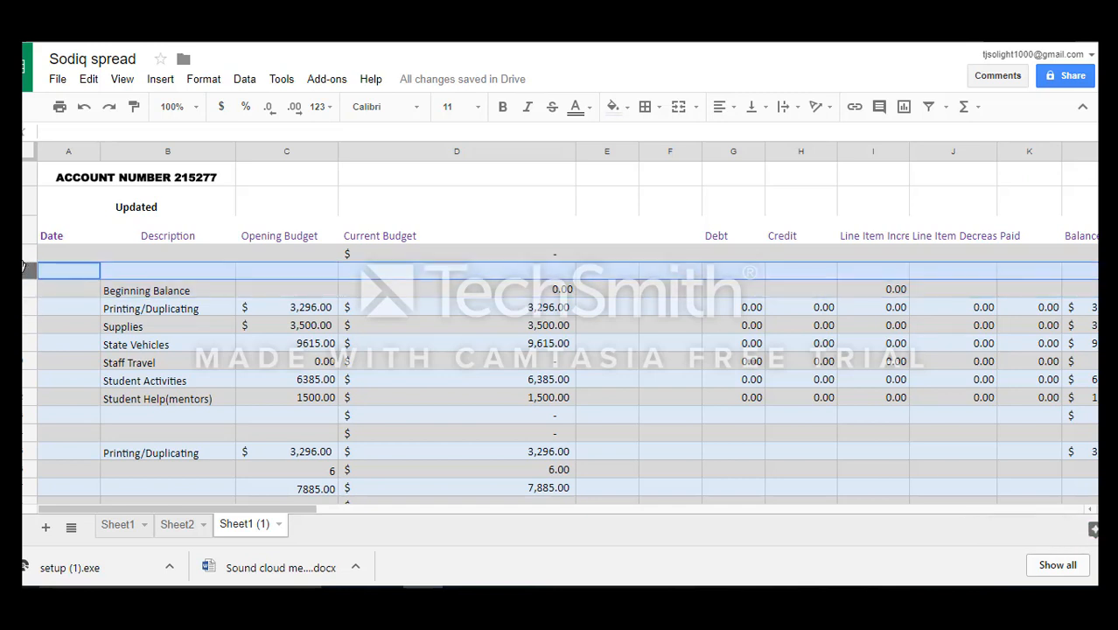
{"action": "key", "text": "ctrl+alt+minus"}
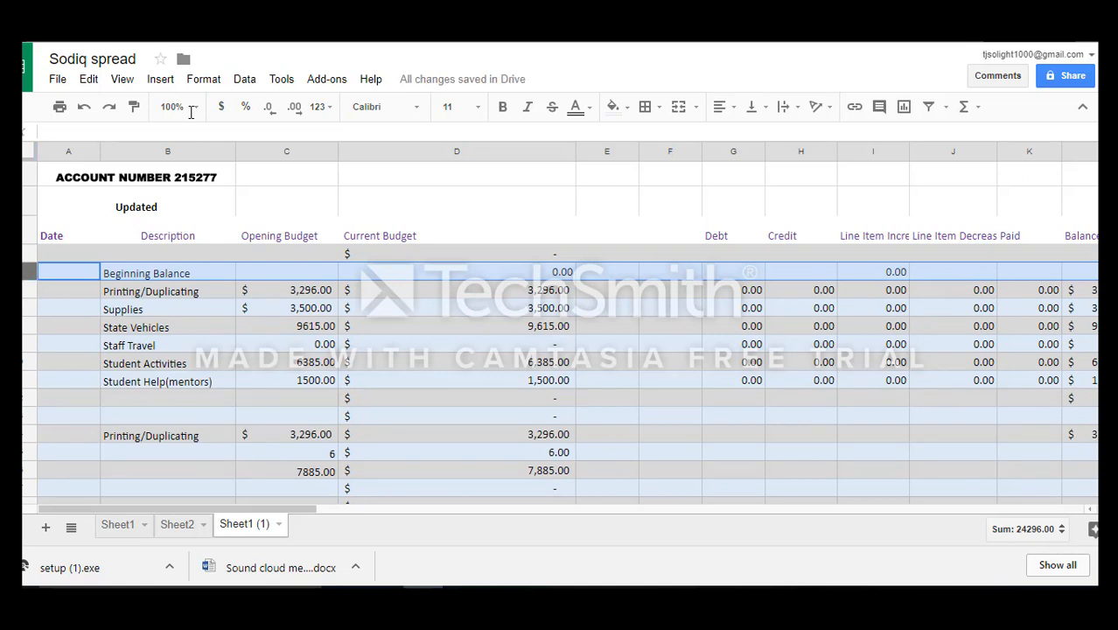
{"action": "left_click", "coordinate": [160, 79]}
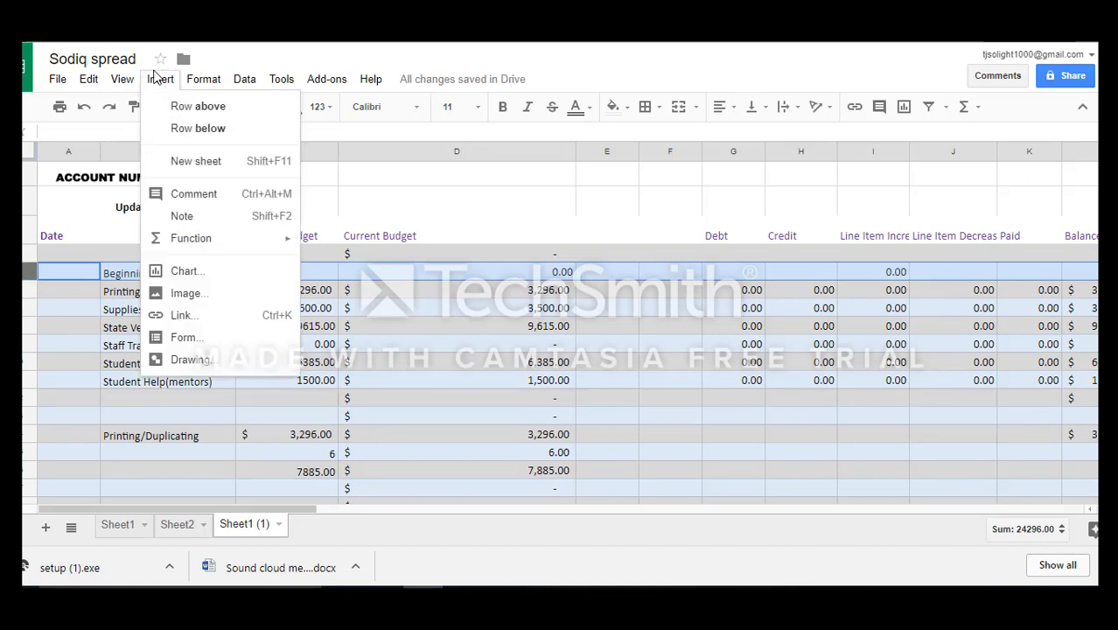
{"action": "left_click", "coordinate": [191, 132]}
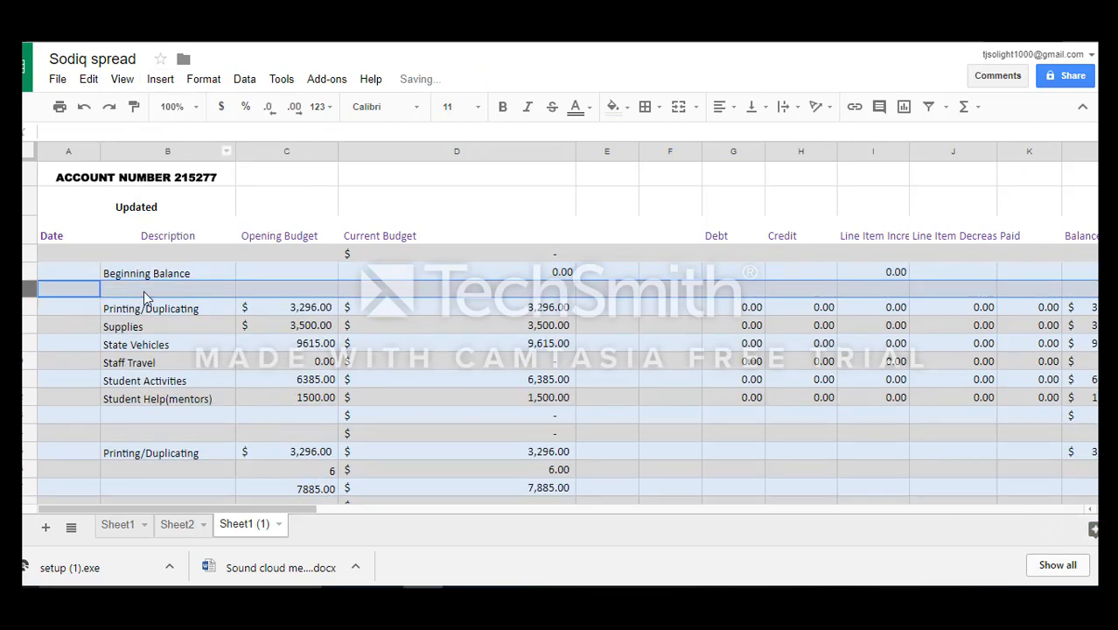
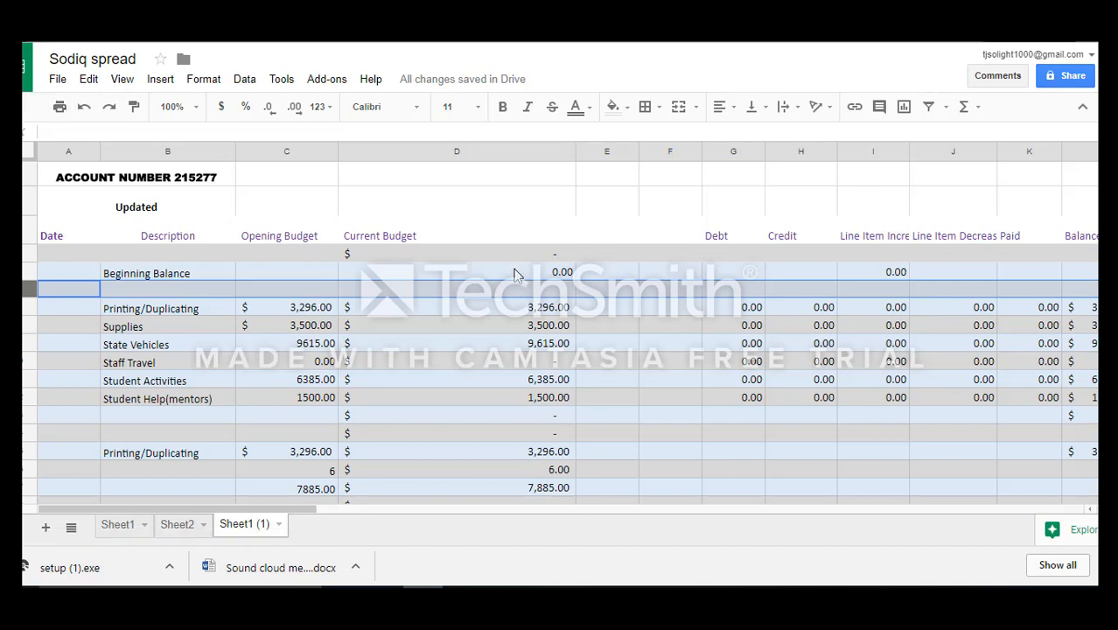
Add the suggested contact as a recipient in the sheet's share dialog.
{"action": "left_click", "coordinate": [1066, 78]}
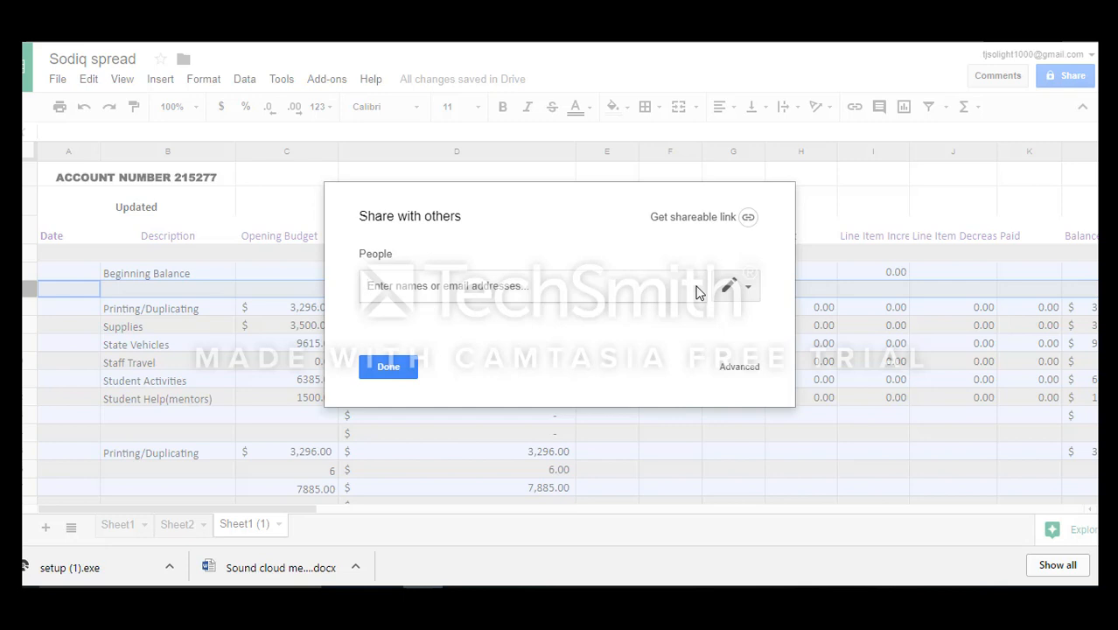
{"action": "type", "text": "sodi"}
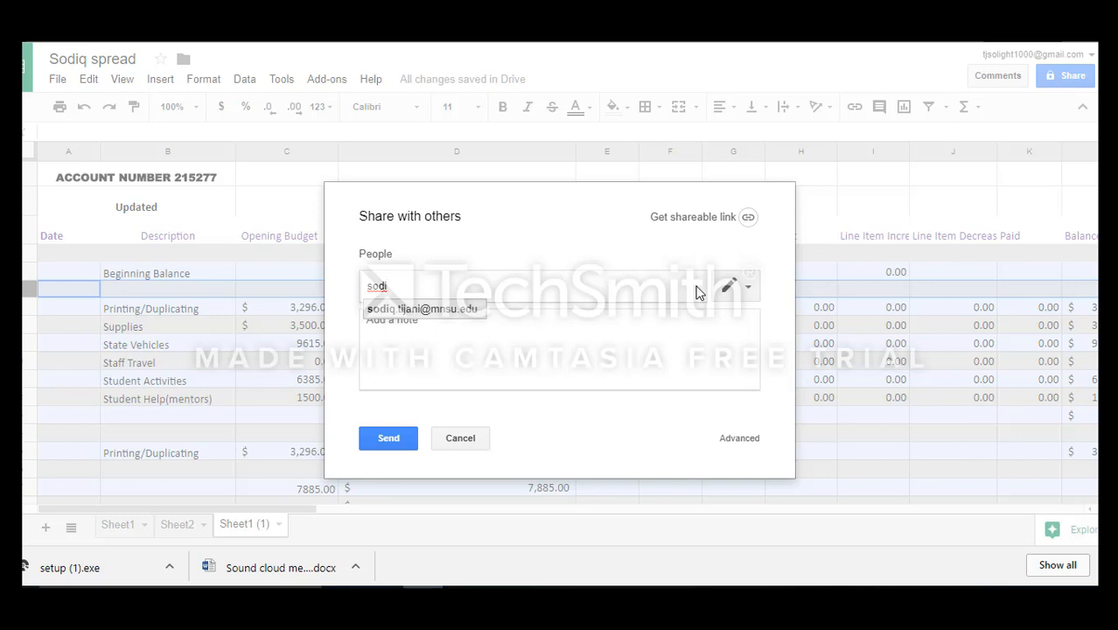
{"action": "left_click", "coordinate": [473, 311]}
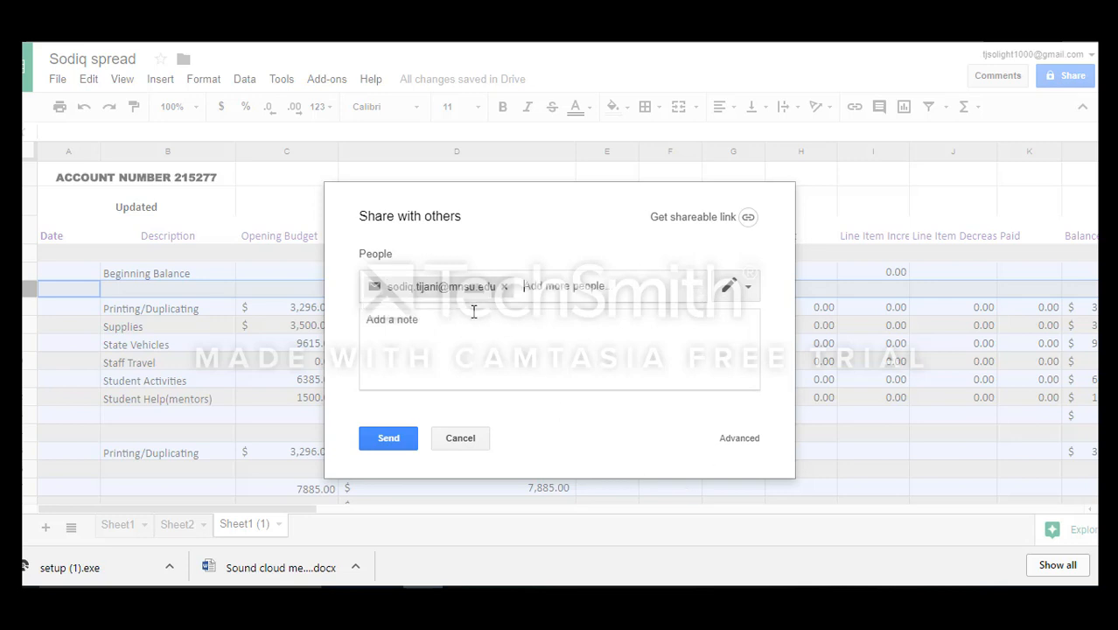
Attach the note 'This is my class project' and send the share.
{"action": "left_click", "coordinate": [472, 336]}
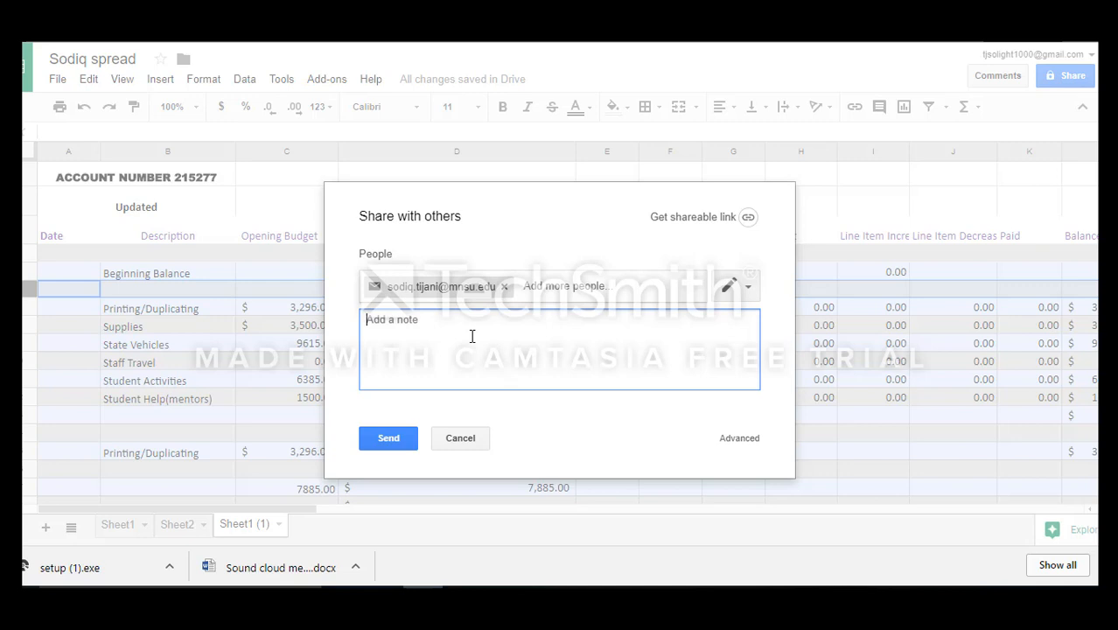
{"action": "type", "text": "Ti"}
{"action": "type", "text": "is is m"}
{"action": "type", "text": "y class proj"}
{"action": "type", "text": "ect"}
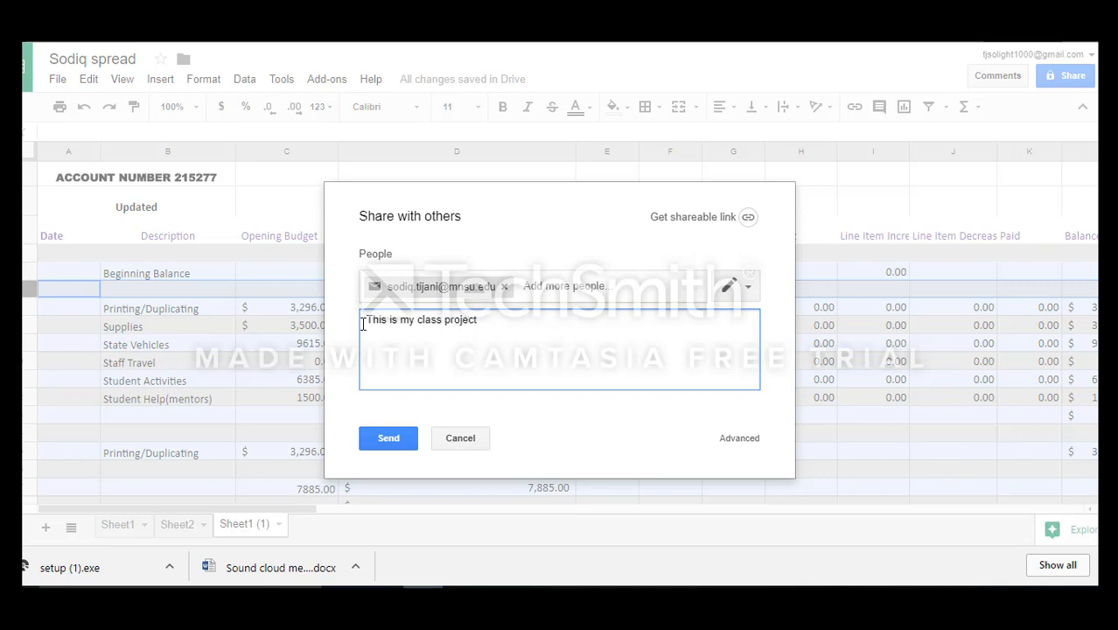
{"action": "left_click", "coordinate": [410, 447]}
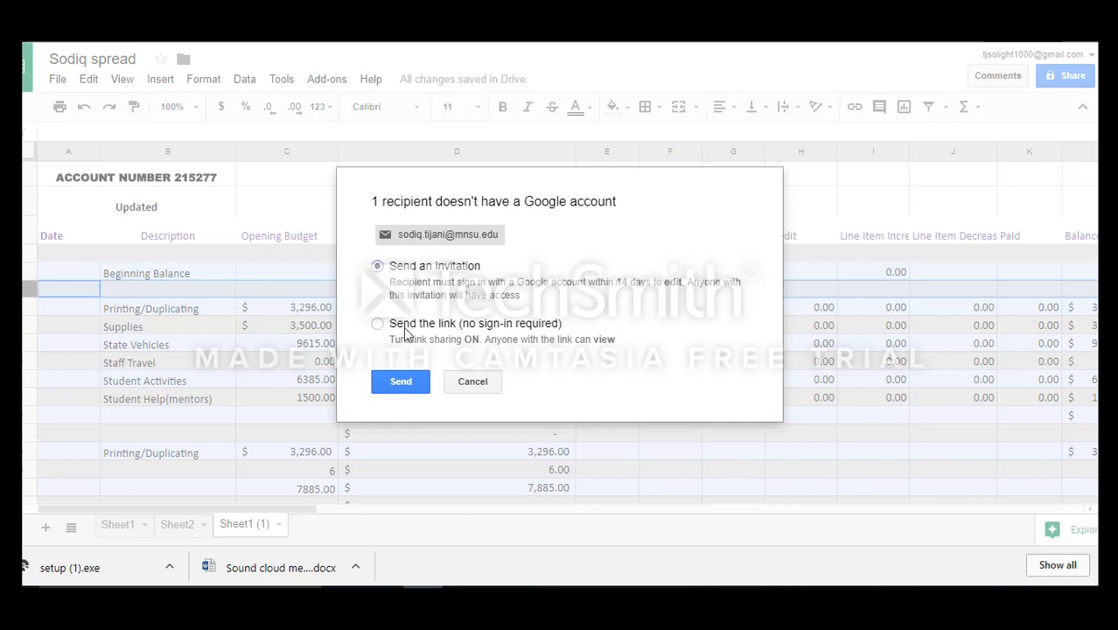
Send an invitation to the recipient without a Google account, then return to the Sheets home list.
{"action": "left_click", "coordinate": [395, 379]}
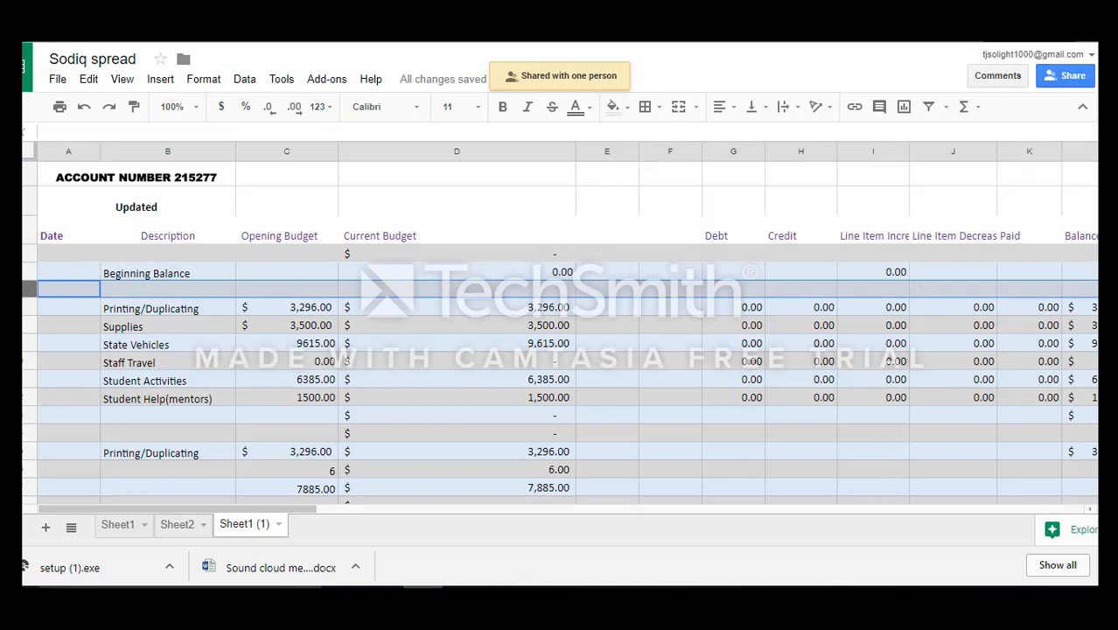
{"action": "left_click", "coordinate": [27, 63]}
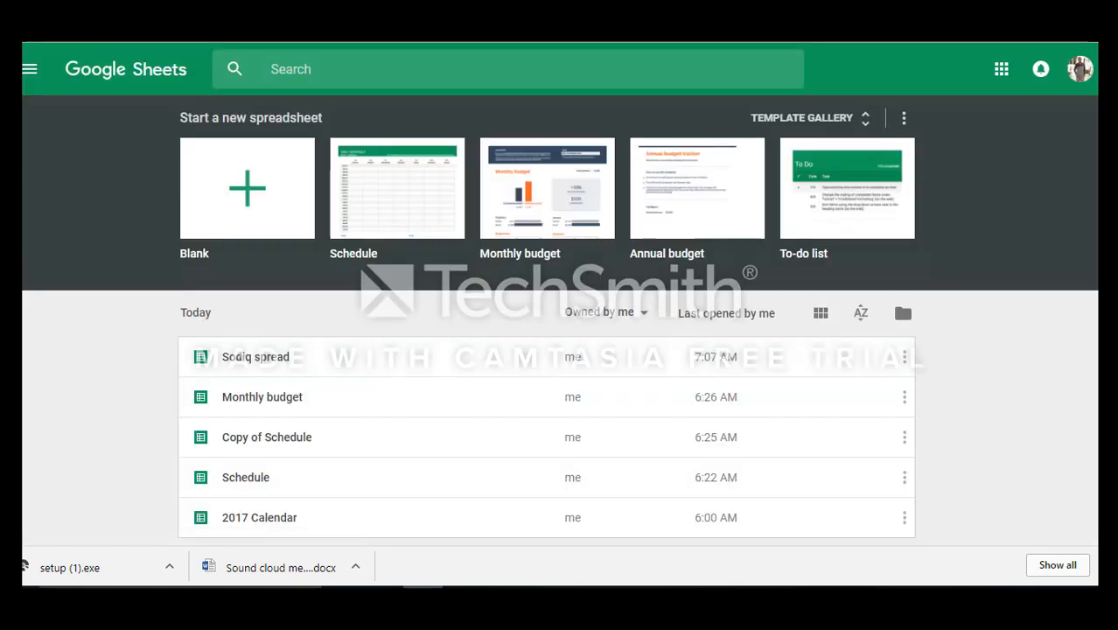
Show recent spreadsheets as thumbnail cards, filtered to files owned by me.
{"action": "scroll", "coordinate": [1057, 306], "scroll_direction": "down", "scroll_amount": 1}
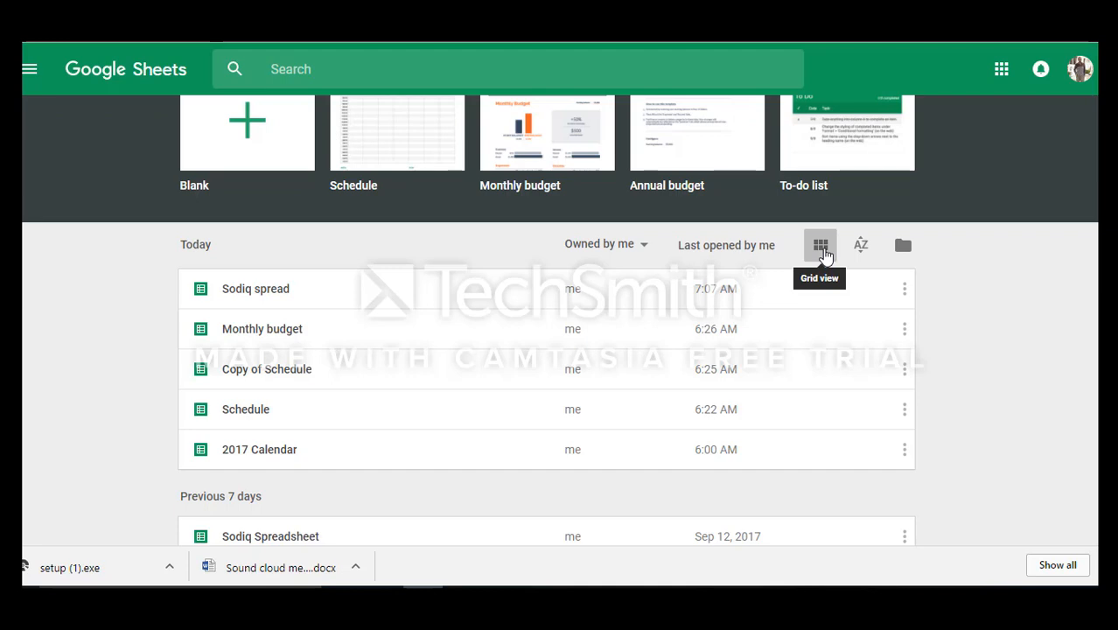
{"action": "left_click", "coordinate": [824, 252]}
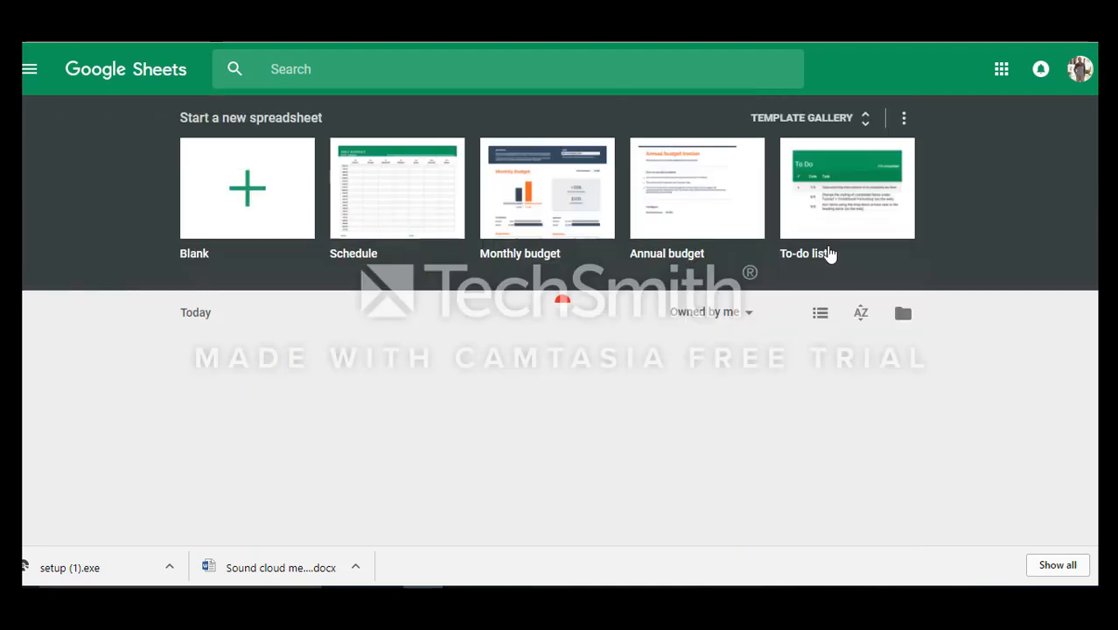
{"action": "scroll", "coordinate": [769, 322], "scroll_direction": "down", "scroll_amount": 1}
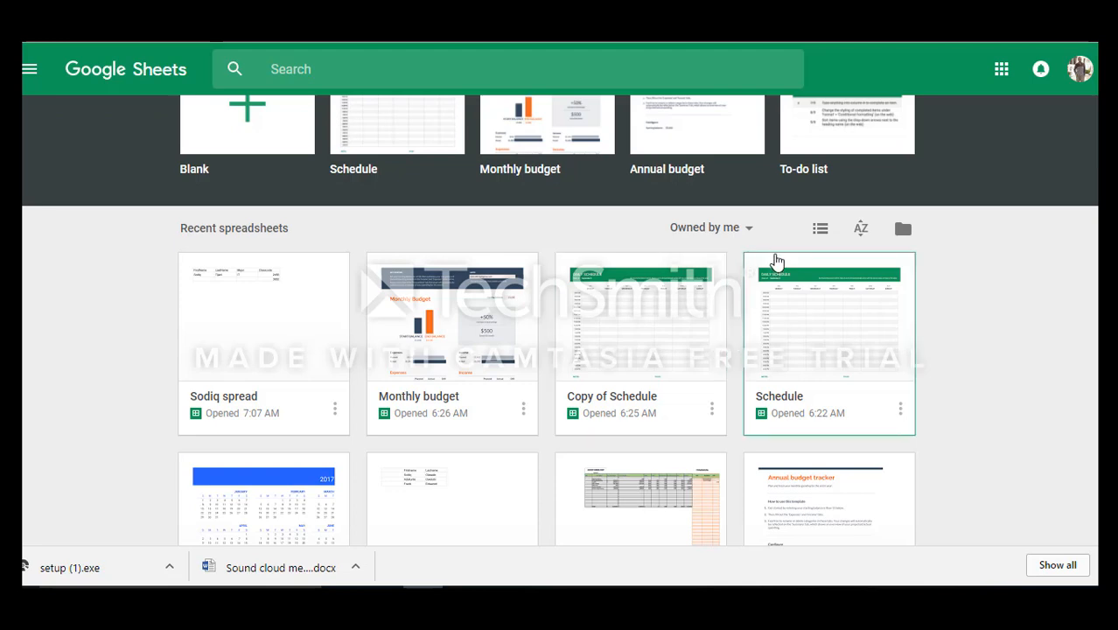
{"action": "left_click", "coordinate": [742, 230]}
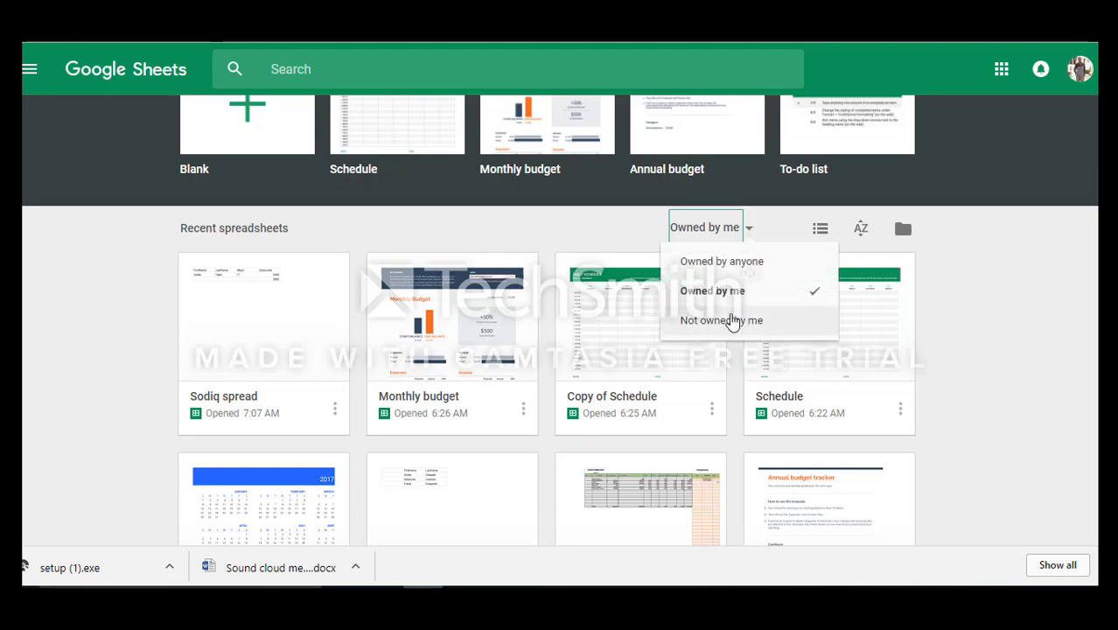
{"action": "left_click", "coordinate": [745, 230]}
{"action": "left_click", "coordinate": [752, 231]}
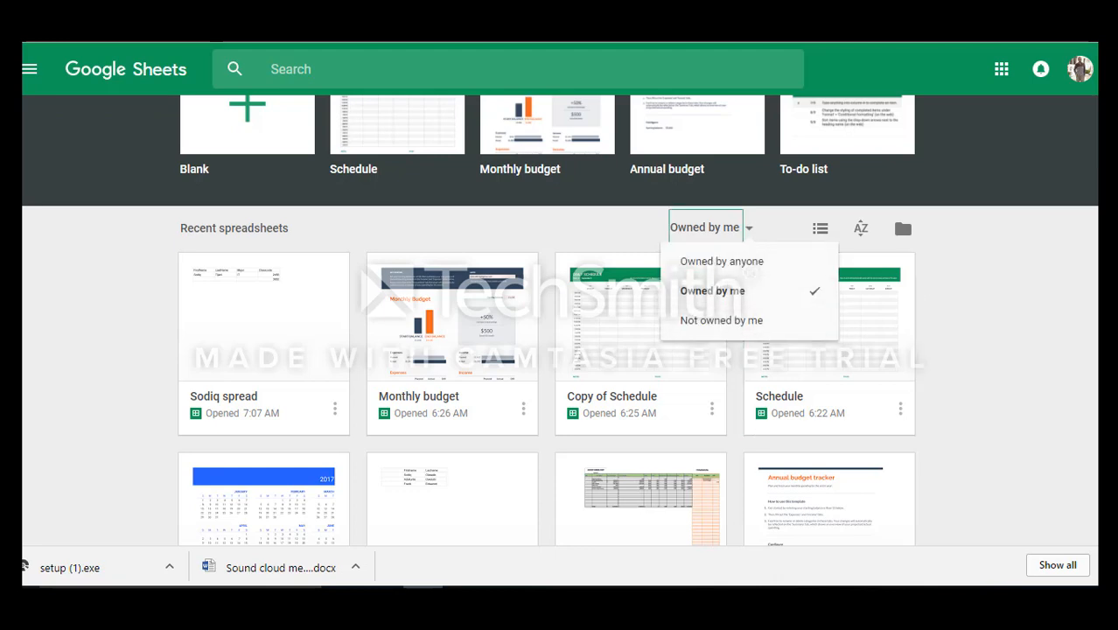
{"action": "left_click", "coordinate": [713, 292]}
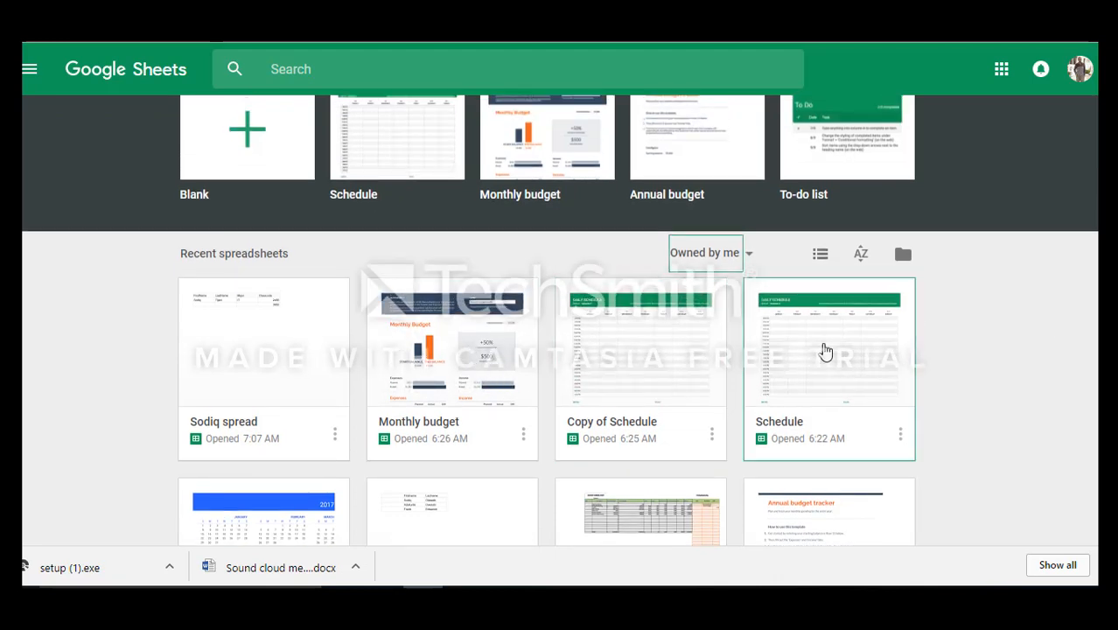
Switch back to list view and browse the Today and Previous 7 days files.
{"action": "left_click", "coordinate": [820, 254]}
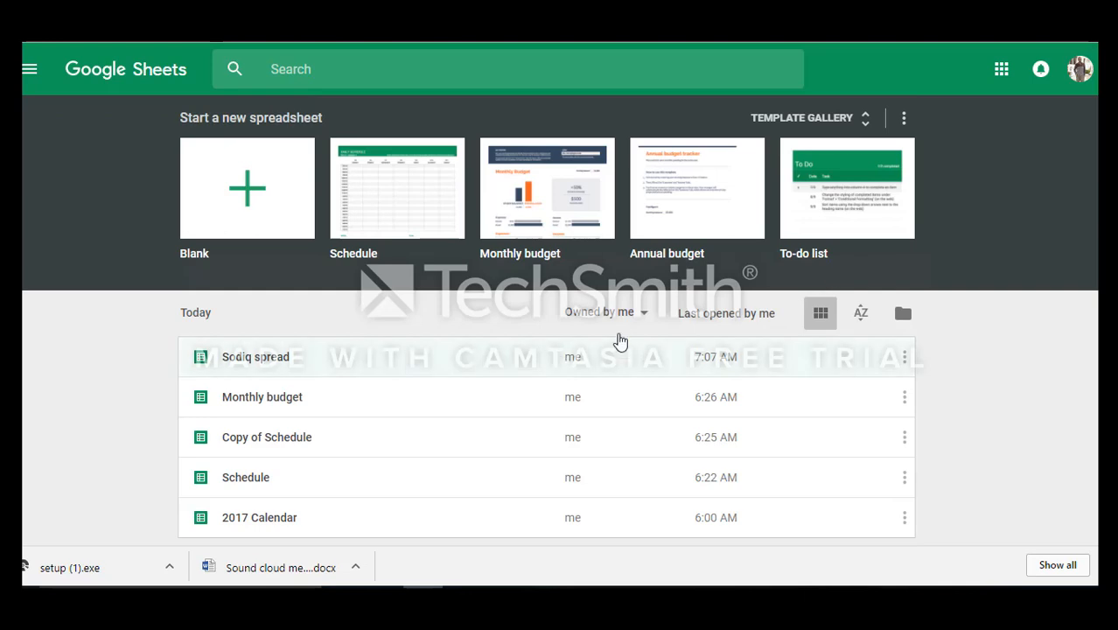
{"action": "scroll", "coordinate": [663, 316], "scroll_direction": "down", "scroll_amount": 3}
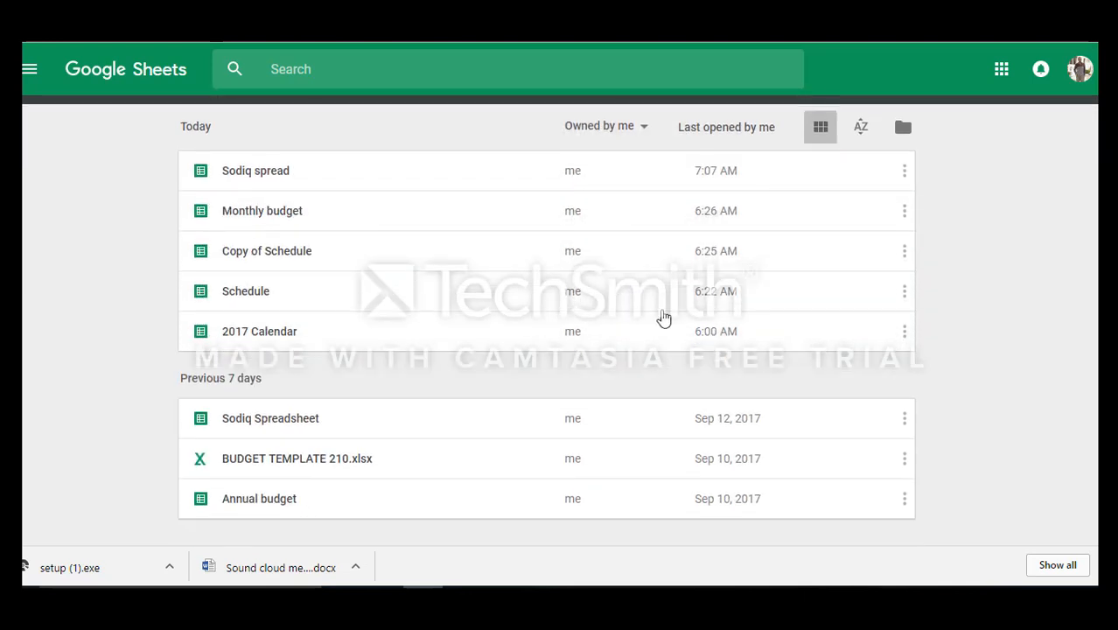
{"action": "left_click_drag", "start_coordinate": [1099, 302], "coordinate": [1098, 294]}
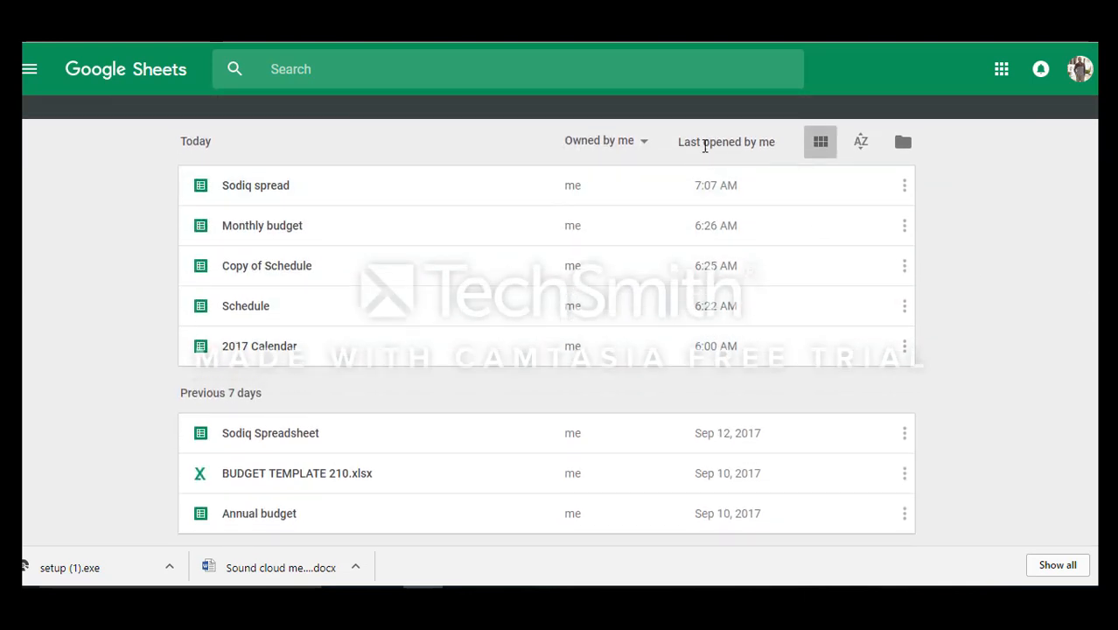